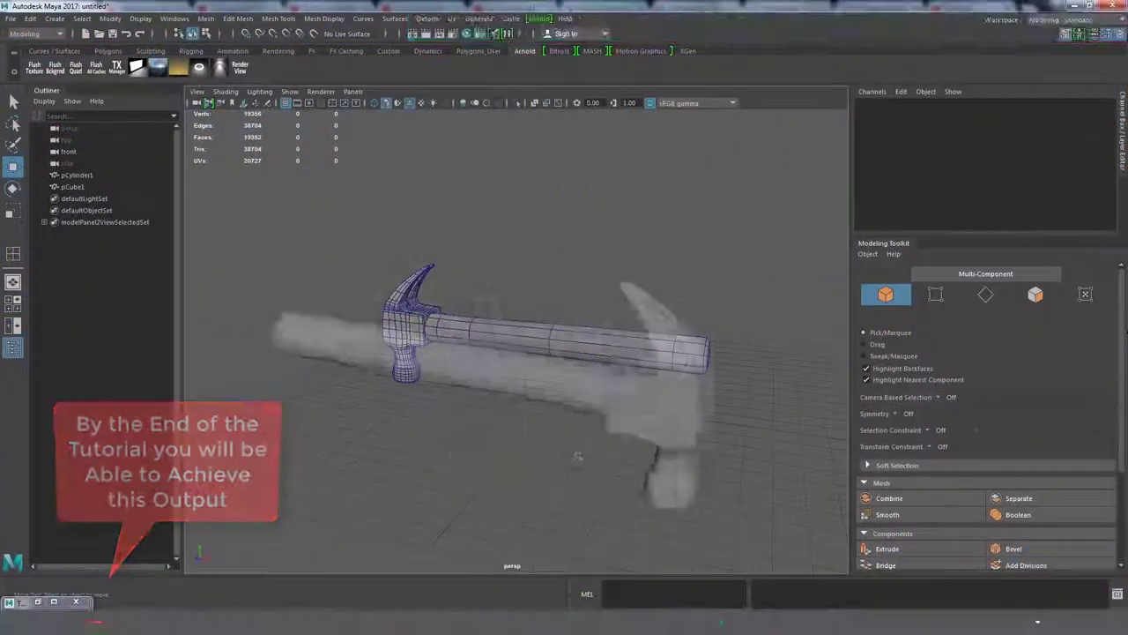
- Orbit around the finished hammer to view its other side, then open the save window
{"action": "left_click", "coordinate": [378, 104]}
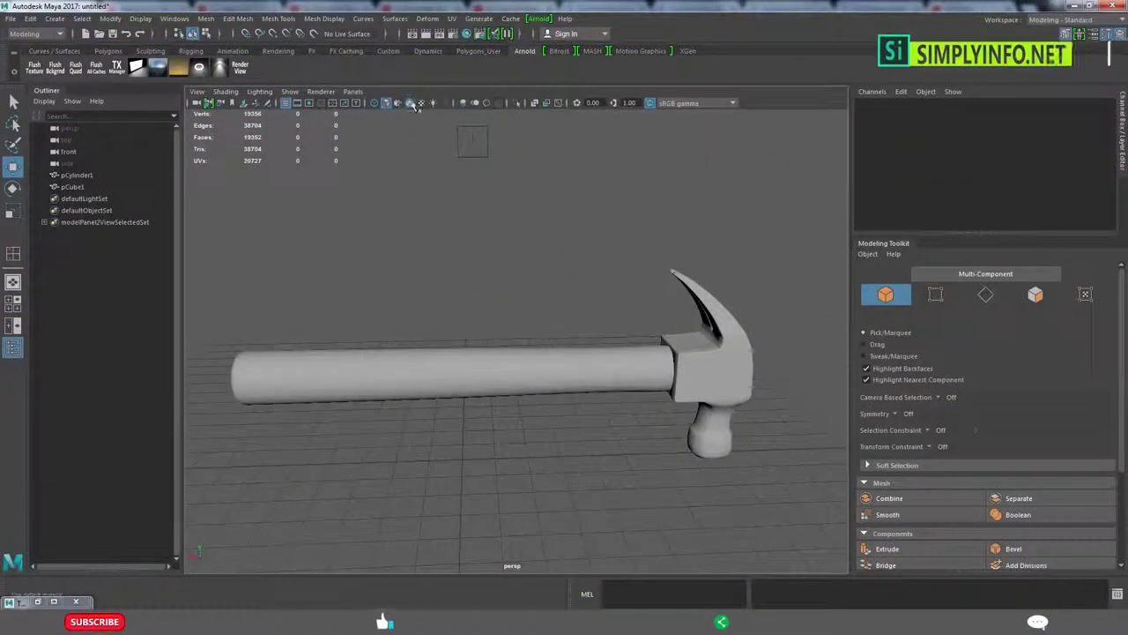
{"action": "mouse_move", "coordinate": [448, 255]}
{"action": "left_mouse_down", "text": "alt"}
{"action": "mouse_move", "coordinate": [554, 306]}
{"action": "mouse_move", "coordinate": [602, 397]}
{"action": "mouse_move", "coordinate": [675, 411]}
{"action": "left_mouse_up", "text": "alt"}
{"action": "scroll", "coordinate": [652, 388], "scroll_direction": "up", "scroll_amount": 3}
{"action": "scroll", "coordinate": [607, 360], "scroll_direction": "up", "scroll_amount": 3}
{"action": "mouse_move", "coordinate": [606, 360]}
{"action": "left_mouse_down", "text": "alt"}
{"action": "mouse_move", "coordinate": [550, 381]}
{"action": "mouse_move", "coordinate": [580, 440]}
{"action": "left_mouse_up", "text": "alt"}
{"action": "scroll", "coordinate": [551, 381], "scroll_direction": "down", "scroll_amount": 5}
{"action": "key", "text": "ctrl+s"}
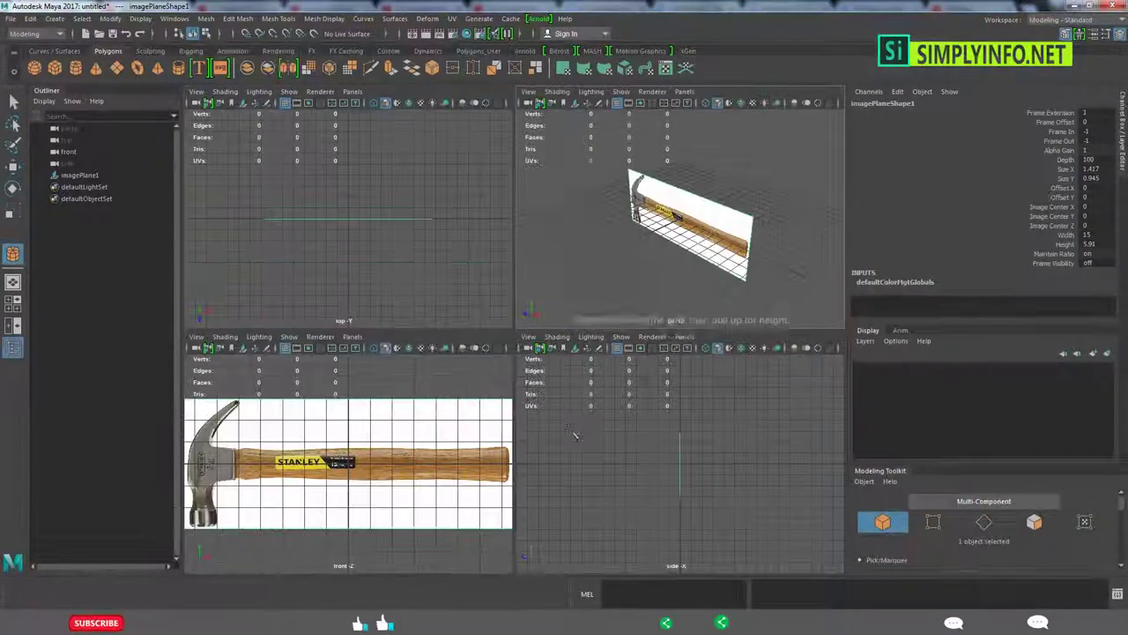
- Stretch the cylinder into a long thin bar and move it onto the photo's handle
{"action": "scroll", "coordinate": [1014, 265], "scroll_direction": "down", "scroll_amount": 5}
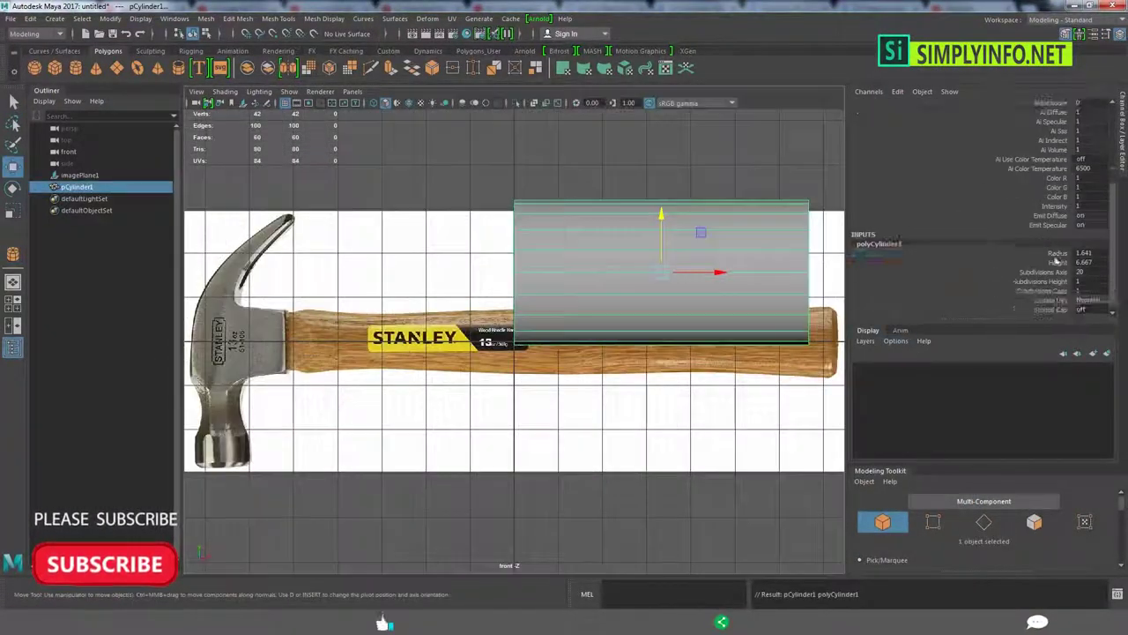
{"action": "left_click", "coordinate": [1057, 252]}
{"action": "middle_click_drag", "start_coordinate": [467, 446], "coordinate": [639, 357]}
{"action": "key", "text": "w"}
{"action": "left_click_drag", "start_coordinate": [595, 272], "coordinate": [595, 343]}
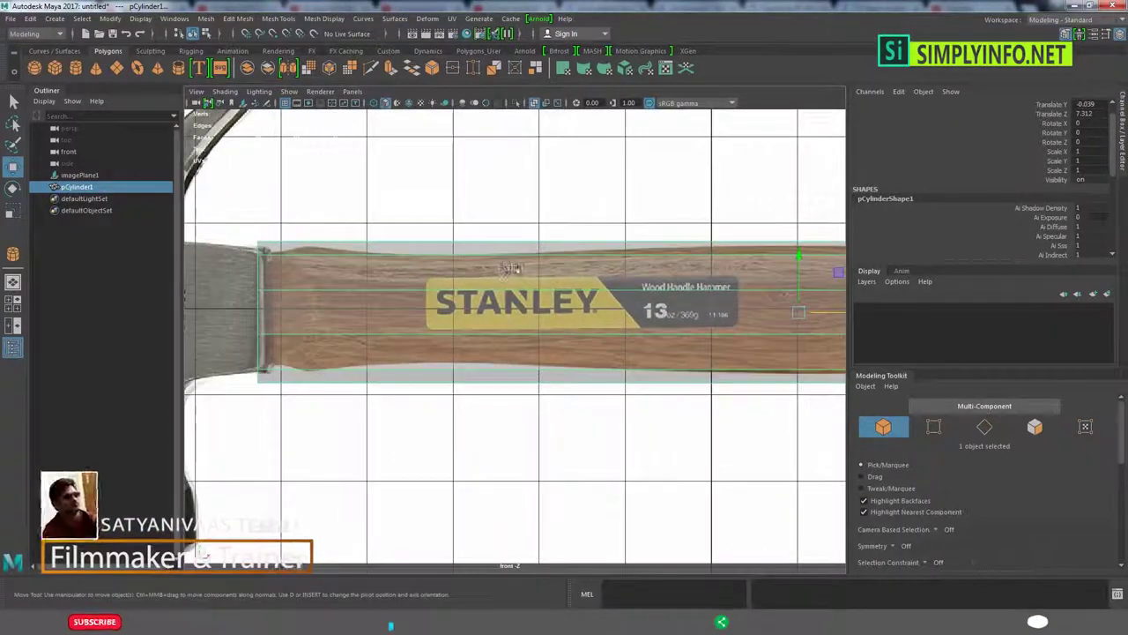
- Scale the cylinder's vertex columns to fit the handle's shape in the photo
{"action": "right_click_drag", "start_coordinate": [512, 268], "coordinate": [414, 276]}
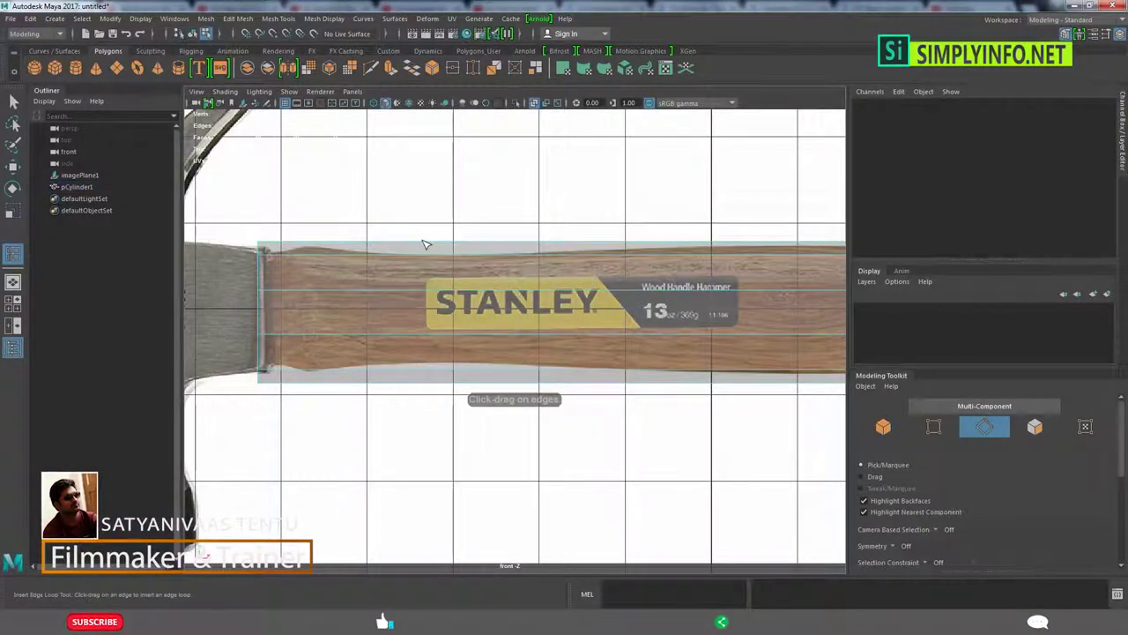
{"action": "left_click_drag", "start_coordinate": [282, 397], "coordinate": [228, 233]}
{"action": "key", "text": "r"}
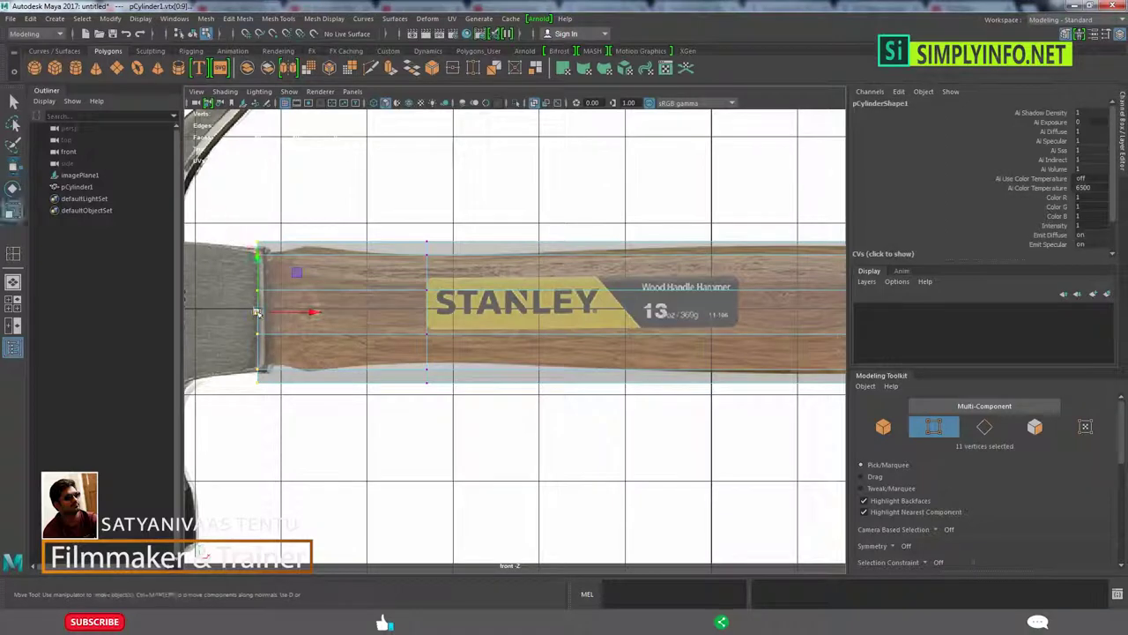
{"action": "mouse_move", "coordinate": [410, 231]}
{"action": "left_mouse_down"}
{"action": "mouse_move", "coordinate": [441, 379]}
{"action": "mouse_move", "coordinate": [408, 303]}
{"action": "left_mouse_up"}
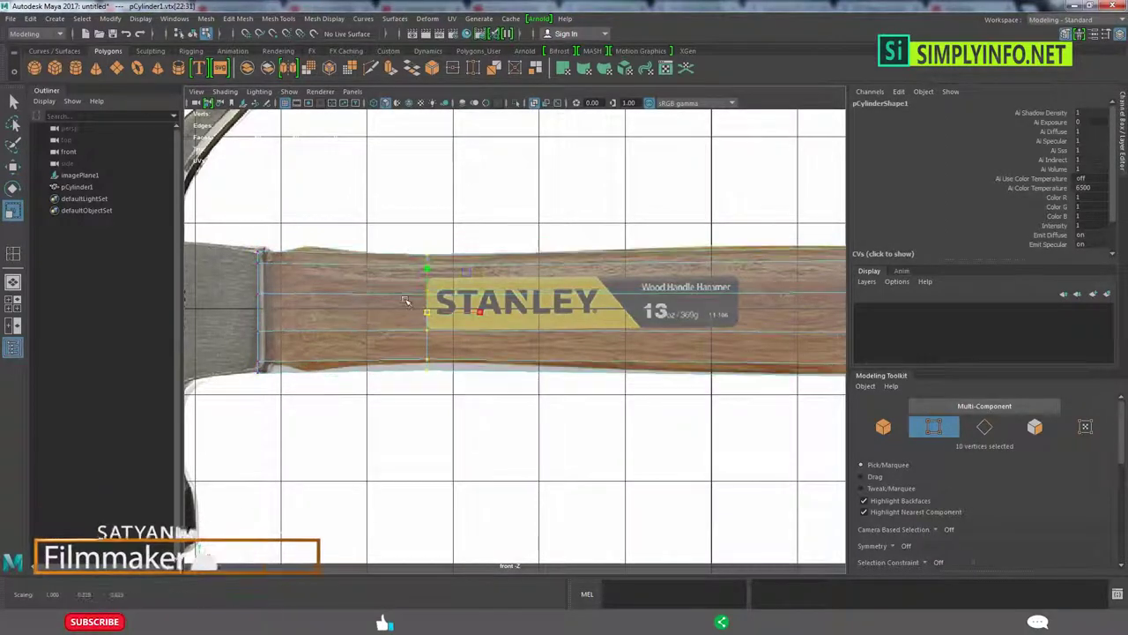
{"action": "middle_click_drag", "start_coordinate": [408, 303], "coordinate": [442, 299], "text": "alt"}
{"action": "key", "text": "F8"}
- Insert edge loops across the handle, including one near its end
{"action": "right_click_drag", "start_coordinate": [379, 281], "coordinate": [295, 277], "text": "shift"}
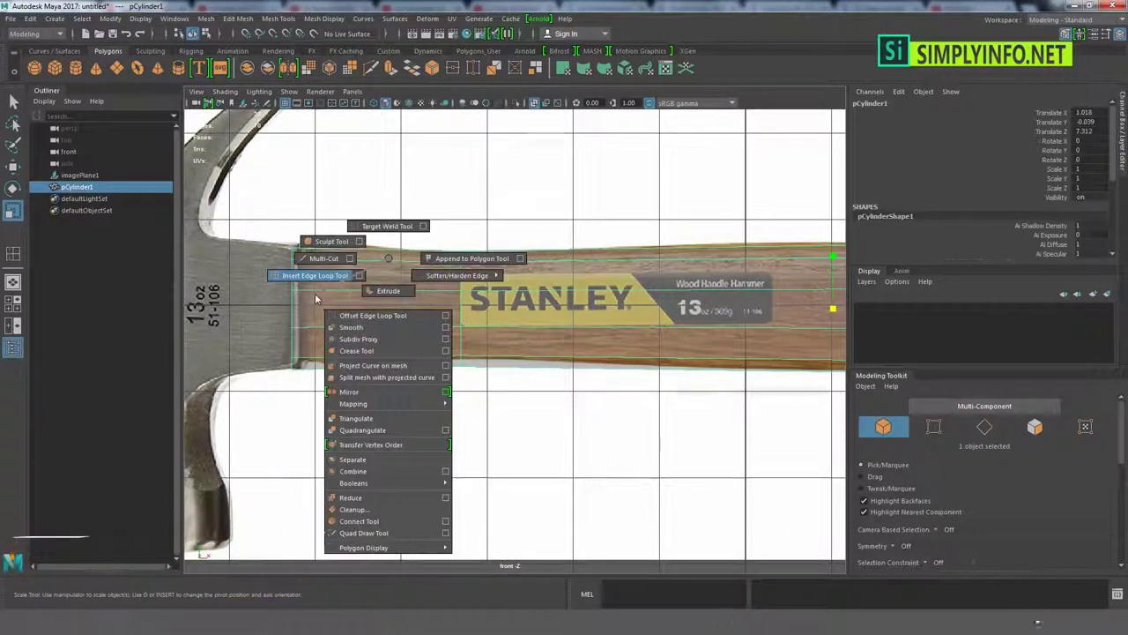
{"action": "left_click", "coordinate": [345, 296]}
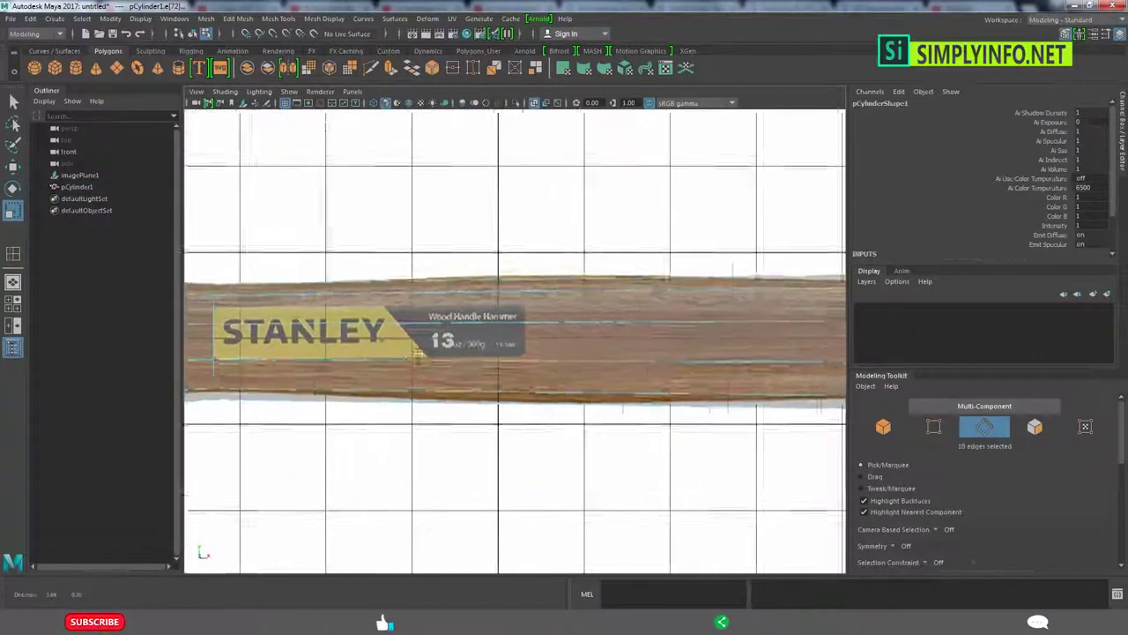
{"action": "middle_click_drag", "start_coordinate": [776, 313], "coordinate": [417, 336], "text": "alt"}
{"action": "mouse_move", "coordinate": [417, 336]}
{"action": "right_mouse_down"}
{"action": "mouse_move", "coordinate": [482, 278]}
{"action": "mouse_move", "coordinate": [717, 197]}
{"action": "right_mouse_up"}
{"action": "right_click_drag", "start_coordinate": [568, 269], "coordinate": [467, 283], "text": "shift"}
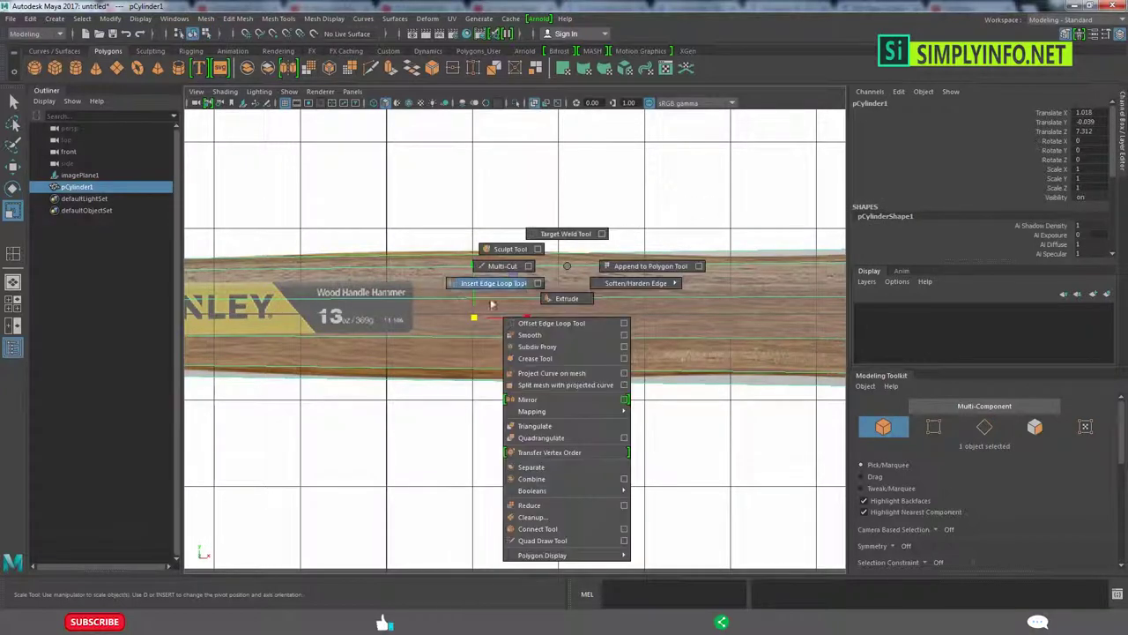
{"action": "left_click", "coordinate": [423, 338]}
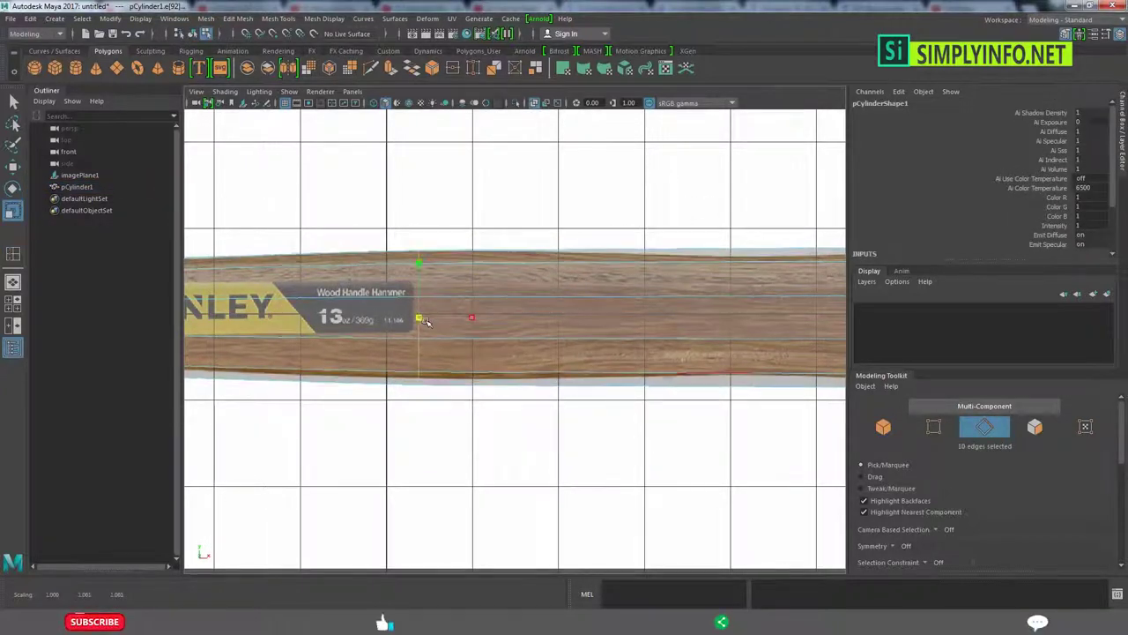
- Select the ring of faces at the handle's end, then extrude and scale them outward
{"action": "middle_click_drag", "start_coordinate": [557, 370], "coordinate": [429, 401], "text": "alt"}
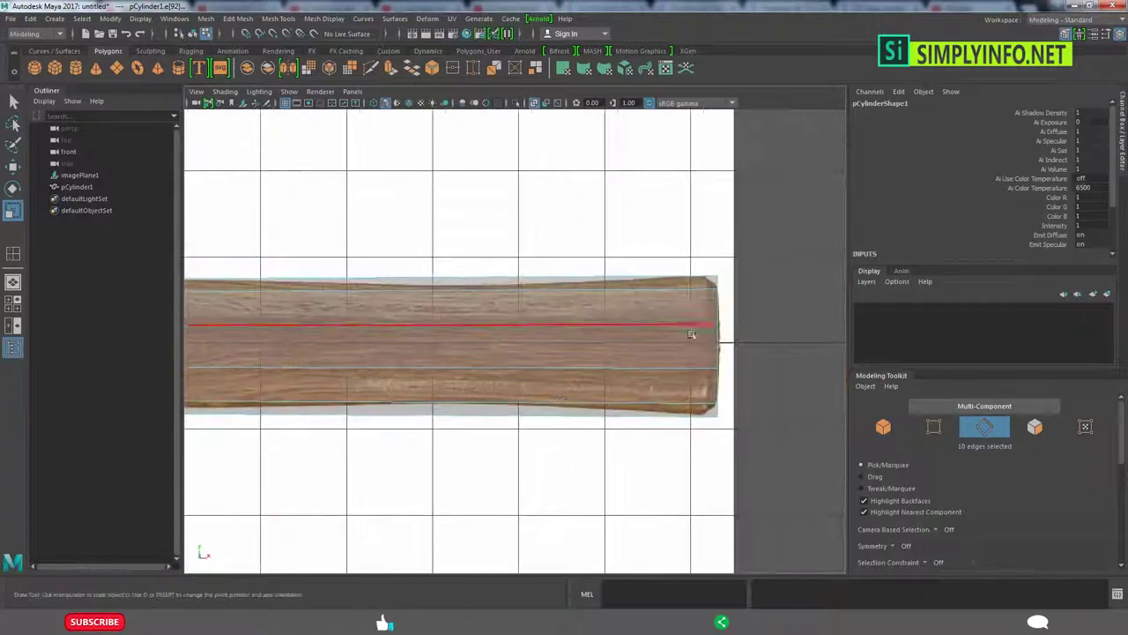
{"action": "right_click", "coordinate": [694, 328]}
{"action": "left_click_drag", "start_coordinate": [696, 260], "coordinate": [745, 427]}
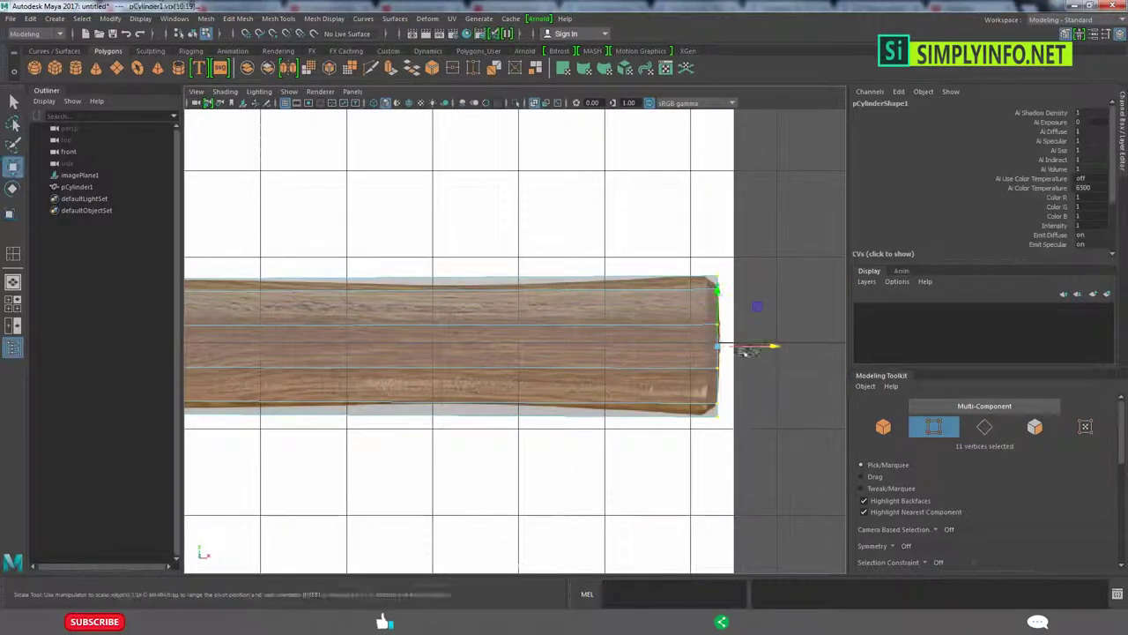
{"action": "right_click", "coordinate": [676, 326]}
{"action": "left_click", "coordinate": [667, 249]}
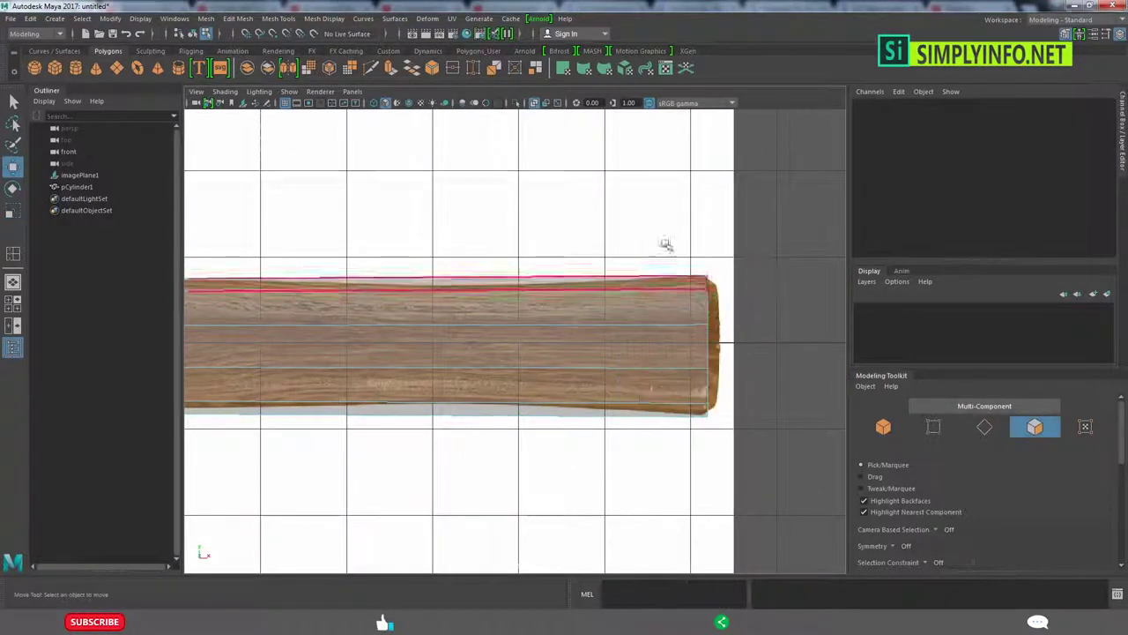
{"action": "double_click", "coordinate": [675, 291]}
{"action": "key", "text": "w"}
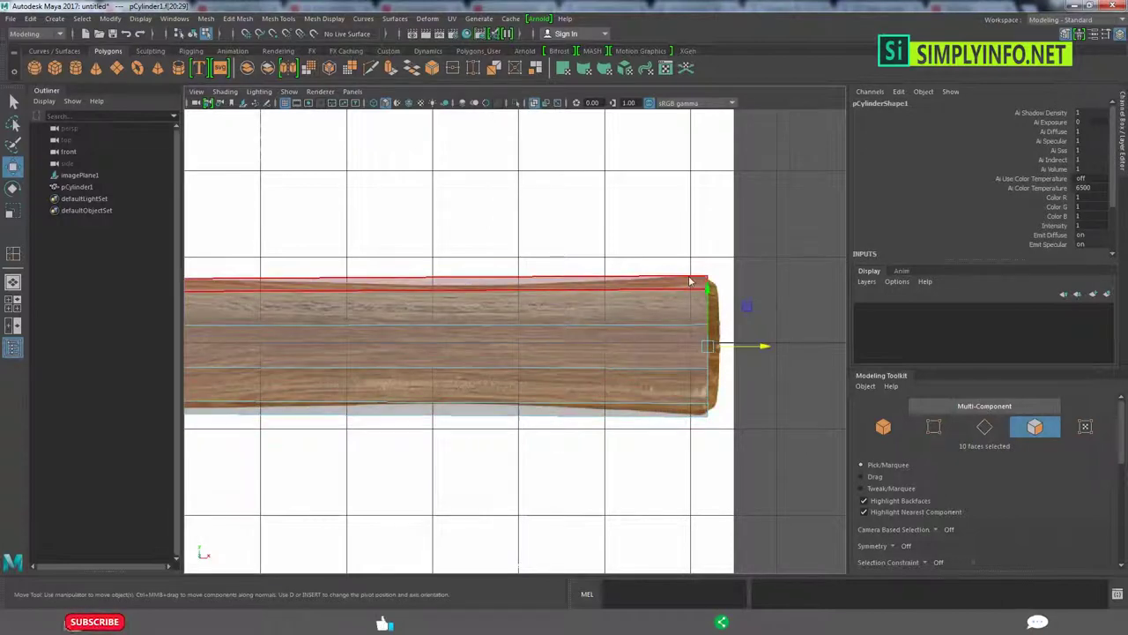
{"action": "left_click_drag", "start_coordinate": [785, 238], "coordinate": [643, 534]}
{"action": "key", "text": "ctrl+e"}
{"action": "key", "text": "r"}
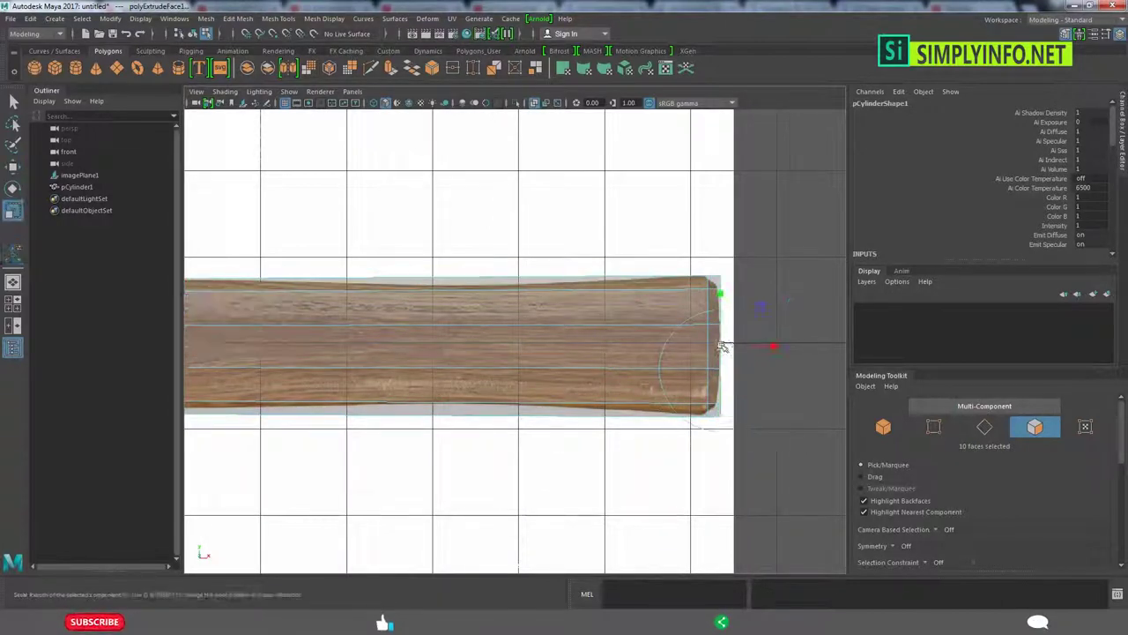
{"action": "right_click", "coordinate": [598, 339]}
- Insert one more edge loop near the cylinder's end, with smooth preview toggled off and back on
{"action": "left_click", "coordinate": [80, 175]}
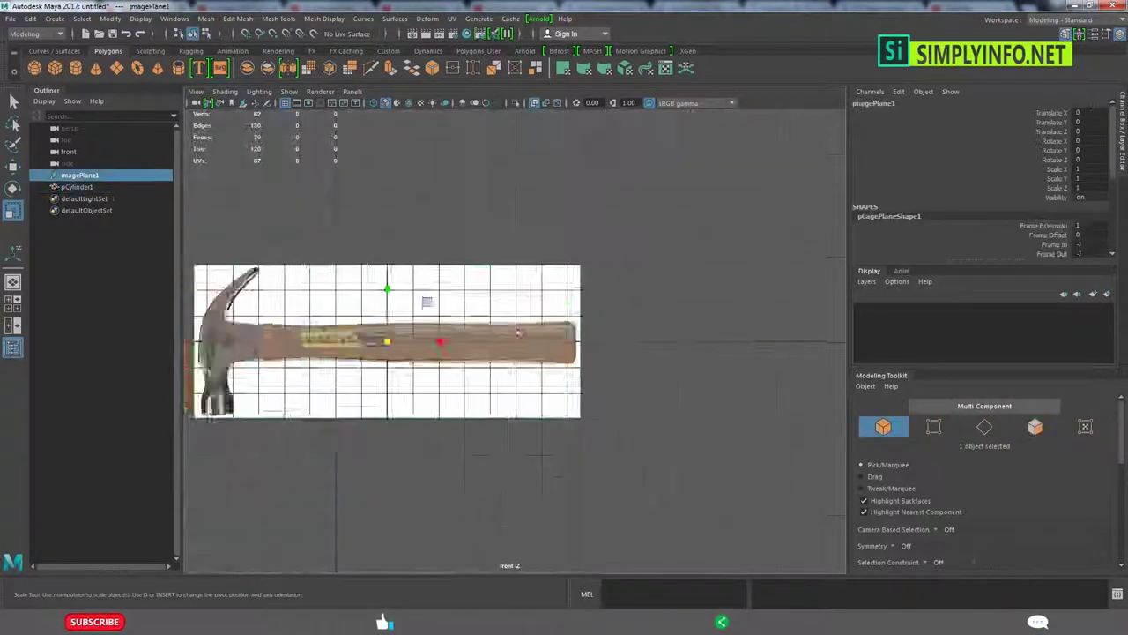
{"action": "key", "text": "w"}
{"action": "left_click", "coordinate": [77, 187]}
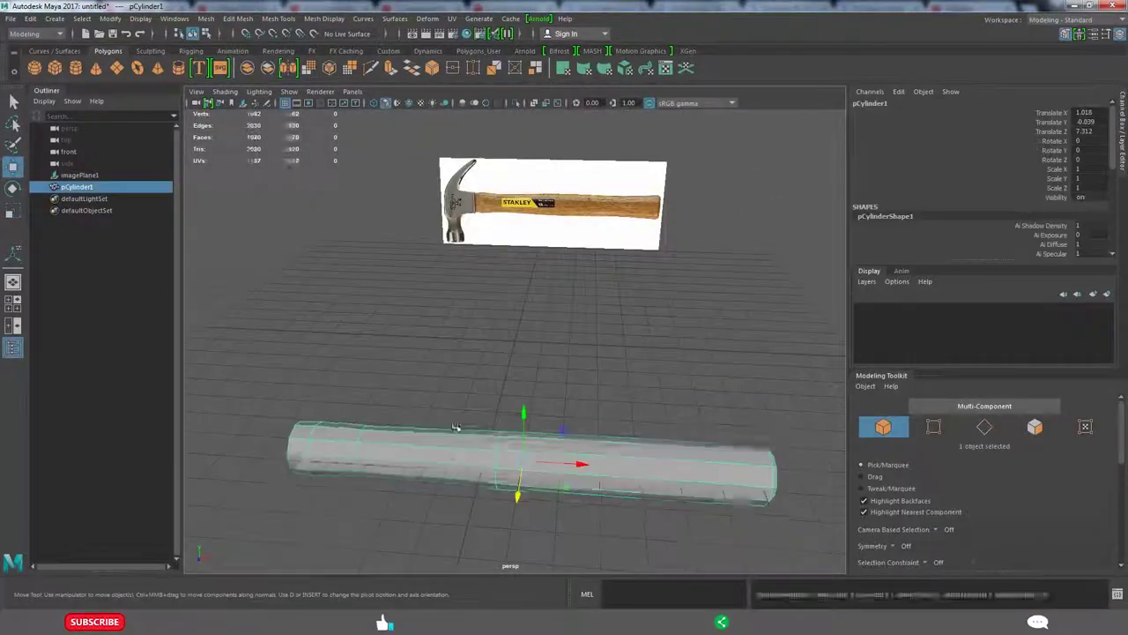
{"action": "right_click_drag", "start_coordinate": [605, 334], "coordinate": [456, 454], "text": "shift"}
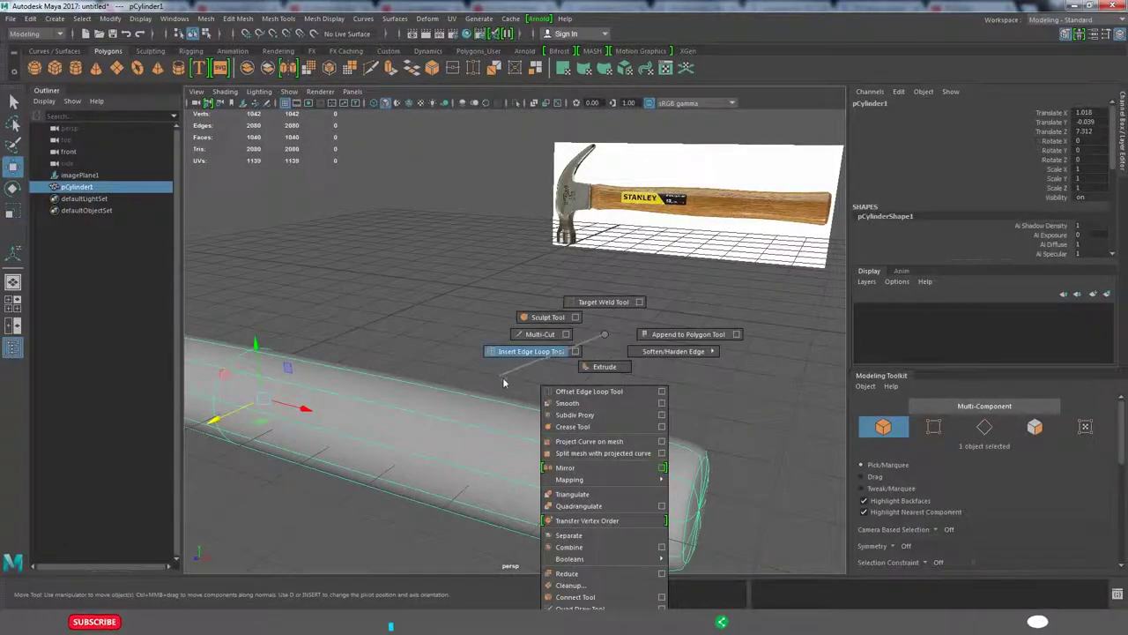
{"action": "right_click_drag", "start_coordinate": [504, 382], "coordinate": [505, 383], "text": "shift"}
{"action": "key", "text": "1"}
{"action": "left_click", "coordinate": [664, 470]}
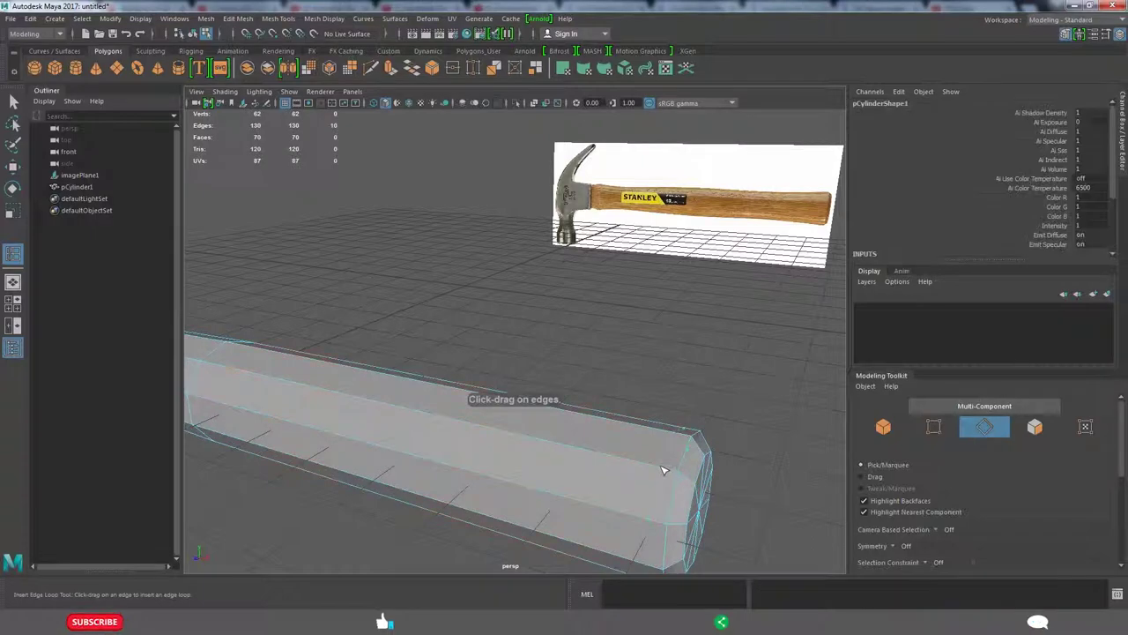
{"action": "left_click", "coordinate": [588, 484]}
{"action": "left_click_drag", "start_coordinate": [588, 484], "coordinate": [351, 323], "text": "alt"}
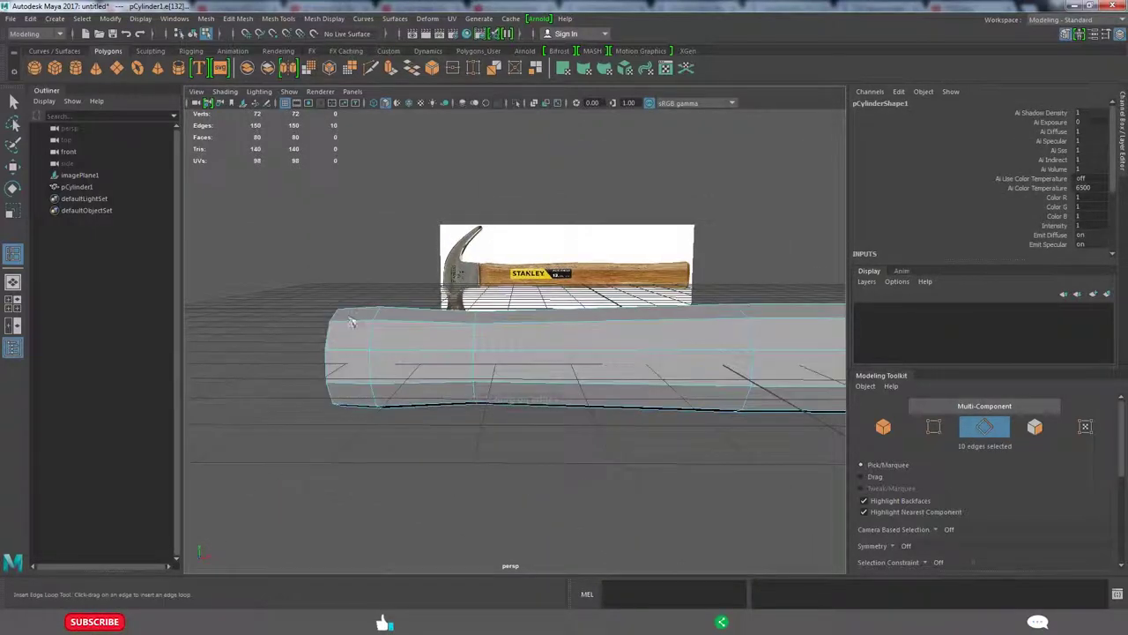
{"action": "key", "text": "3"}
{"action": "key", "text": "w"}
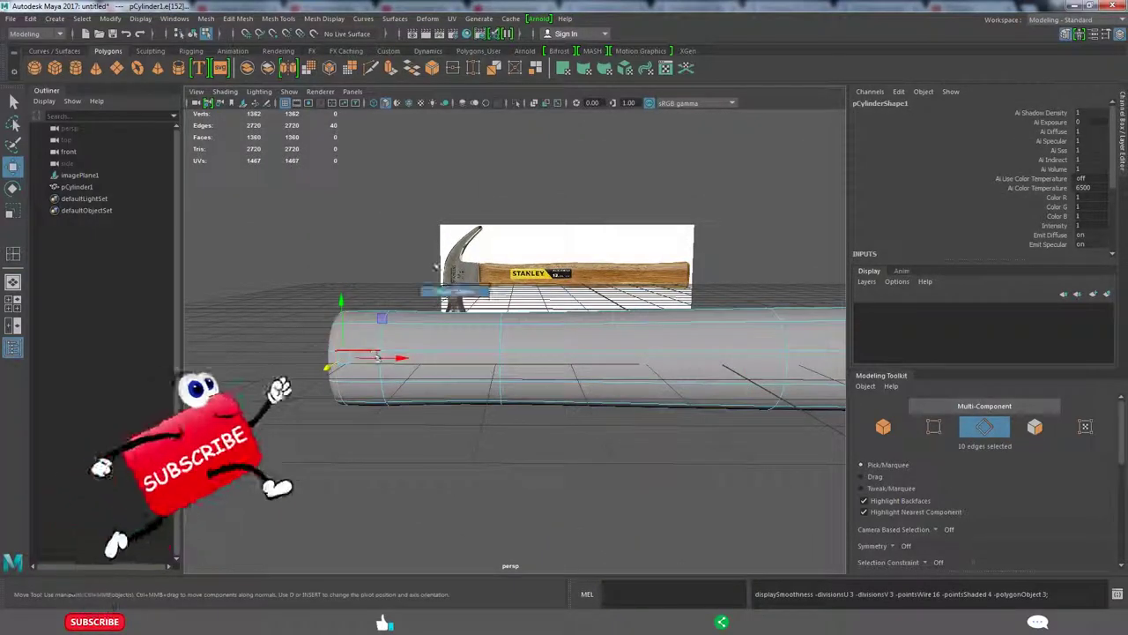
{"action": "left_click", "coordinate": [80, 175]}
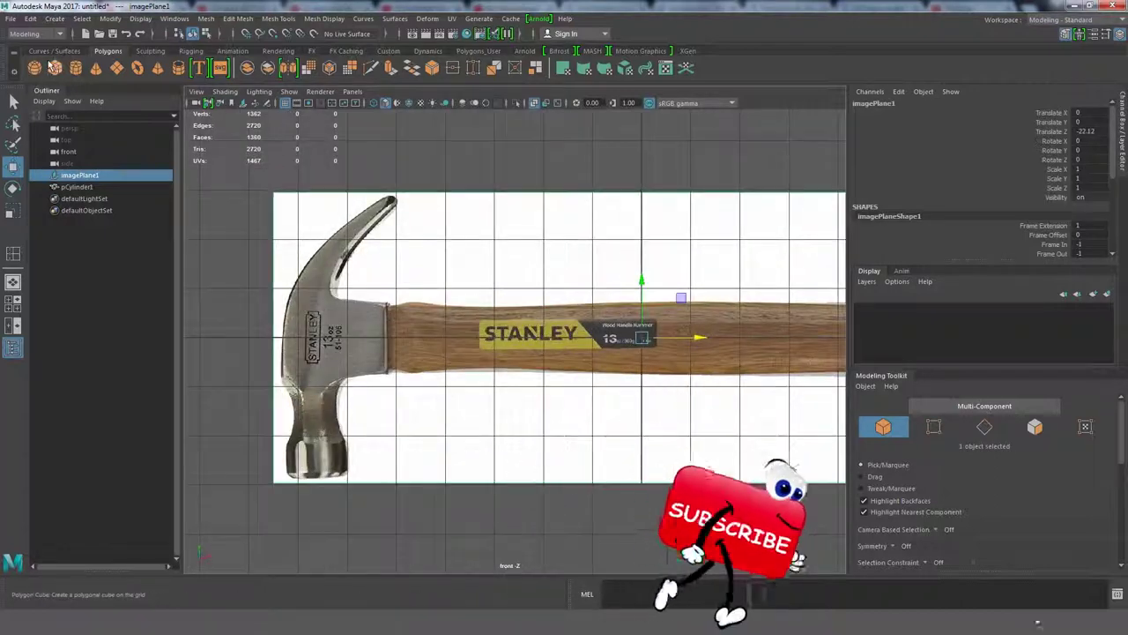
- Draw a polygon cube over the hammer head in the front view
{"action": "left_click", "coordinate": [55, 69]}
{"action": "scroll", "coordinate": [515, 340], "scroll_direction": "down", "scroll_amount": 3}
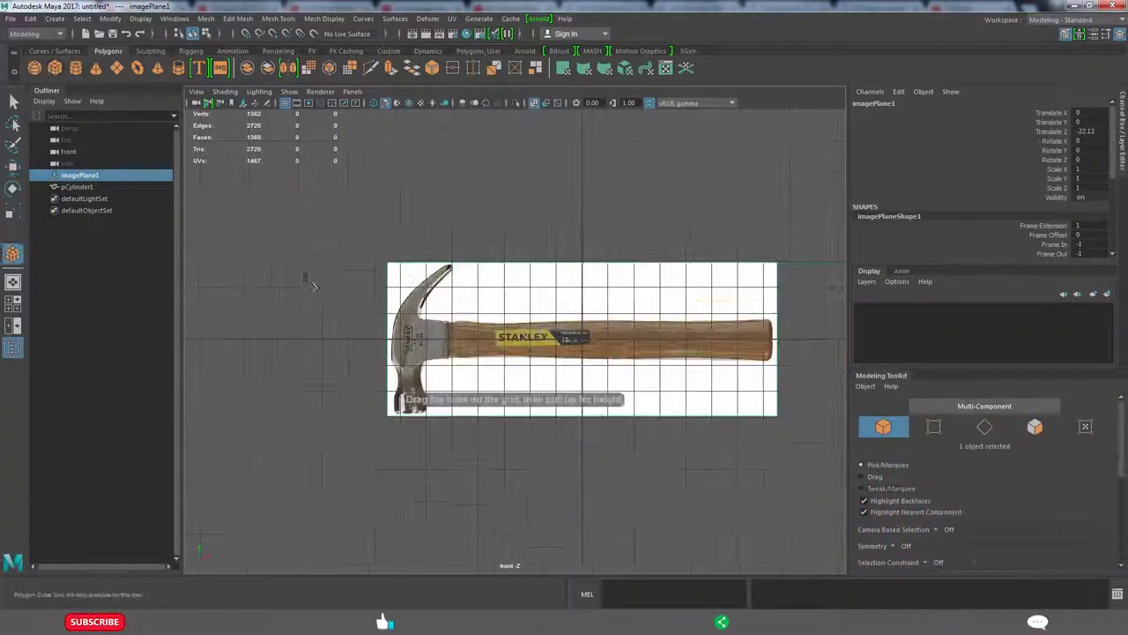
{"action": "scroll", "coordinate": [516, 339], "scroll_direction": "up", "scroll_amount": 2}
{"action": "left_click_drag", "start_coordinate": [341, 293], "coordinate": [425, 386]}
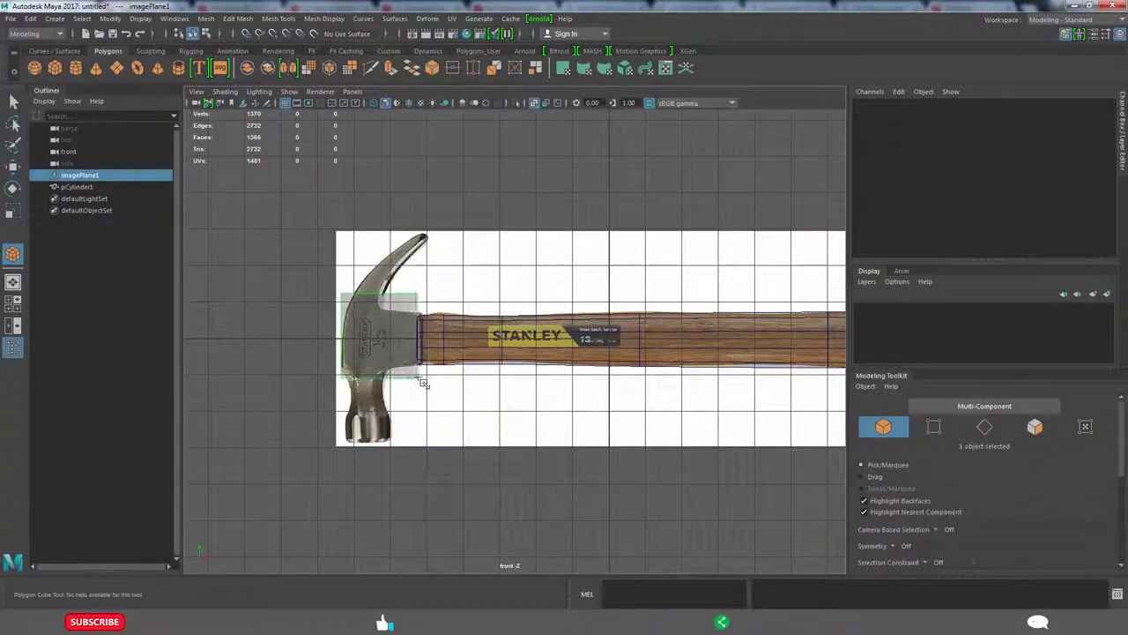
{"action": "key", "text": "r"}
{"action": "scroll", "coordinate": [423, 379], "scroll_direction": "up", "scroll_amount": 2}
{"action": "scroll", "coordinate": [441, 370], "scroll_direction": "up", "scroll_amount": 2}
{"action": "middle_click_drag", "start_coordinate": [446, 371], "coordinate": [529, 390], "text": "alt"}
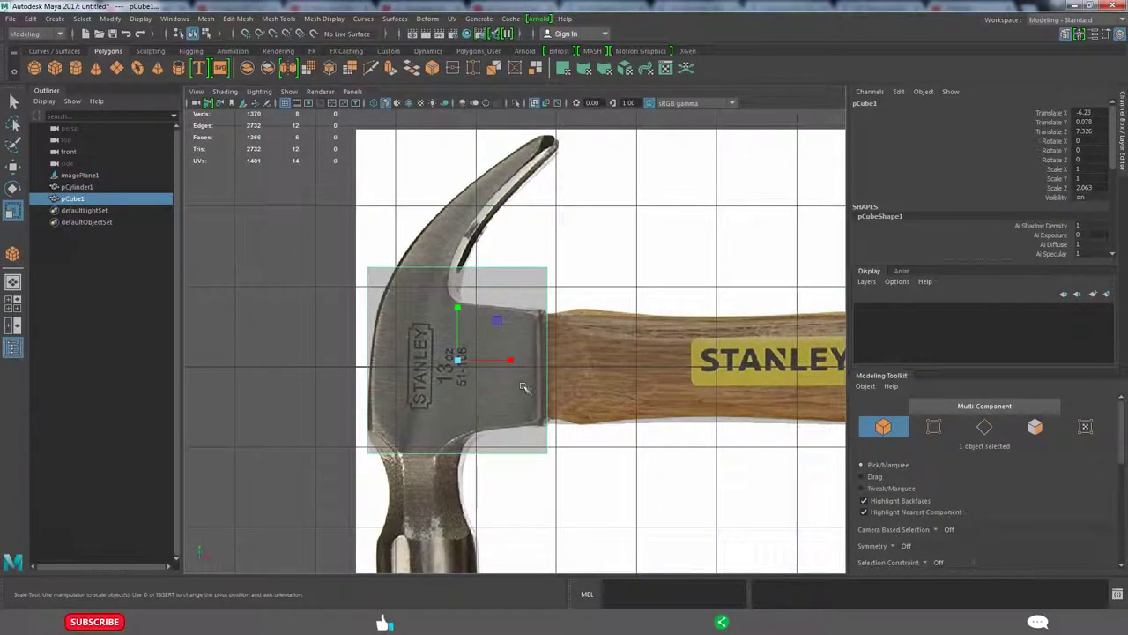
- Move the cube's left, top and bottom vertices to match the head's outline
{"action": "right_click_drag", "start_coordinate": [427, 290], "coordinate": [387, 282]}
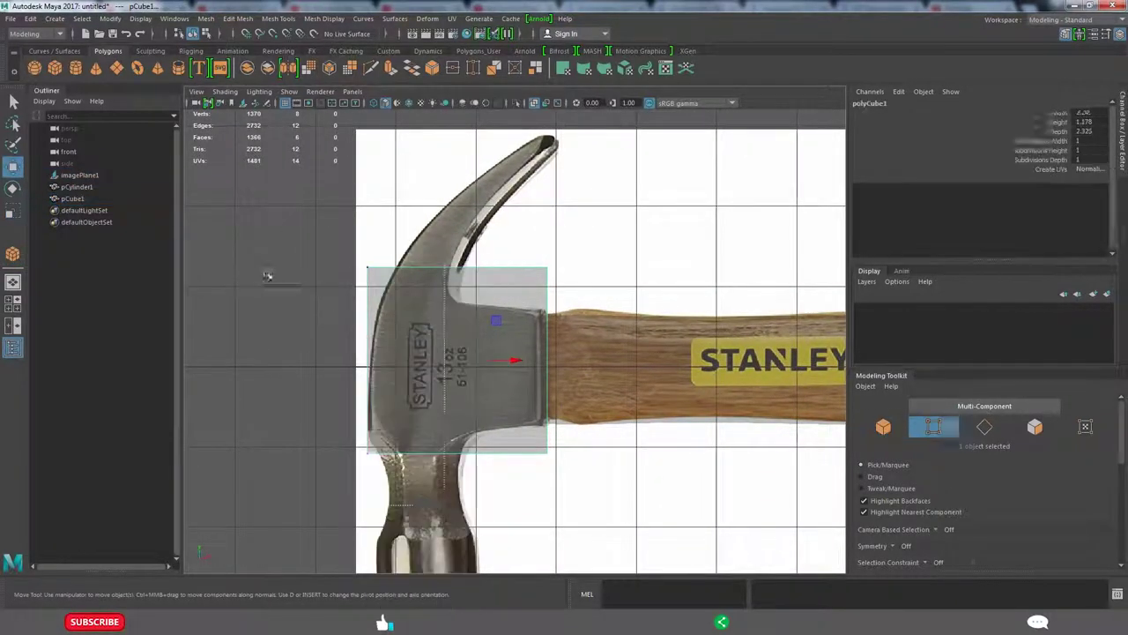
{"action": "left_click_drag", "start_coordinate": [264, 262], "coordinate": [423, 467]}
{"action": "left_click_drag", "start_coordinate": [425, 362], "coordinate": [529, 377]}
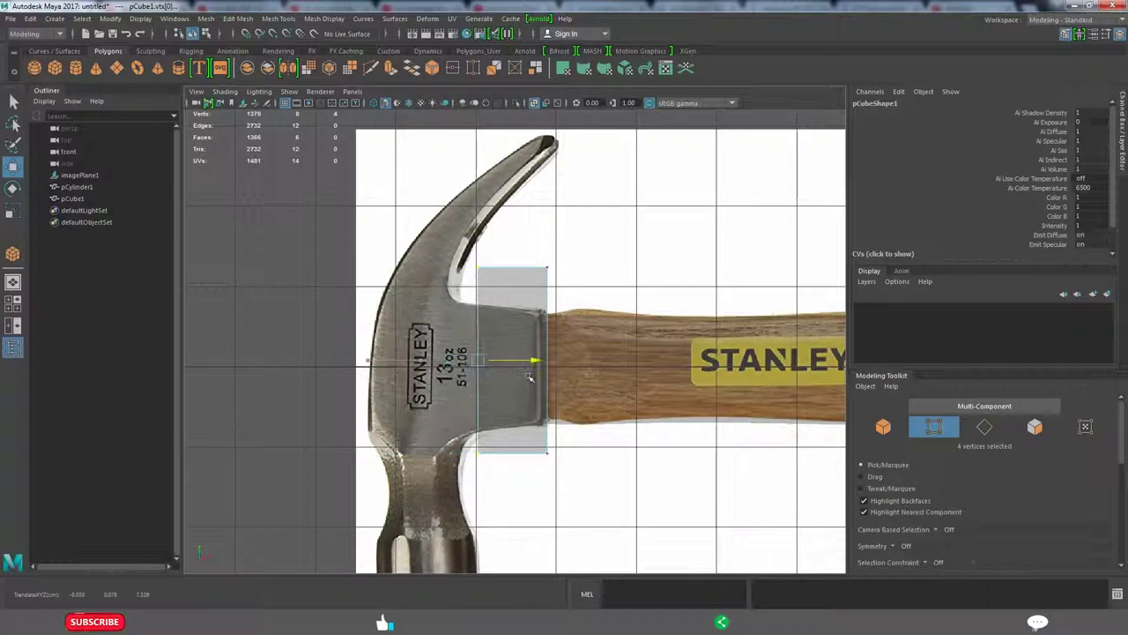
{"action": "left_click_drag", "start_coordinate": [512, 212], "coordinate": [512, 252]}
{"action": "left_click_drag", "start_coordinate": [459, 432], "coordinate": [573, 476]}
{"action": "left_click_drag", "start_coordinate": [512, 398], "coordinate": [507, 374]}
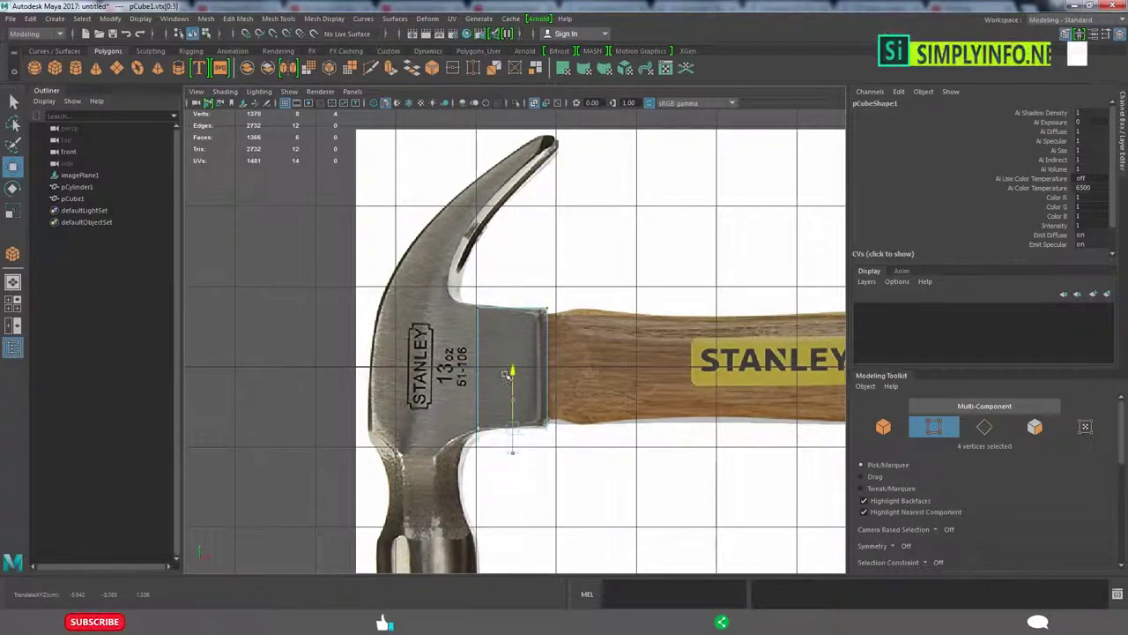
- Extrude the block's left face and pull it left over the head
{"action": "right_click_drag", "start_coordinate": [499, 285], "coordinate": [499, 326]}
{"action": "left_click", "coordinate": [502, 419]}
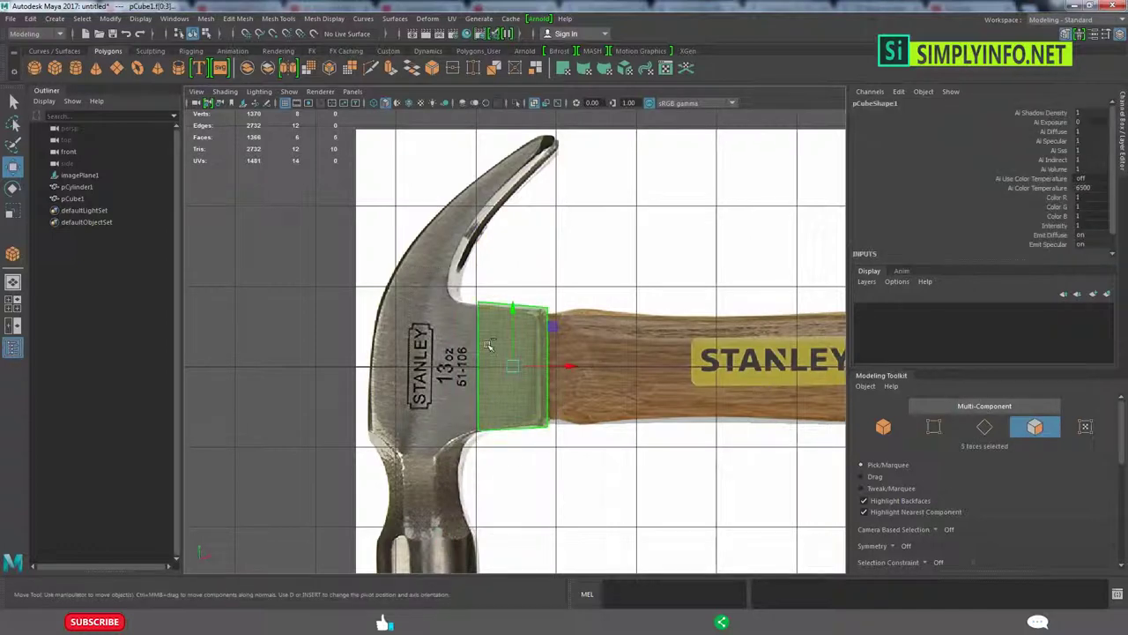
{"action": "left_click_drag", "start_coordinate": [519, 252], "coordinate": [592, 490]}
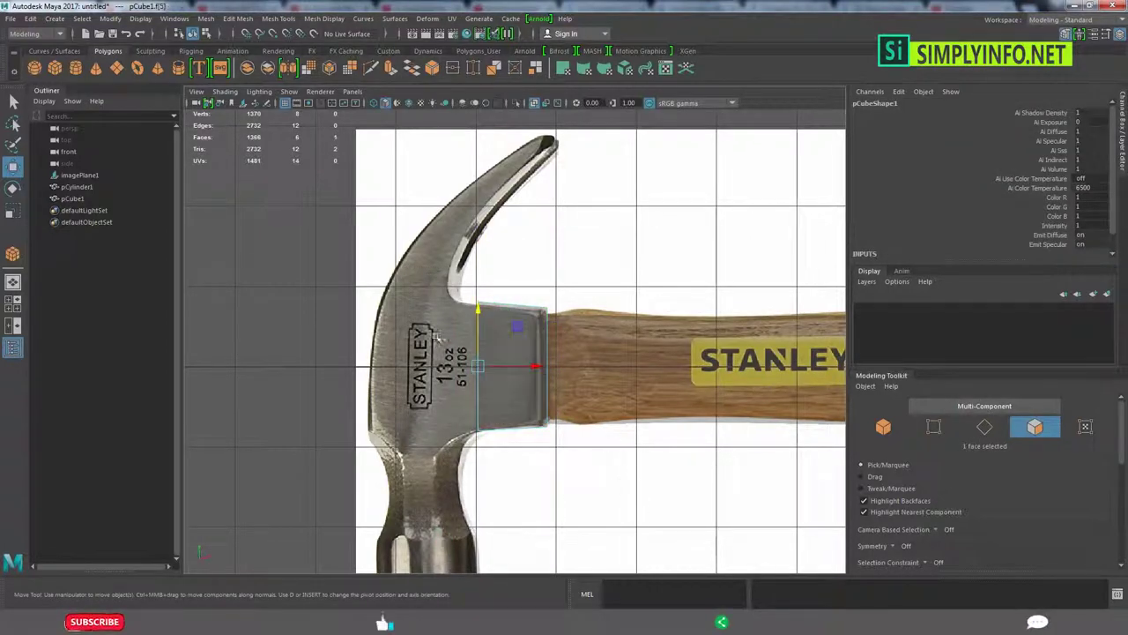
{"action": "right_click_drag", "start_coordinate": [499, 339], "coordinate": [496, 370], "text": "shift"}
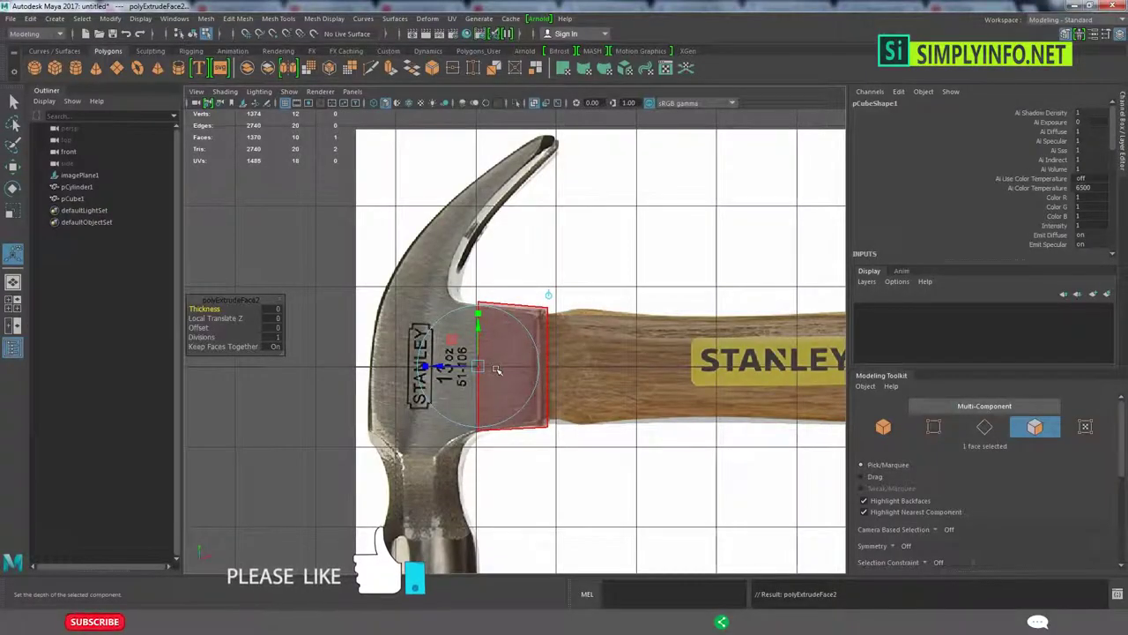
{"action": "left_click_drag", "start_coordinate": [475, 370], "coordinate": [443, 369]}
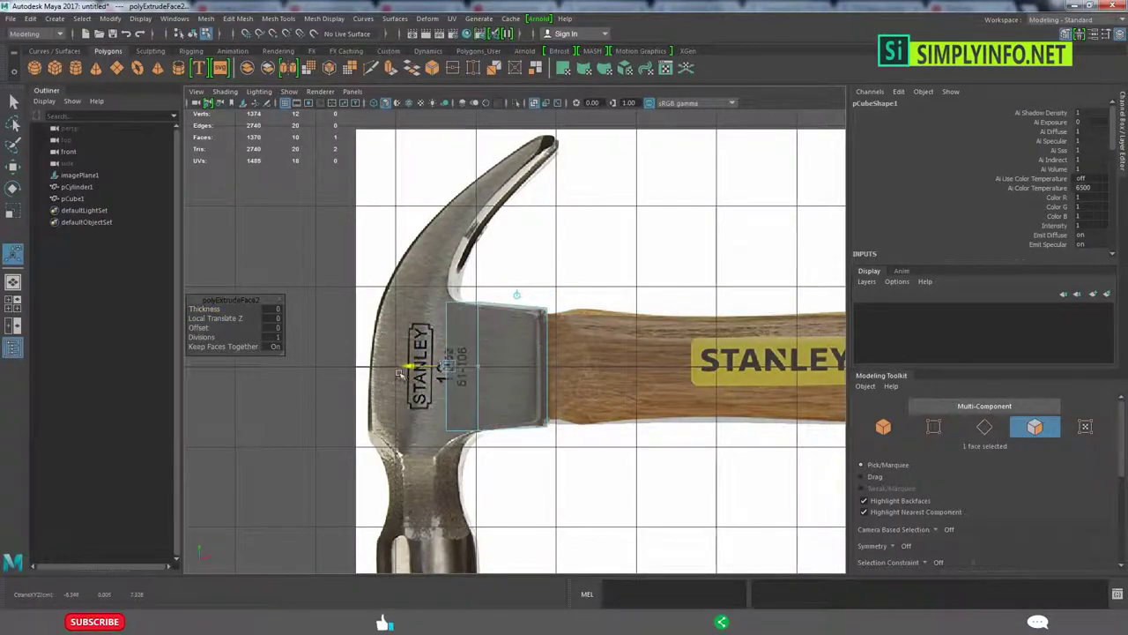
{"action": "key", "text": "r"}
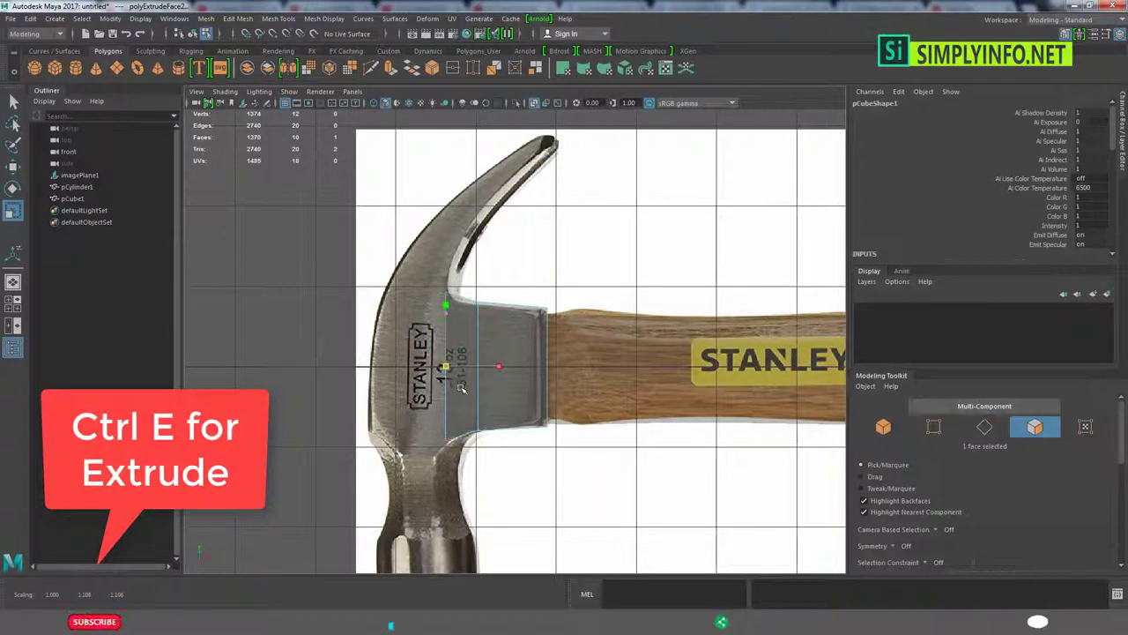
{"action": "key", "text": "e"}
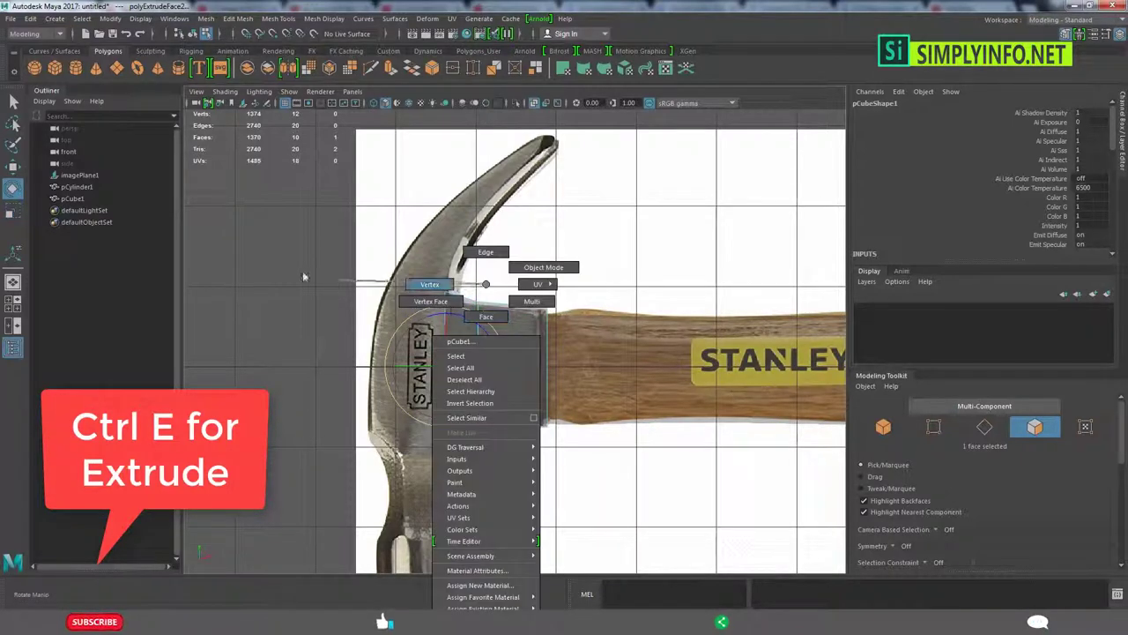
- Move the extruded face's two corner vertices to follow the head outline
{"action": "right_click_drag", "start_coordinate": [485, 318], "coordinate": [486, 254]}
{"action": "left_click_drag", "start_coordinate": [430, 308], "coordinate": [484, 252]}
{"action": "key", "text": "w"}
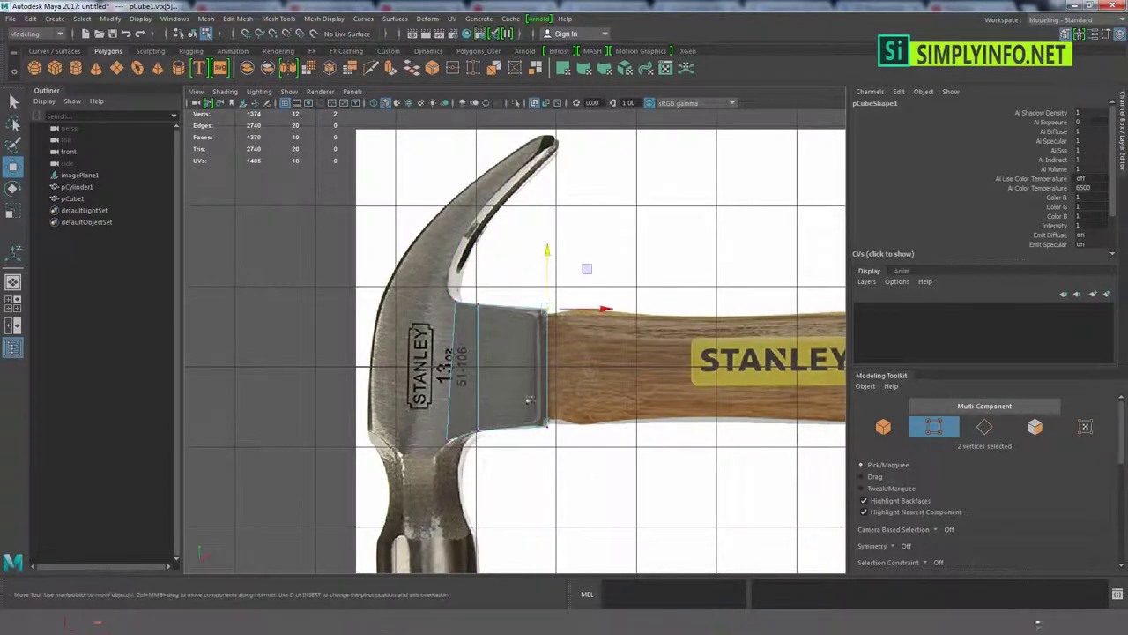
{"action": "middle_click_drag", "start_coordinate": [529, 401], "coordinate": [582, 388], "text": "alt"}
{"action": "right_click_drag", "start_coordinate": [534, 315], "coordinate": [494, 304]}
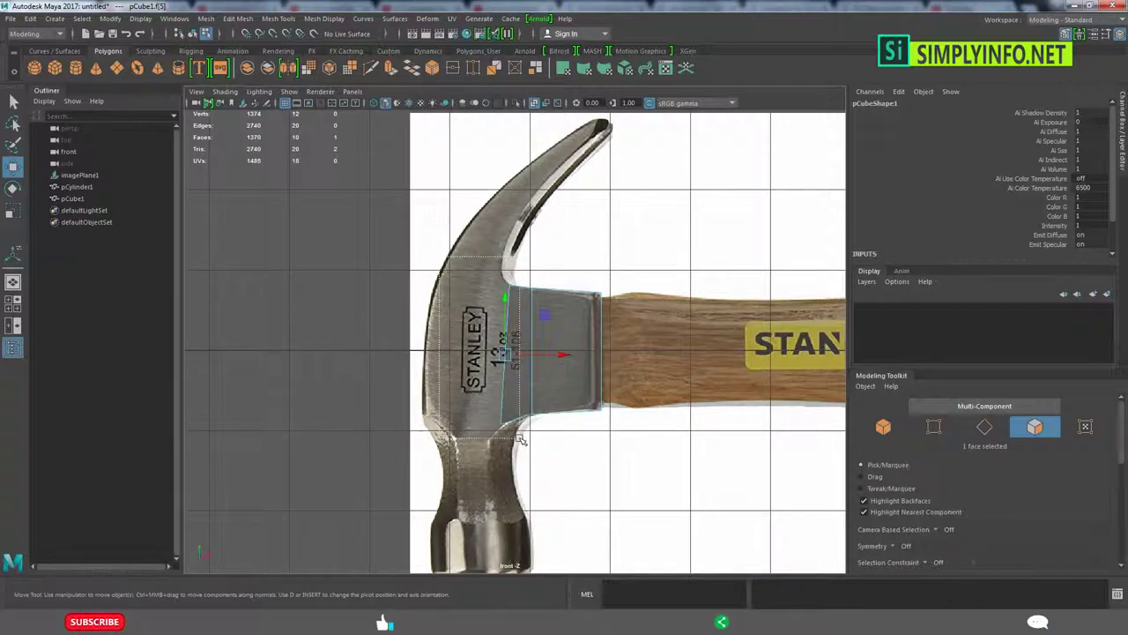
- Extrude another face at the hammer neck and move it left onto the head
{"action": "left_click_drag", "start_coordinate": [521, 440], "coordinate": [511, 428]}
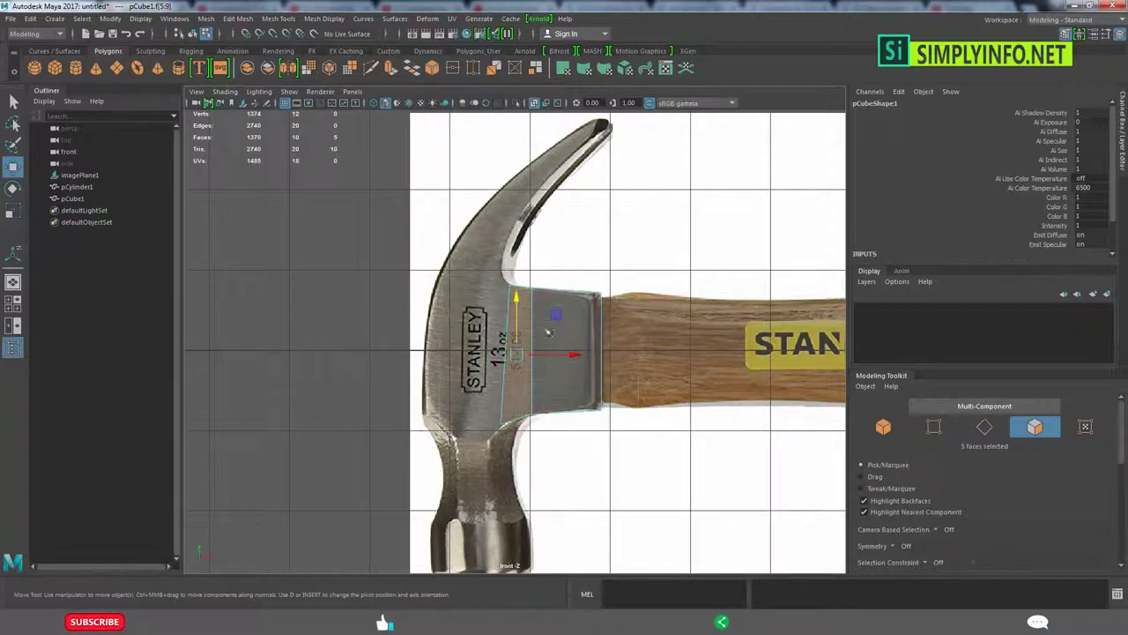
{"action": "left_click", "coordinate": [517, 354]}
{"action": "right_click_drag", "start_coordinate": [519, 361], "coordinate": [530, 364], "text": "shift"}
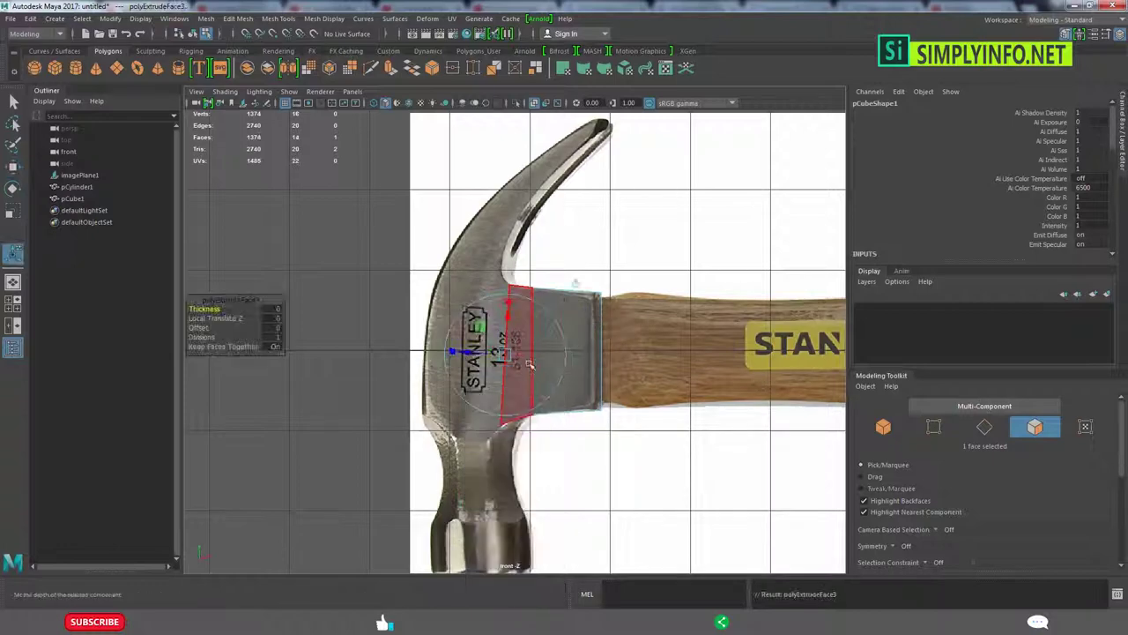
{"action": "left_click", "coordinate": [551, 362]}
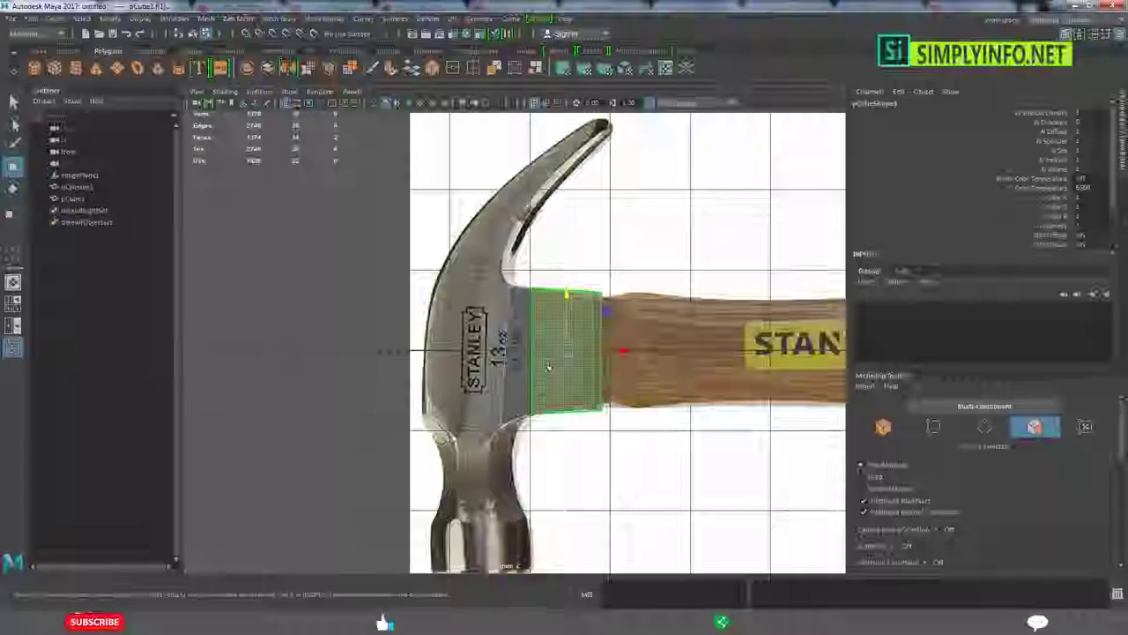
{"action": "left_click_drag", "start_coordinate": [541, 365], "coordinate": [511, 364]}
- Connect the head's lower-left corner vertices to split the new faces
{"action": "right_click_drag", "start_coordinate": [484, 364], "coordinate": [517, 264]}
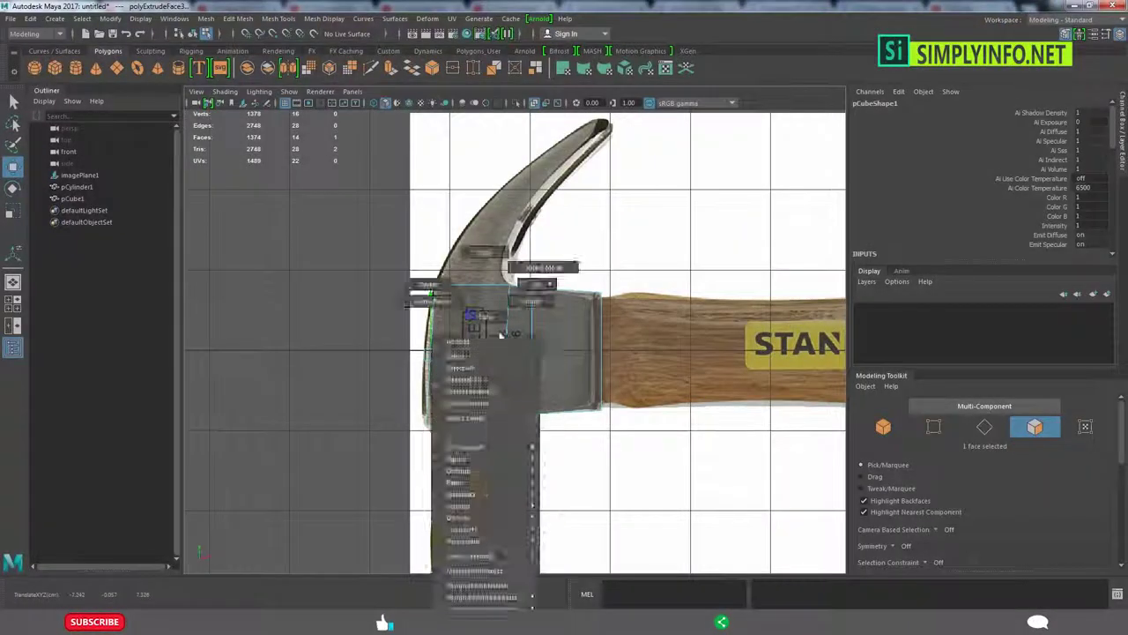
{"action": "middle_click_drag", "start_coordinate": [441, 370], "coordinate": [524, 377], "text": "alt"}
{"action": "left_click_drag", "start_coordinate": [503, 419], "coordinate": [534, 445]}
{"action": "right_click_drag", "start_coordinate": [513, 372], "coordinate": [529, 353], "text": "shift"}
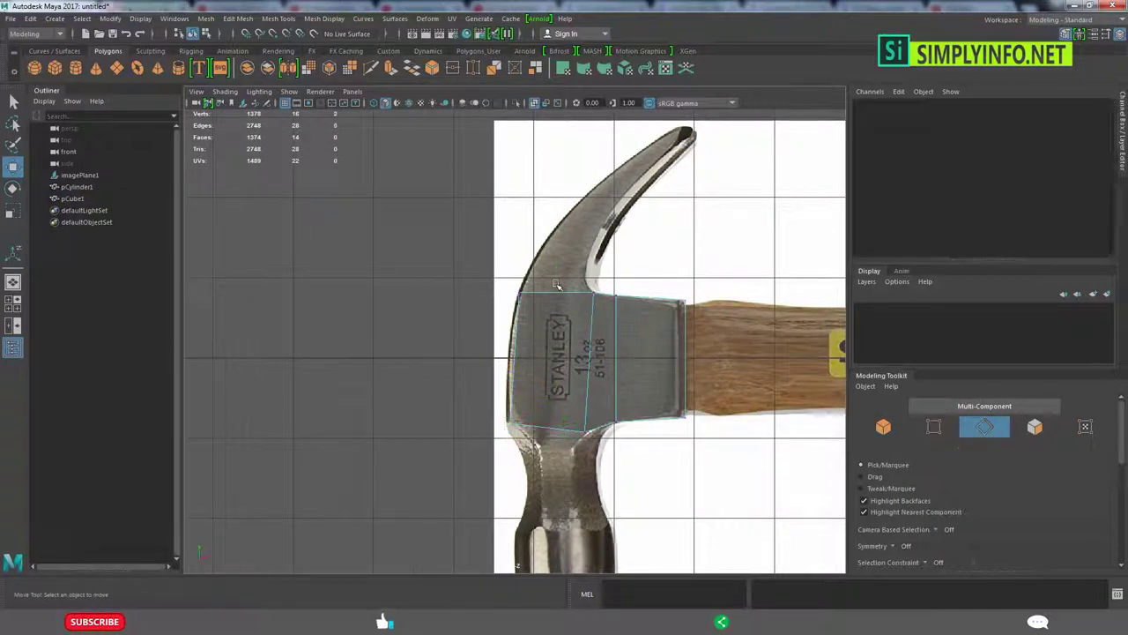
{"action": "right_click_drag", "start_coordinate": [538, 293], "coordinate": [388, 319], "text": "shift"}
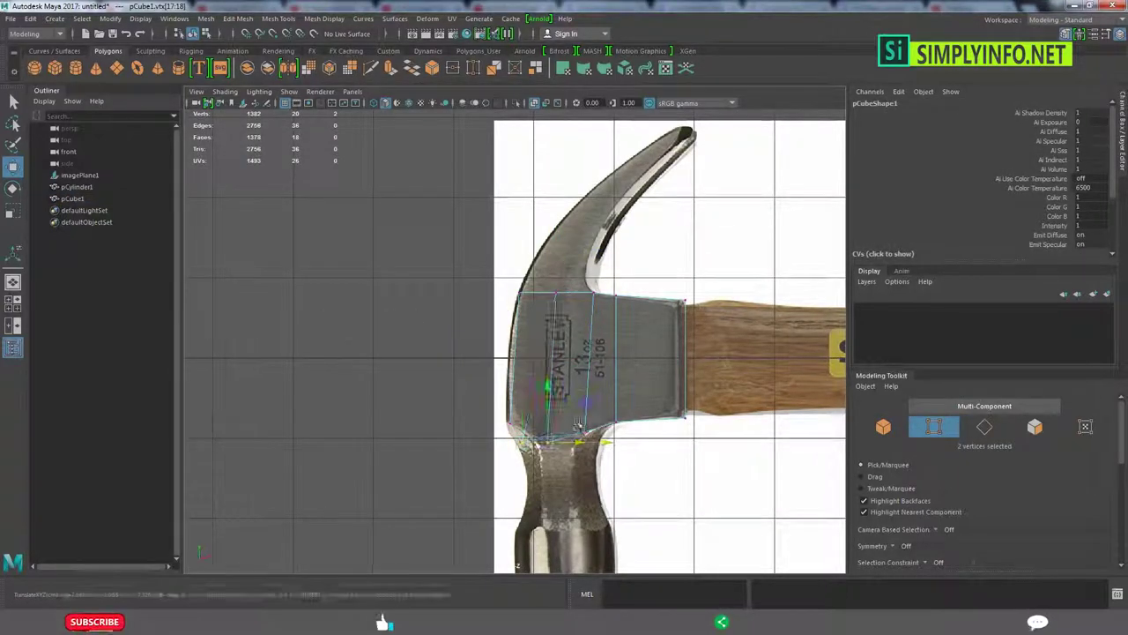
- Adjust the head's centre-edge vertices and insert a vertical edge loop across the head
{"action": "left_click_drag", "start_coordinate": [564, 428], "coordinate": [579, 447]}
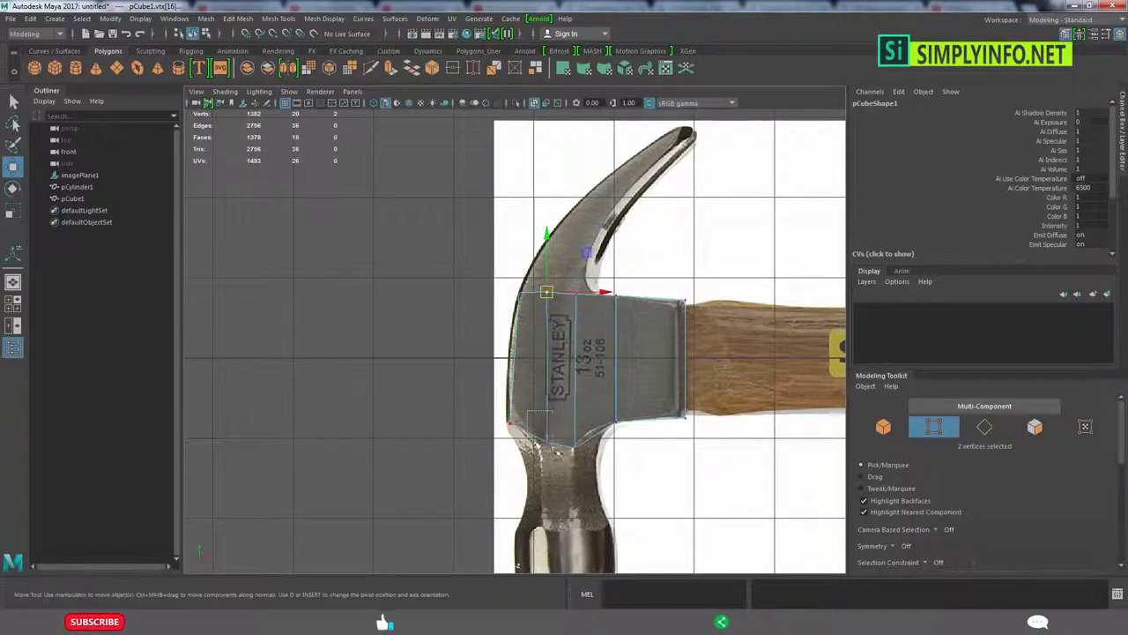
{"action": "right_click_drag", "start_coordinate": [574, 272], "coordinate": [756, 139]}
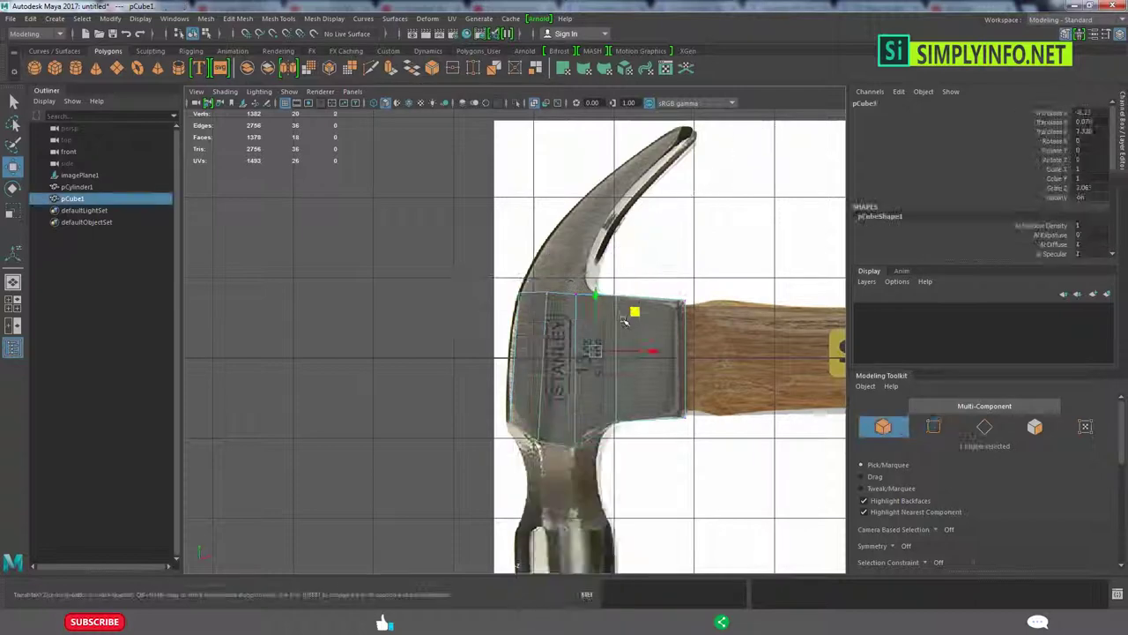
{"action": "right_click_drag", "start_coordinate": [604, 313], "coordinate": [603, 344], "text": "shift"}
{"action": "scroll", "coordinate": [609, 426], "scroll_direction": "up", "scroll_amount": 2}
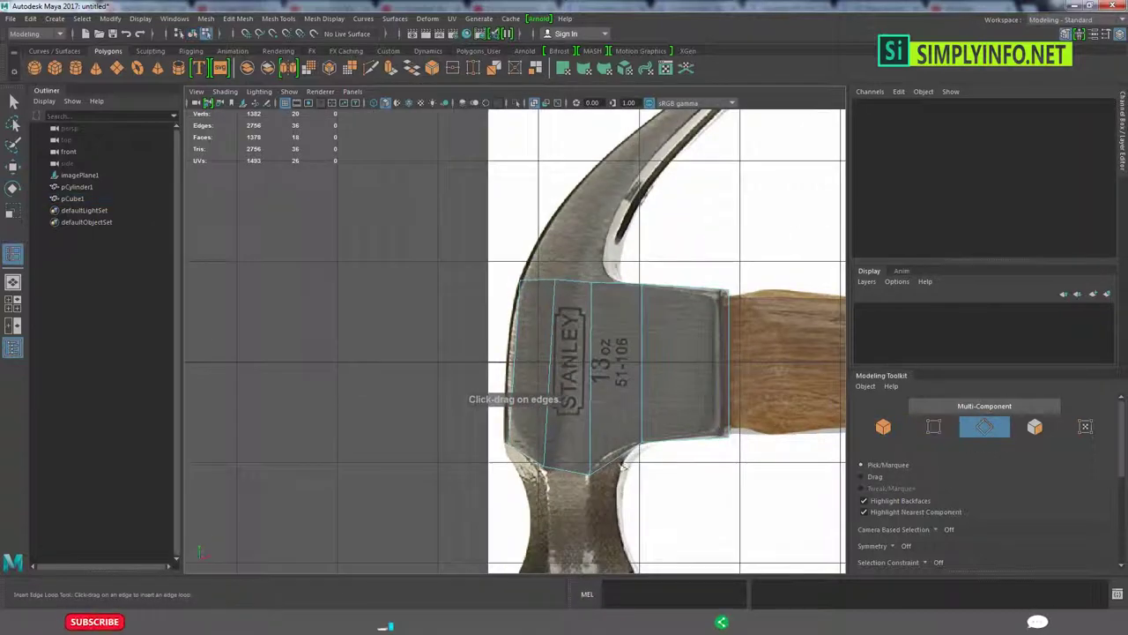
{"action": "left_click", "coordinate": [623, 467]}
{"action": "key", "text": "w"}
{"action": "mouse_move", "coordinate": [615, 344]}
{"action": "right_mouse_down"}
{"action": "mouse_move", "coordinate": [653, 269]}
{"action": "mouse_move", "coordinate": [668, 264]}
{"action": "right_mouse_up"}
{"action": "left_click", "coordinate": [614, 280]}
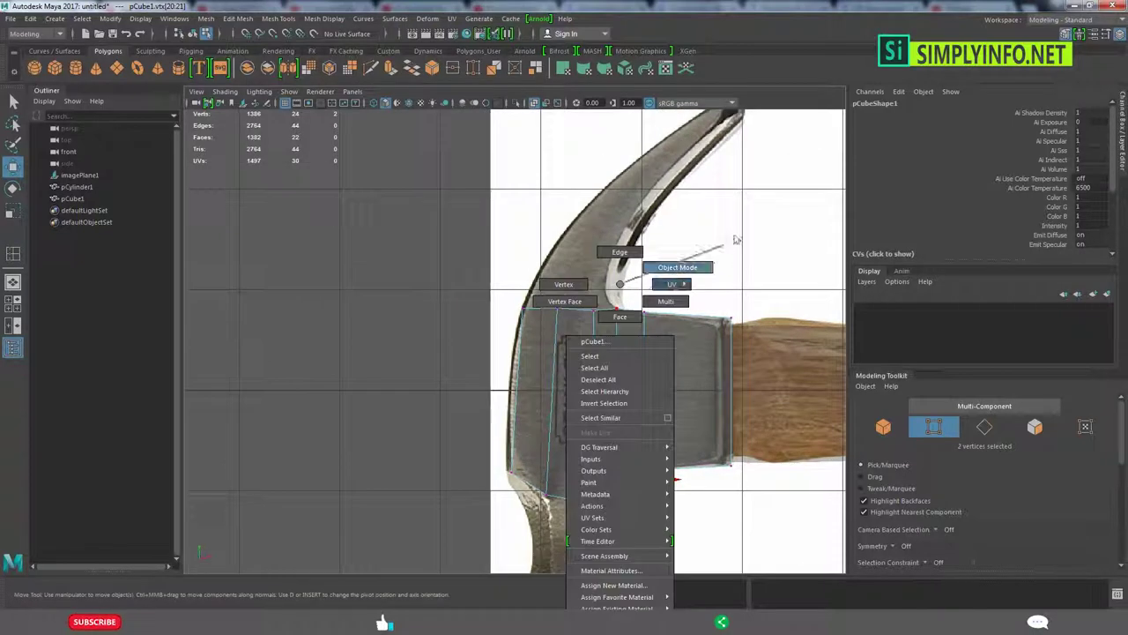
- Select the three faces at the head's upper left and extrude them
{"action": "mouse_move", "coordinate": [685, 282]}
{"action": "left_mouse_down", "text": "alt"}
{"action": "mouse_move", "coordinate": [562, 424]}
{"action": "mouse_move", "coordinate": [504, 423]}
{"action": "mouse_move", "coordinate": [535, 421]}
{"action": "mouse_move", "coordinate": [448, 353]}
{"action": "mouse_move", "coordinate": [461, 458]}
{"action": "left_mouse_up", "text": "alt"}
{"action": "left_click", "coordinate": [448, 351]}
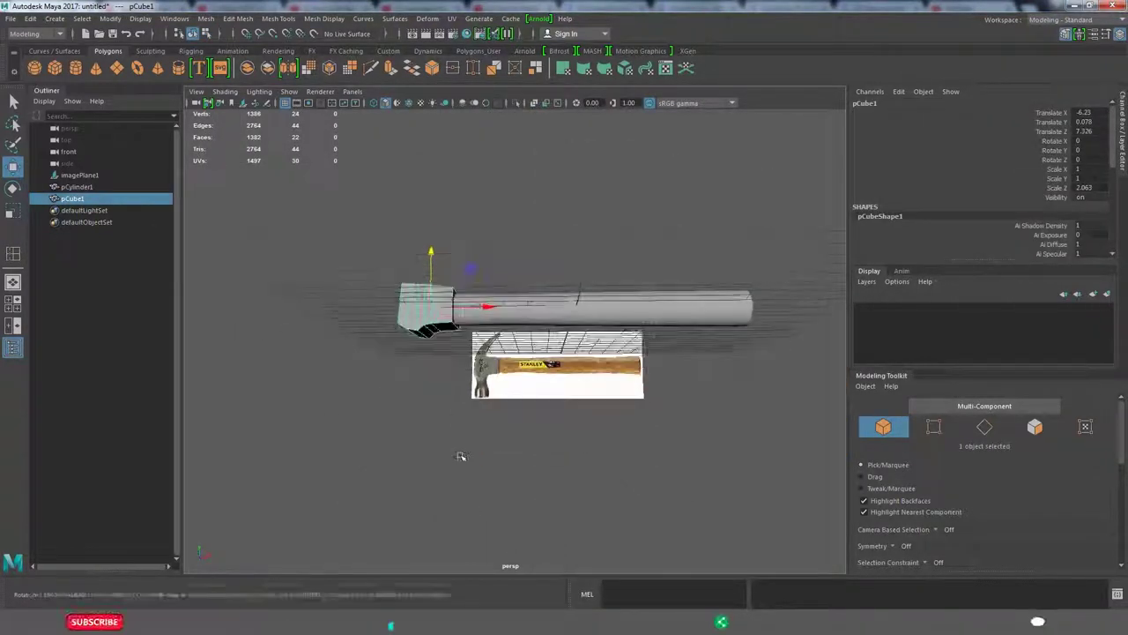
{"action": "key", "text": "space"}
{"action": "key", "text": "space"}
{"action": "scroll", "coordinate": [511, 331], "scroll_direction": "down", "scroll_amount": 2}
{"action": "scroll", "coordinate": [514, 327], "scroll_direction": "up", "scroll_amount": 4}
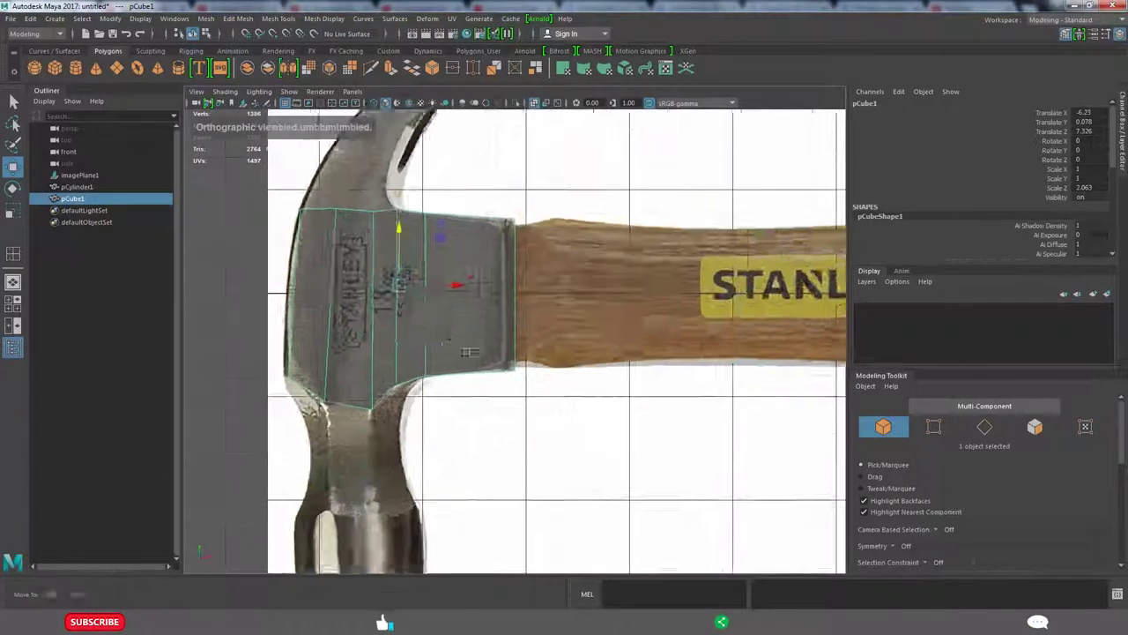
{"action": "middle_click_drag", "start_coordinate": [388, 223], "coordinate": [512, 311], "text": "alt"}
{"action": "right_click_drag", "start_coordinate": [512, 310], "coordinate": [457, 276]}
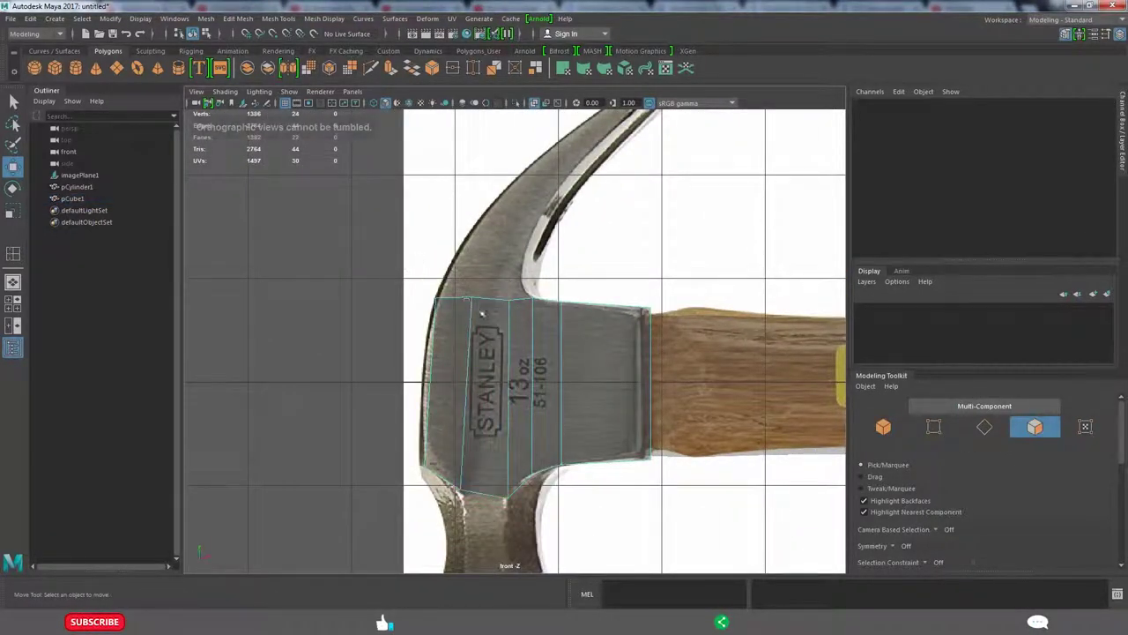
{"action": "left_click_drag", "start_coordinate": [436, 264], "coordinate": [527, 327]}
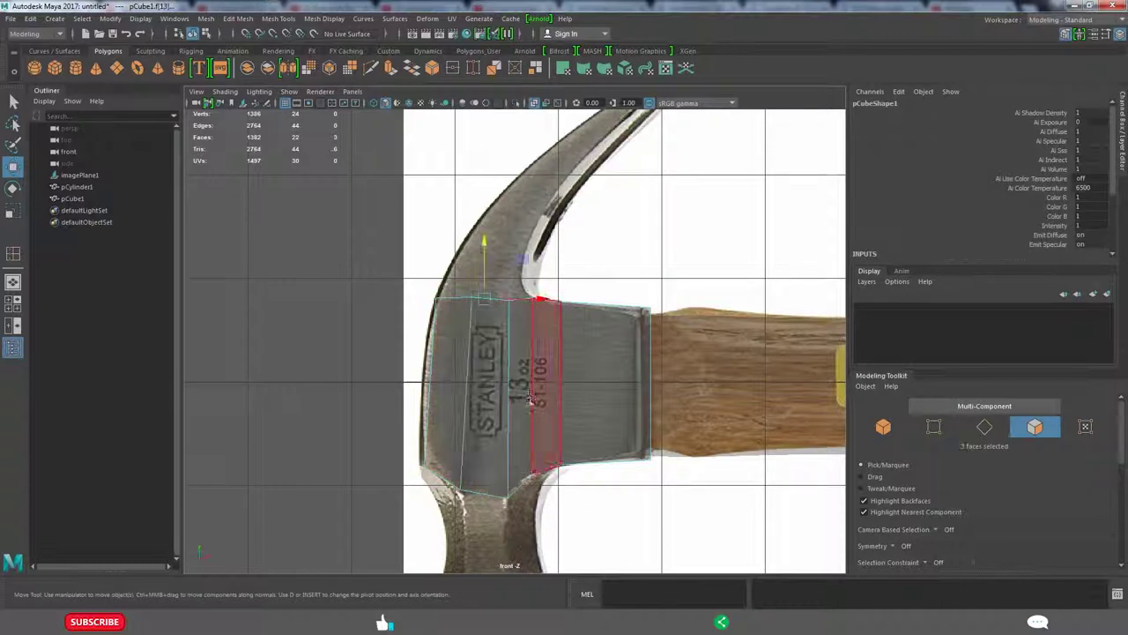
{"action": "right_click_drag", "start_coordinate": [474, 242], "coordinate": [502, 302], "text": "shift"}
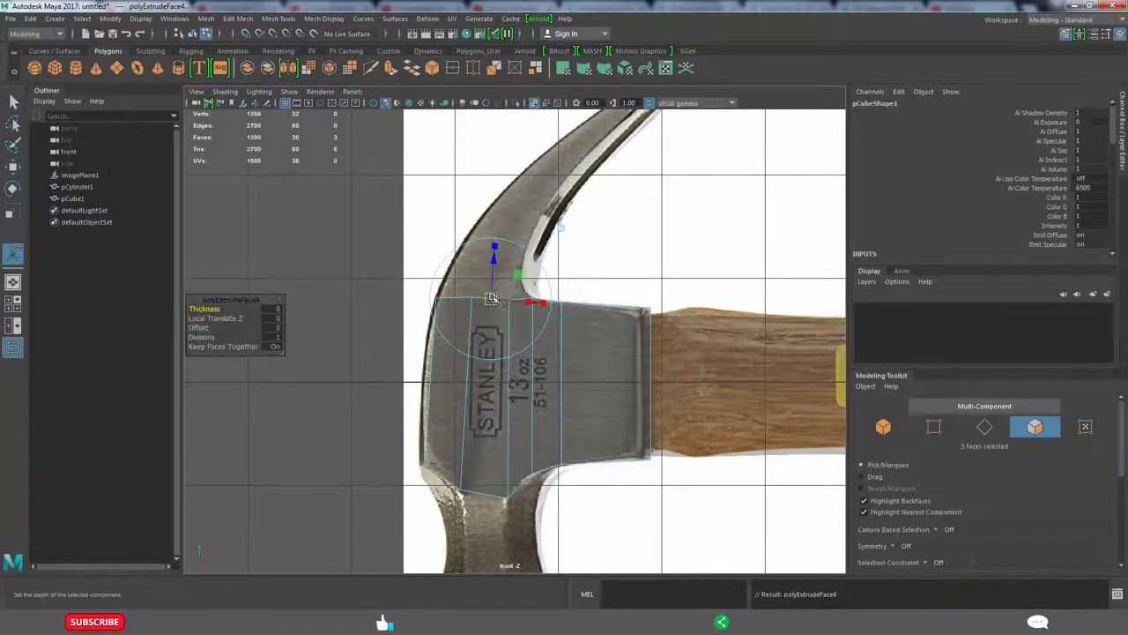
- Pull the extruded faces up toward the claw and add an edge loop through its base
{"action": "left_click_drag", "start_coordinate": [491, 298], "coordinate": [496, 261]}
{"action": "key", "text": "e"}
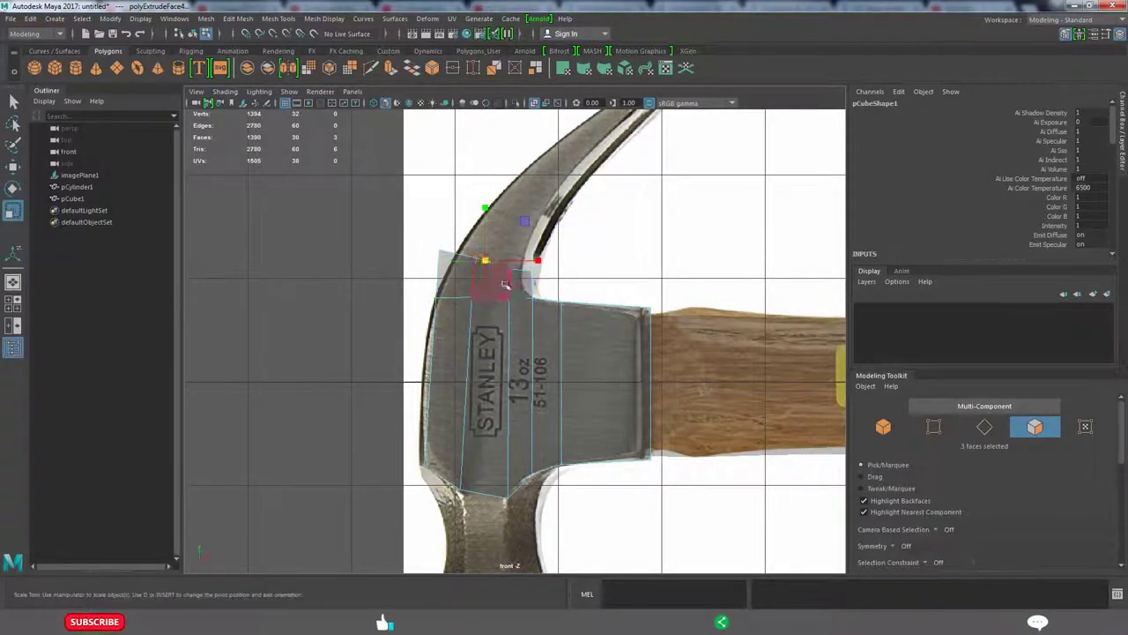
{"action": "key", "text": "F8"}
{"action": "scroll", "coordinate": [596, 246], "scroll_direction": "up", "scroll_amount": 2}
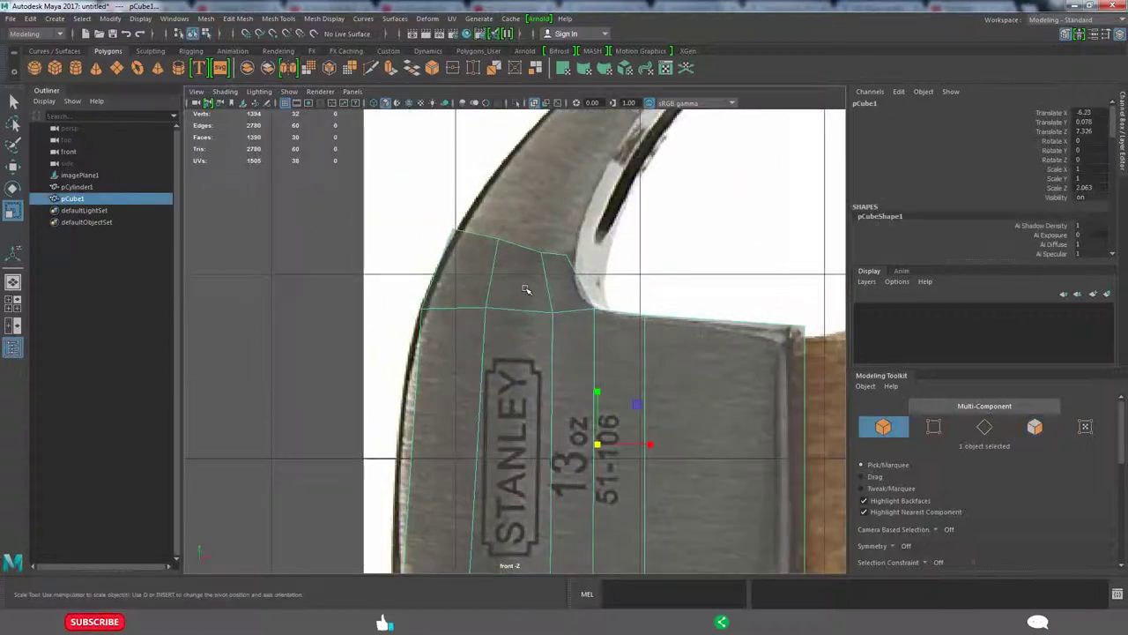
{"action": "right_click_drag", "start_coordinate": [568, 262], "coordinate": [550, 276], "text": "shift"}
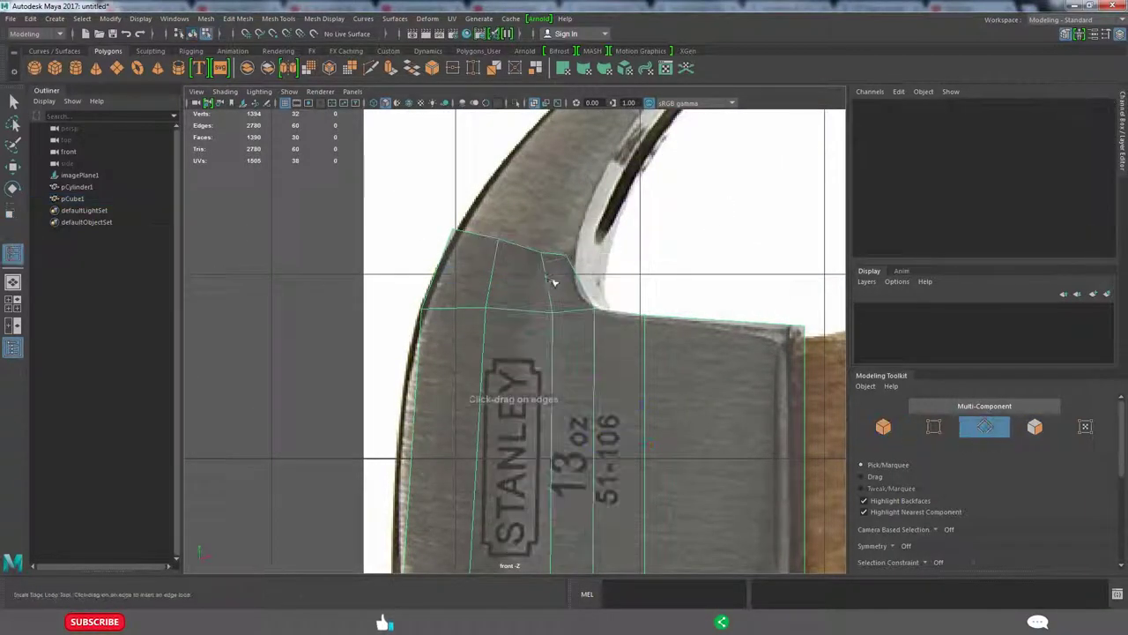
{"action": "left_click", "coordinate": [549, 281]}
- Extrude the three faces at the claw top and position the new section along the claw
{"action": "right_click", "coordinate": [551, 282]}
{"action": "left_click", "coordinate": [496, 283]}
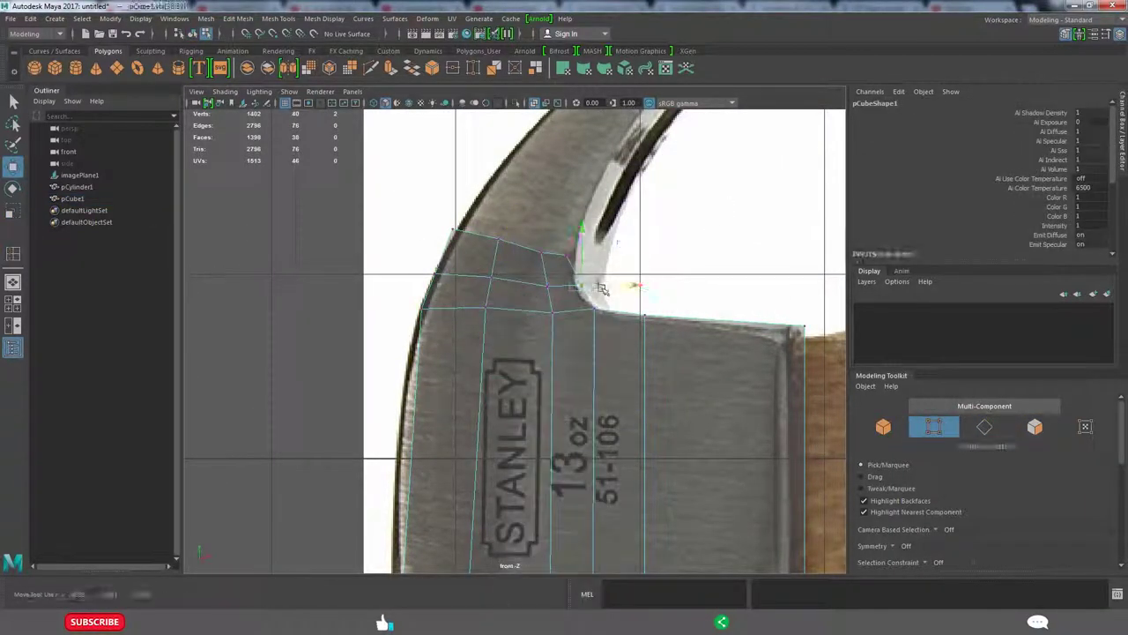
{"action": "right_click", "coordinate": [547, 286]}
{"action": "middle_click_drag", "start_coordinate": [546, 303], "coordinate": [547, 360], "text": "alt"}
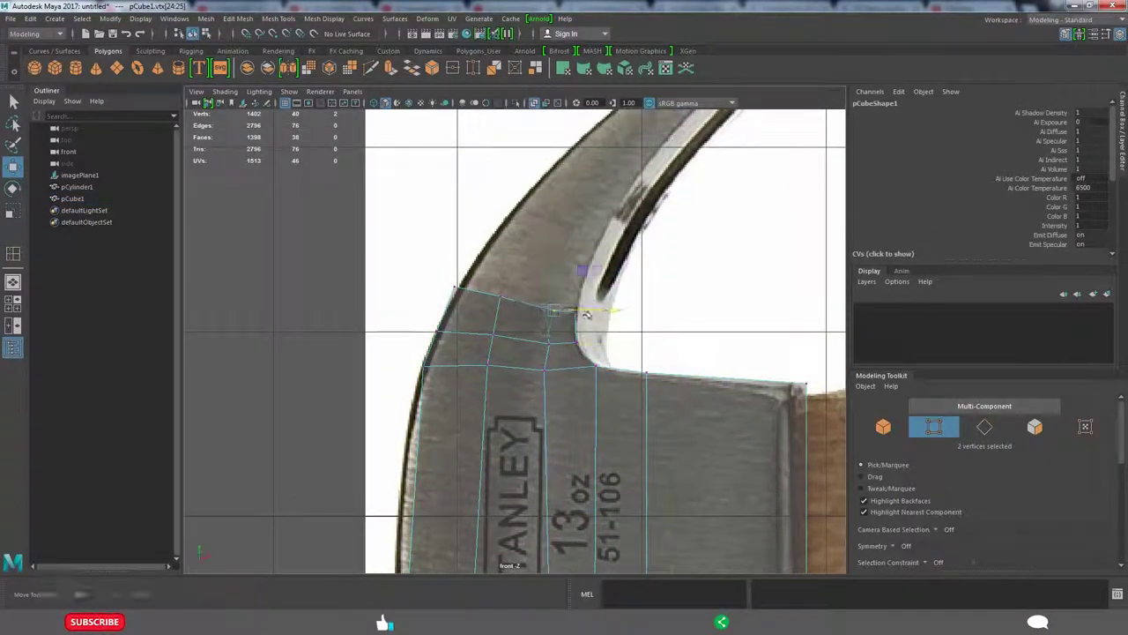
{"action": "key", "text": "F8"}
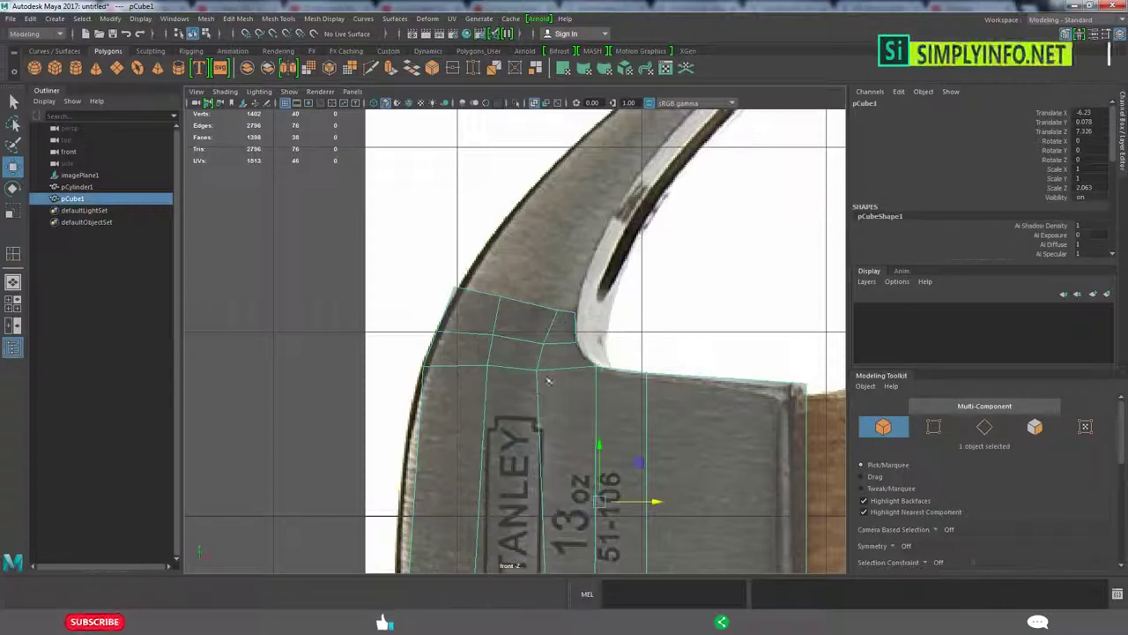
{"action": "middle_click_drag", "start_coordinate": [528, 313], "coordinate": [542, 340], "text": "alt"}
{"action": "right_click", "coordinate": [542, 340]}
{"action": "left_click", "coordinate": [542, 316]}
{"action": "left_click_drag", "start_coordinate": [608, 351], "coordinate": [411, 344]}
{"action": "right_click", "coordinate": [543, 305], "text": "shift"}
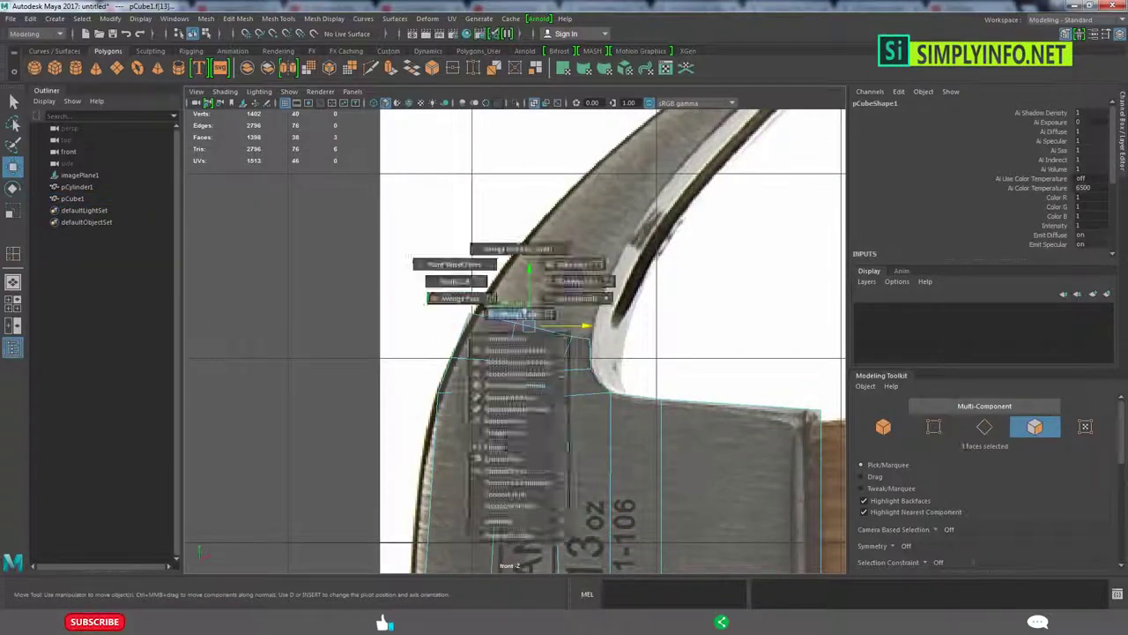
{"action": "left_click", "coordinate": [569, 283]}
{"action": "left_click_drag", "start_coordinate": [591, 256], "coordinate": [595, 295]}
- Move the inner vertices onto the claw's inner curve
{"action": "right_click_drag", "start_coordinate": [550, 302], "coordinate": [597, 298]}
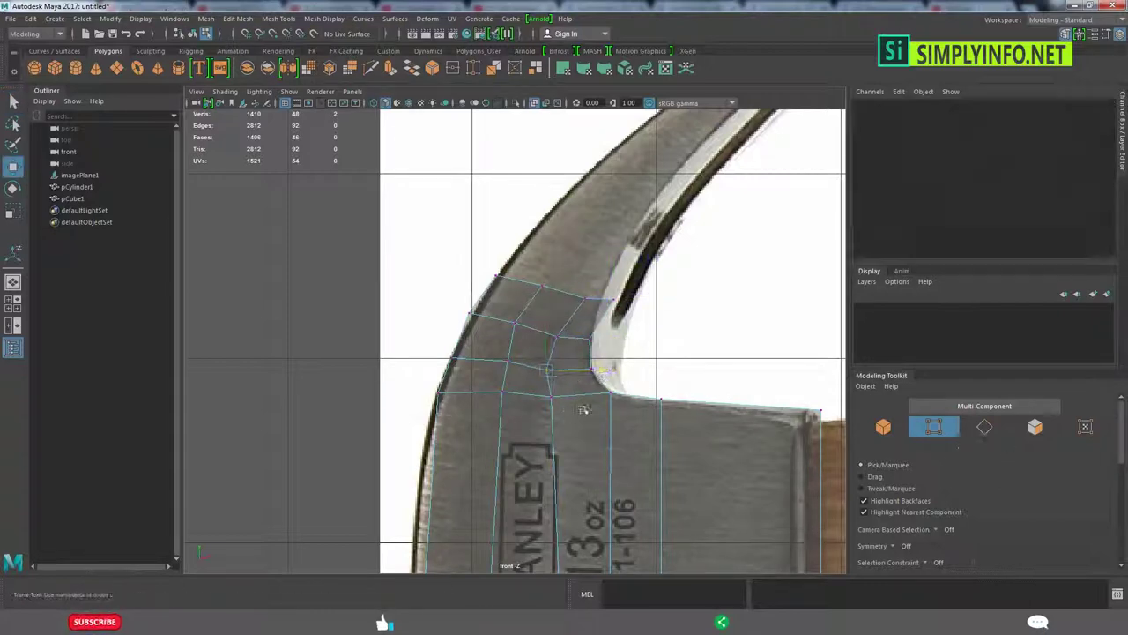
{"action": "left_click_drag", "start_coordinate": [599, 374], "coordinate": [589, 363]}
{"action": "left_click", "coordinate": [606, 302]}
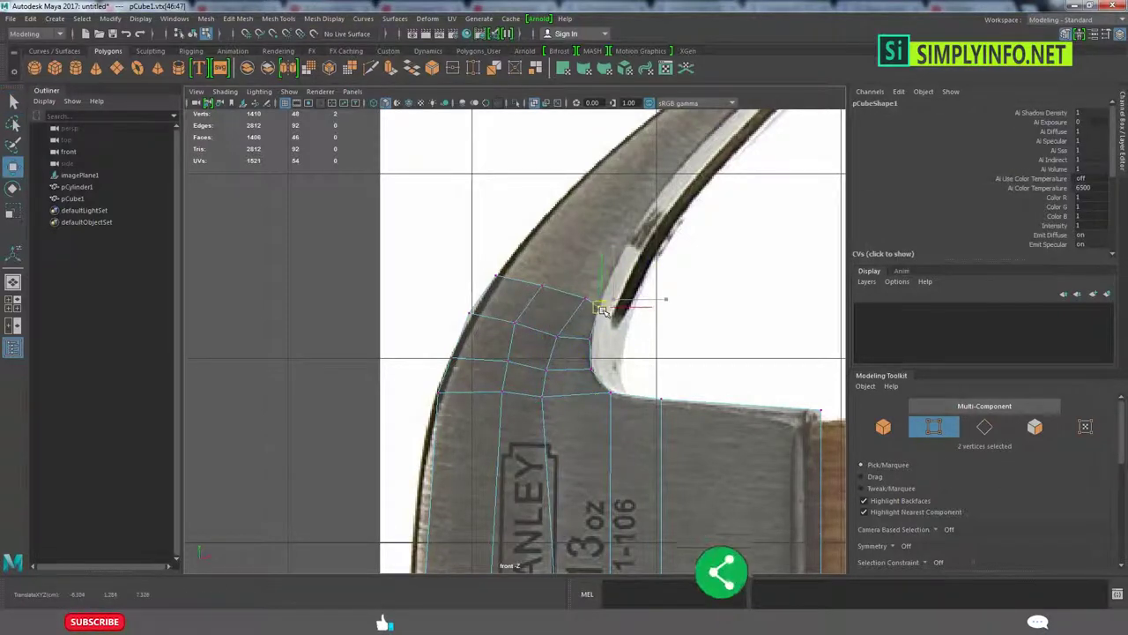
{"action": "left_click_drag", "start_coordinate": [603, 311], "coordinate": [588, 300]}
- Select edges on the hammer head and scale the new loops inward in depth
{"action": "key", "text": "space"}
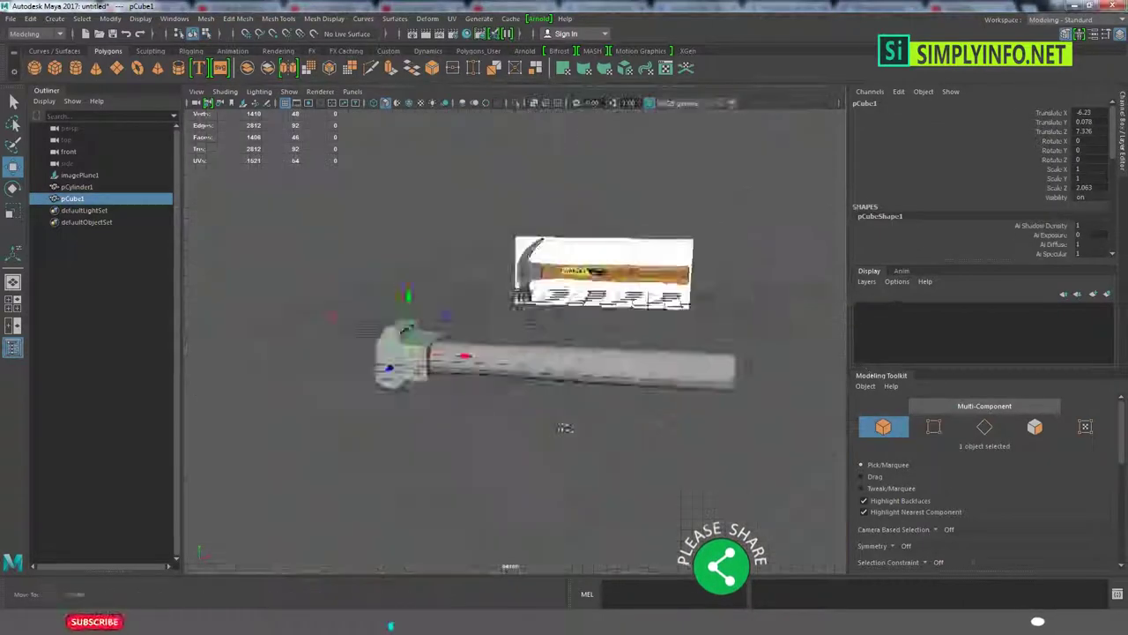
{"action": "left_click_drag", "start_coordinate": [529, 352], "coordinate": [423, 335], "text": "alt"}
{"action": "right_click_drag", "start_coordinate": [388, 317], "coordinate": [311, 305]}
{"action": "left_click_drag", "start_coordinate": [311, 305], "coordinate": [461, 446], "text": "alt"}
{"action": "key", "text": "space"}
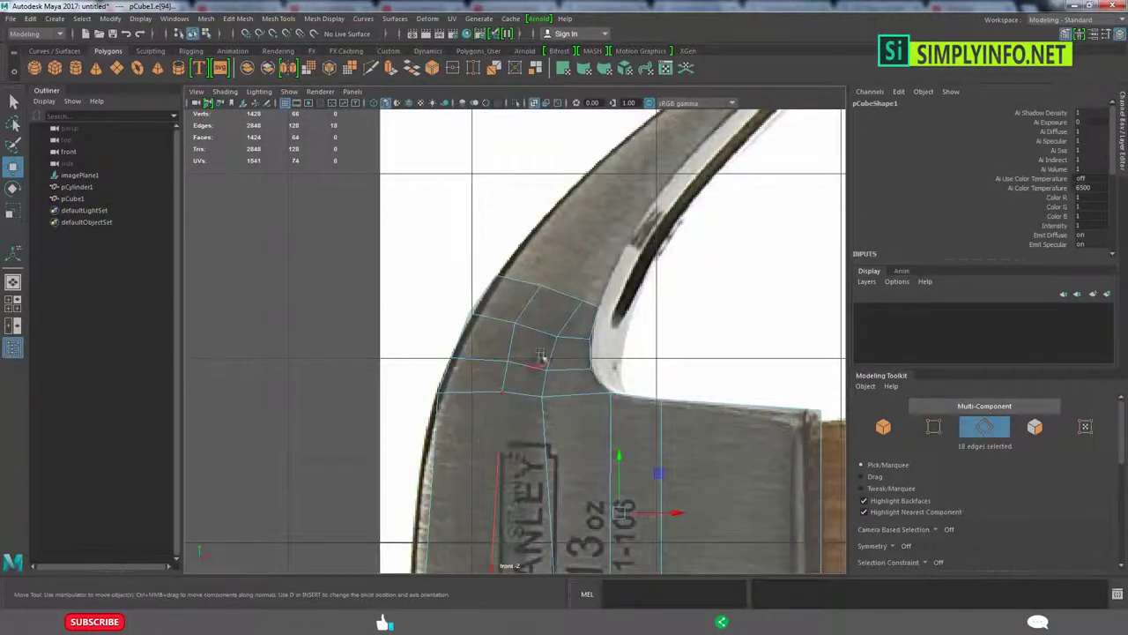
{"action": "middle_click_drag", "start_coordinate": [542, 454], "coordinate": [603, 439], "text": "alt"}
{"action": "key", "text": "r"}
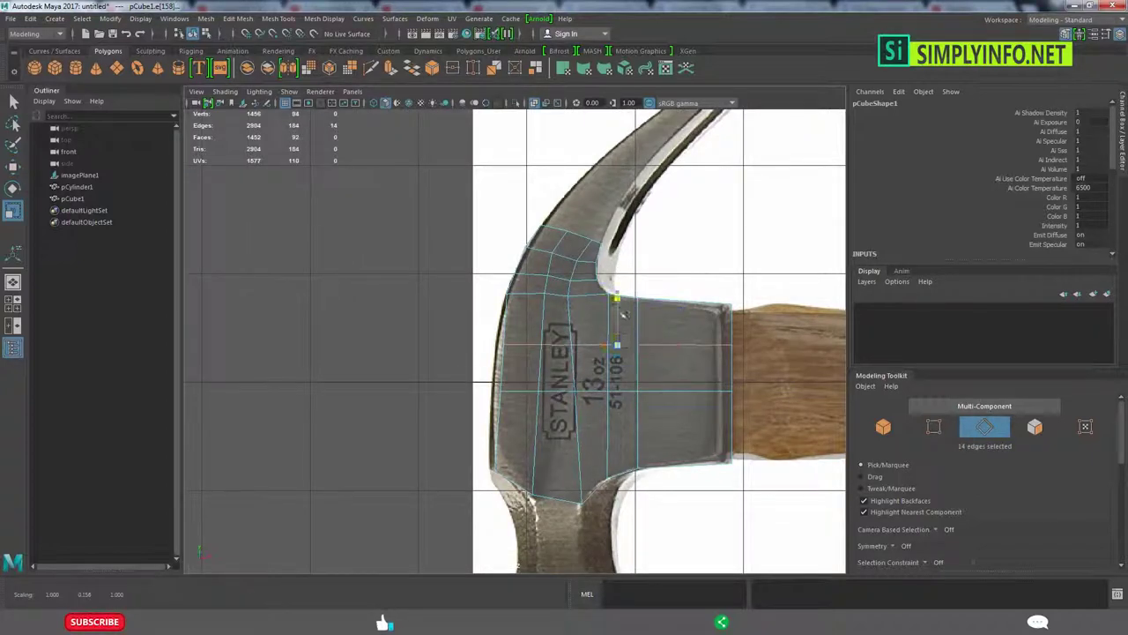
- Move three vertices on the head's edge to match the reference outline
{"action": "right_click_drag", "start_coordinate": [621, 394], "coordinate": [617, 256]}
{"action": "left_click_drag", "start_coordinate": [489, 278], "coordinate": [508, 375]}
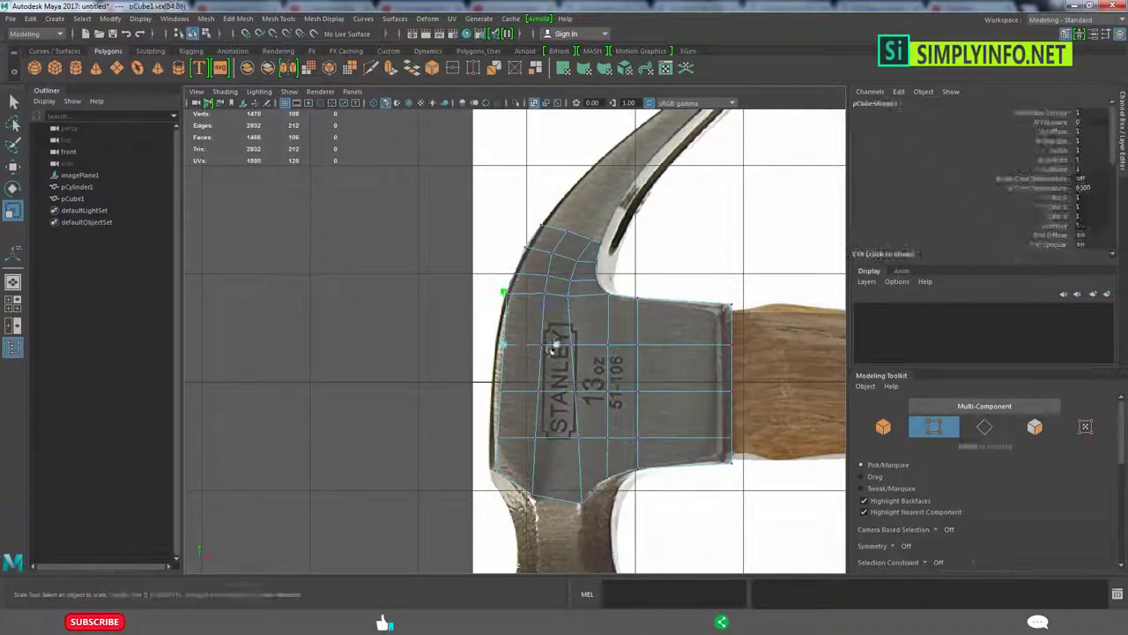
{"action": "key", "text": "w"}
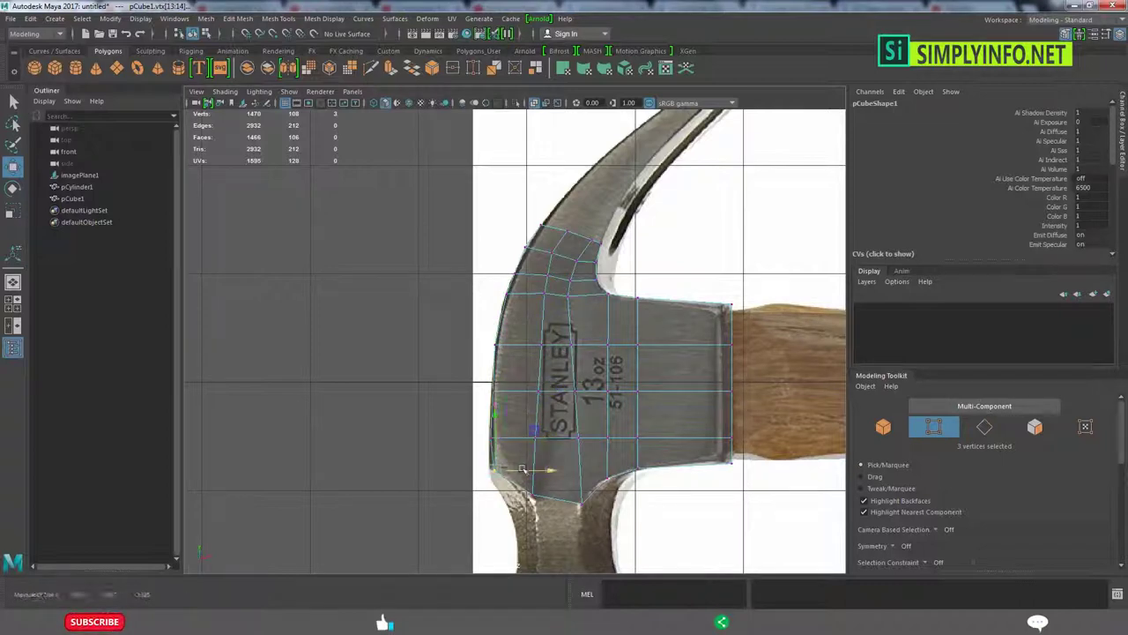
{"action": "key", "text": "F8"}
{"action": "middle_click_drag", "start_coordinate": [629, 319], "coordinate": [637, 394], "text": "alt"}
- Select the full edge loop around the head block and check it in perspective
{"action": "key", "text": "space"}
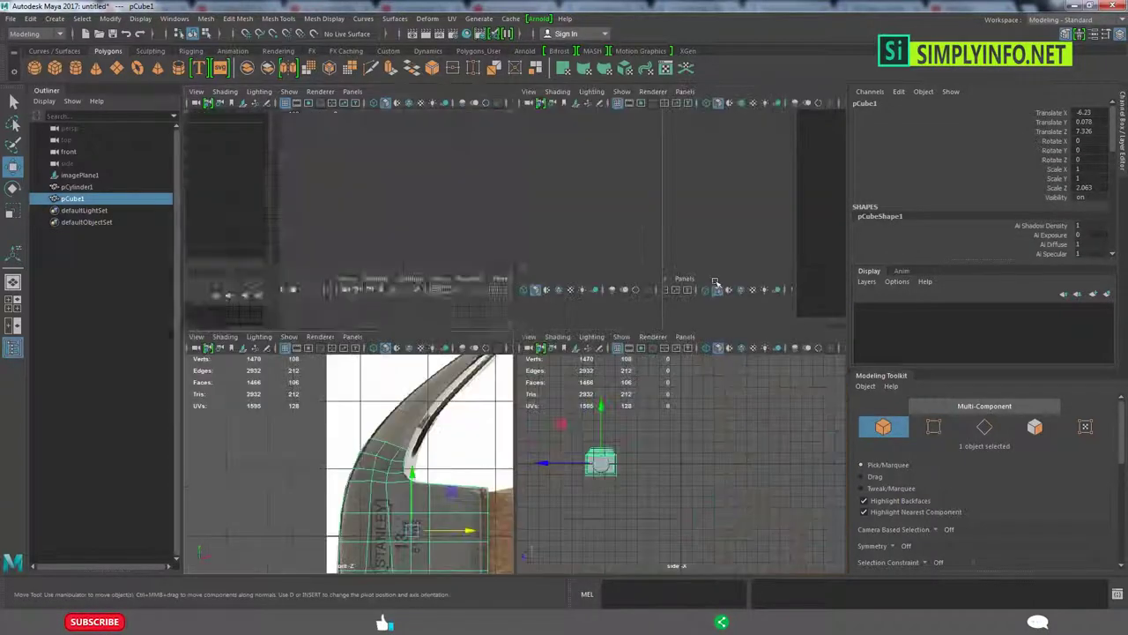
{"action": "key", "text": "space"}
{"action": "left_click", "coordinate": [500, 275]}
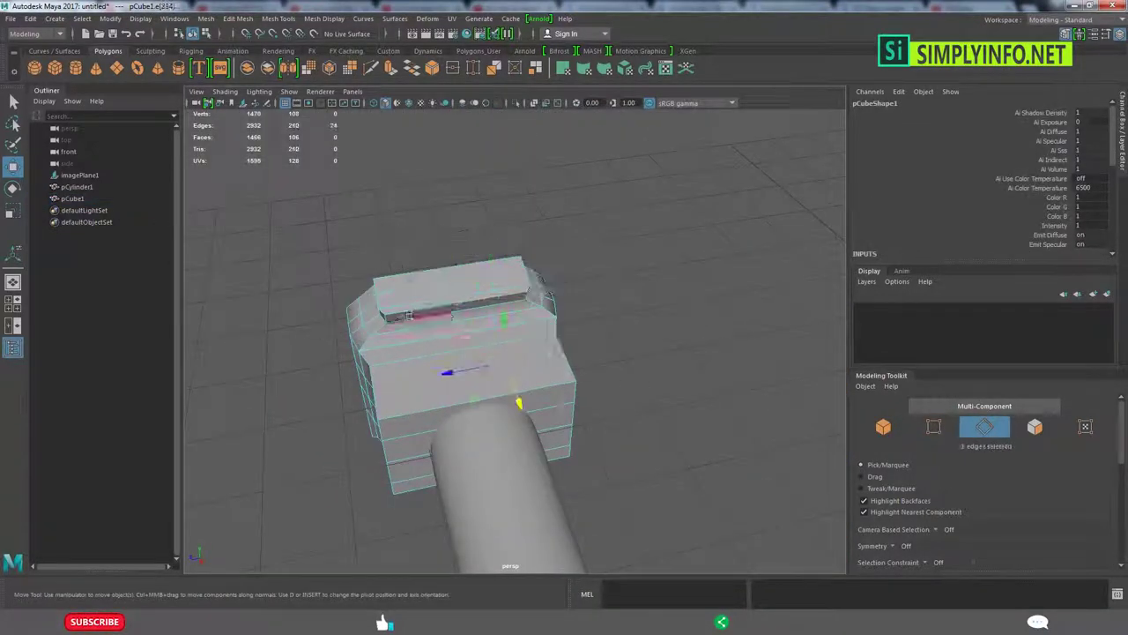
{"action": "double_click", "coordinate": [500, 275]}
{"action": "left_click_drag", "start_coordinate": [500, 275], "coordinate": [745, 399], "text": "alt"}
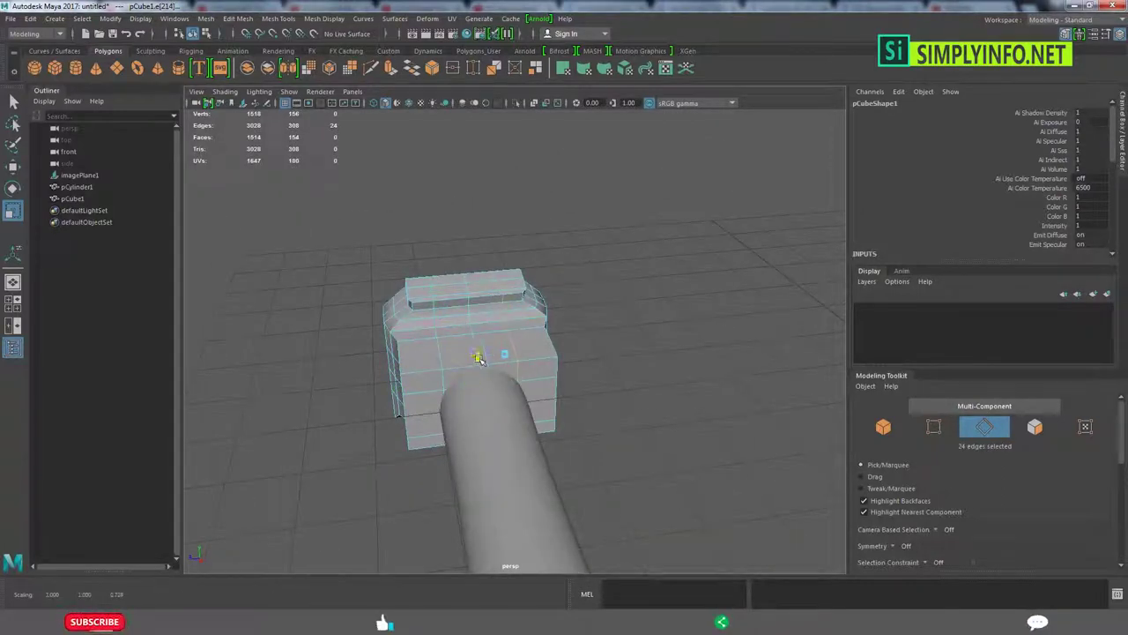
{"action": "right_click_drag", "start_coordinate": [466, 342], "coordinate": [506, 295]}
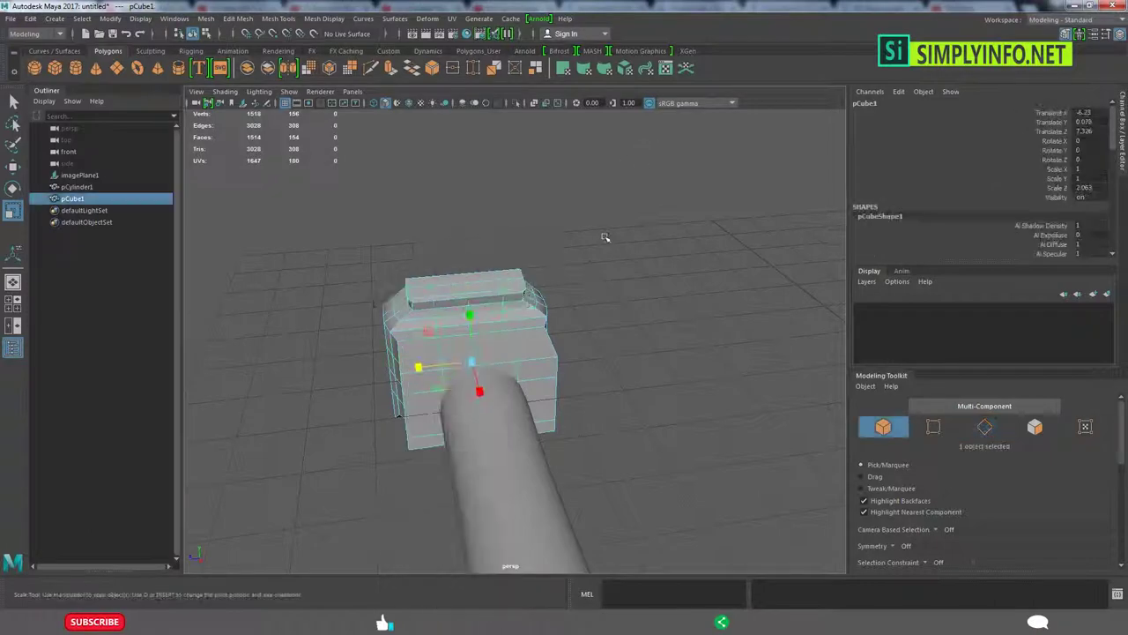
{"action": "left_click_drag", "start_coordinate": [604, 235], "coordinate": [464, 409], "text": "alt"}
{"action": "key", "text": "space"}
{"action": "key", "text": "space"}
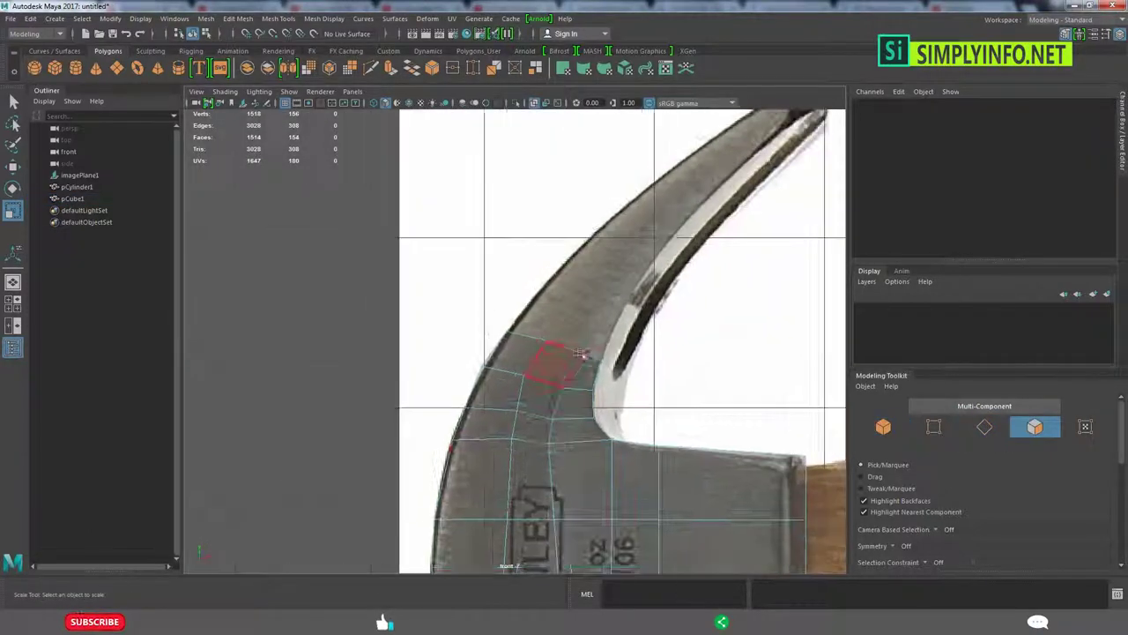
- Extrude the claw faces upward and fit the top vertices to the claw curve
{"action": "right_click_drag", "start_coordinate": [549, 359], "coordinate": [551, 388]}
{"action": "key", "text": "w"}
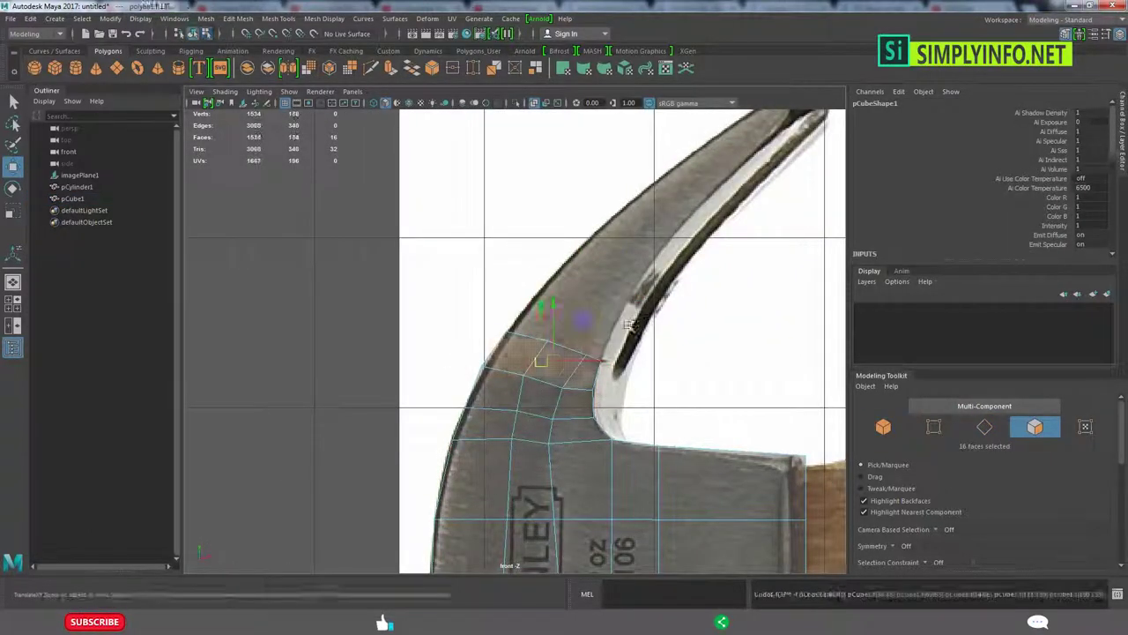
{"action": "left_click_drag", "start_coordinate": [612, 441], "coordinate": [659, 522], "text": "shift"}
{"action": "key", "text": "ctrl+e"}
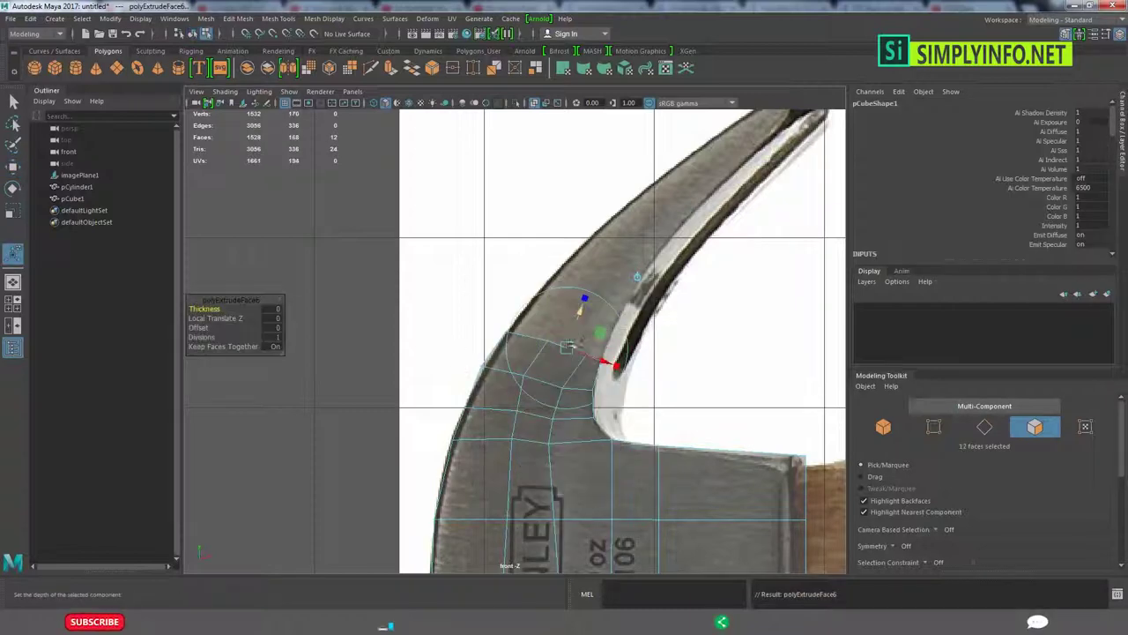
{"action": "left_click_drag", "start_coordinate": [532, 353], "coordinate": [564, 273]}
{"action": "key", "text": "q"}
{"action": "right_click_drag", "start_coordinate": [516, 264], "coordinate": [515, 238]}
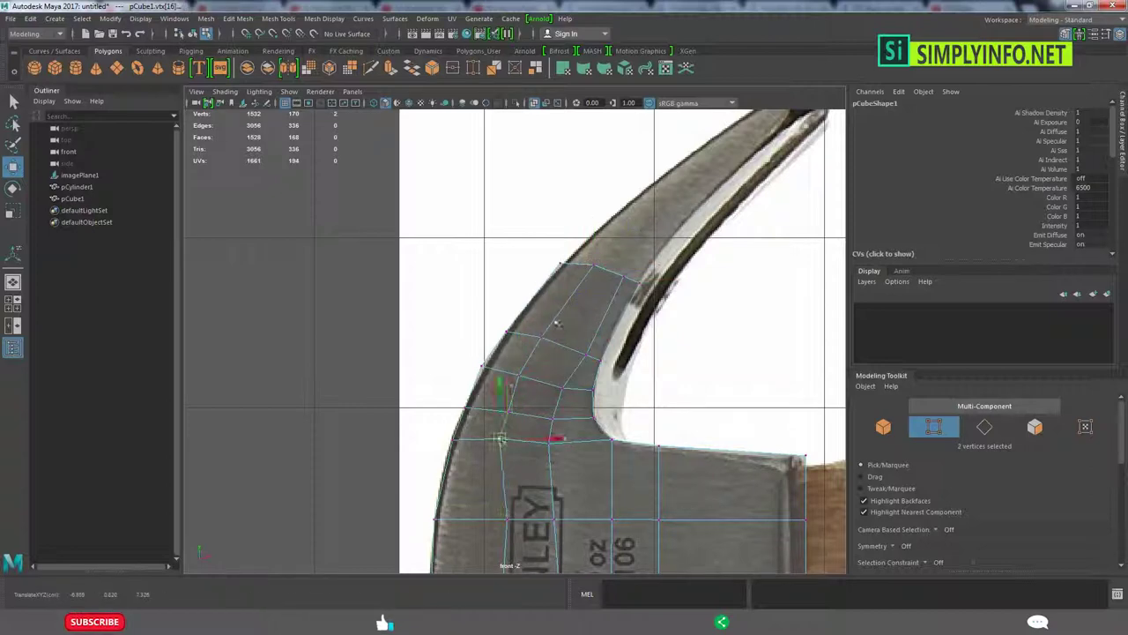
{"action": "left_click_drag", "start_coordinate": [557, 324], "coordinate": [595, 266]}
{"action": "mouse_move", "coordinate": [623, 313]}
{"action": "right_mouse_down"}
{"action": "mouse_move", "coordinate": [548, 268]}
{"action": "mouse_move", "coordinate": [542, 337]}
{"action": "right_mouse_up"}
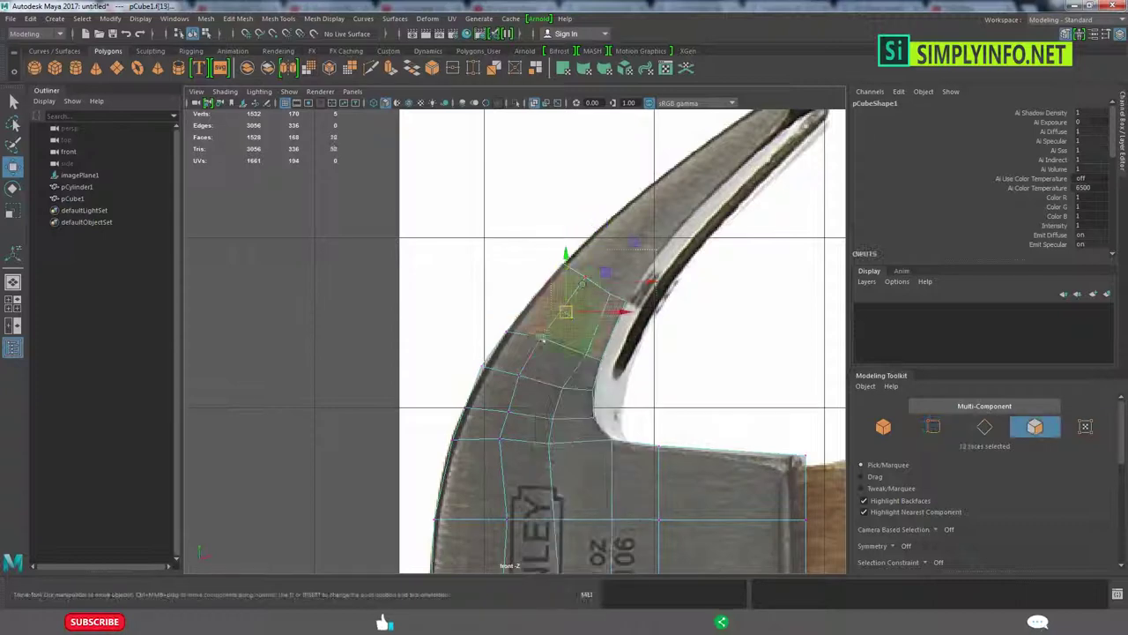
- Extrude a second claw segment further up and scale its end vertices
{"action": "key", "text": "ctrl+e"}
{"action": "left_click_drag", "start_coordinate": [594, 282], "coordinate": [608, 264]}
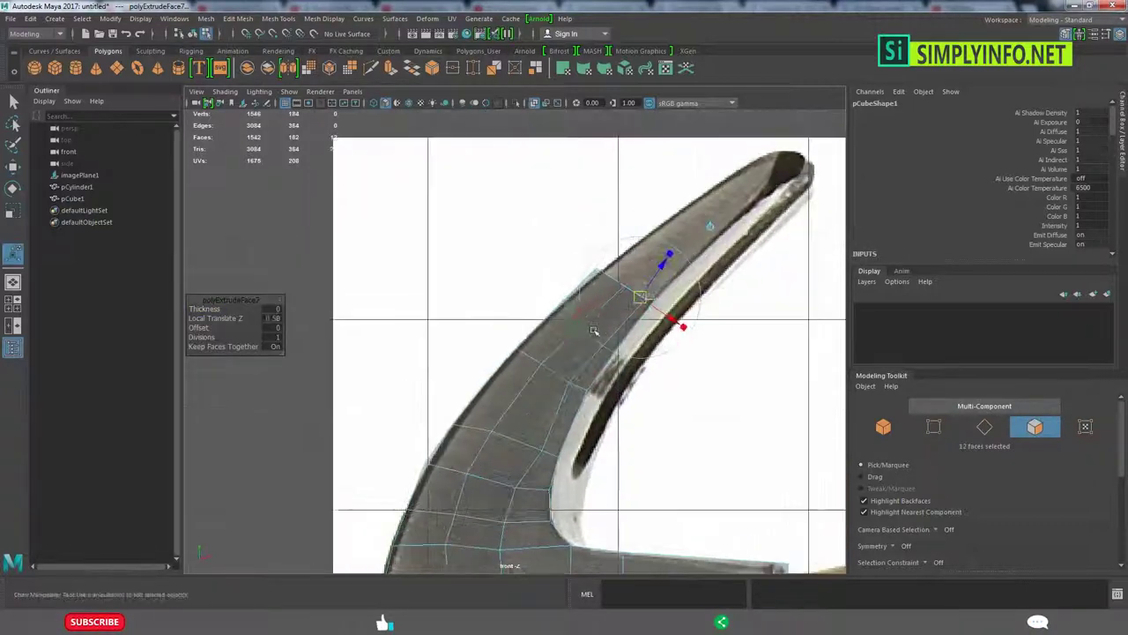
{"action": "scroll", "coordinate": [599, 282], "scroll_direction": "up", "scroll_amount": 3}
{"action": "scroll", "coordinate": [536, 239], "scroll_direction": "down", "scroll_amount": 3}
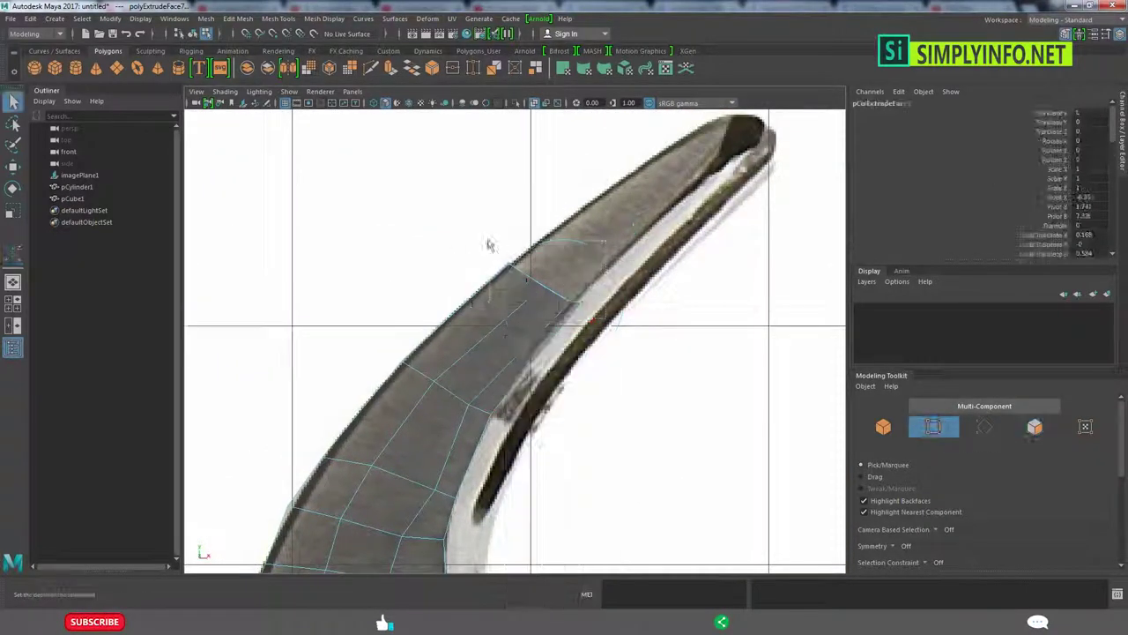
{"action": "right_click_drag", "start_coordinate": [486, 244], "coordinate": [617, 296]}
{"action": "key", "text": "r"}
{"action": "double_click", "coordinate": [13, 210]}
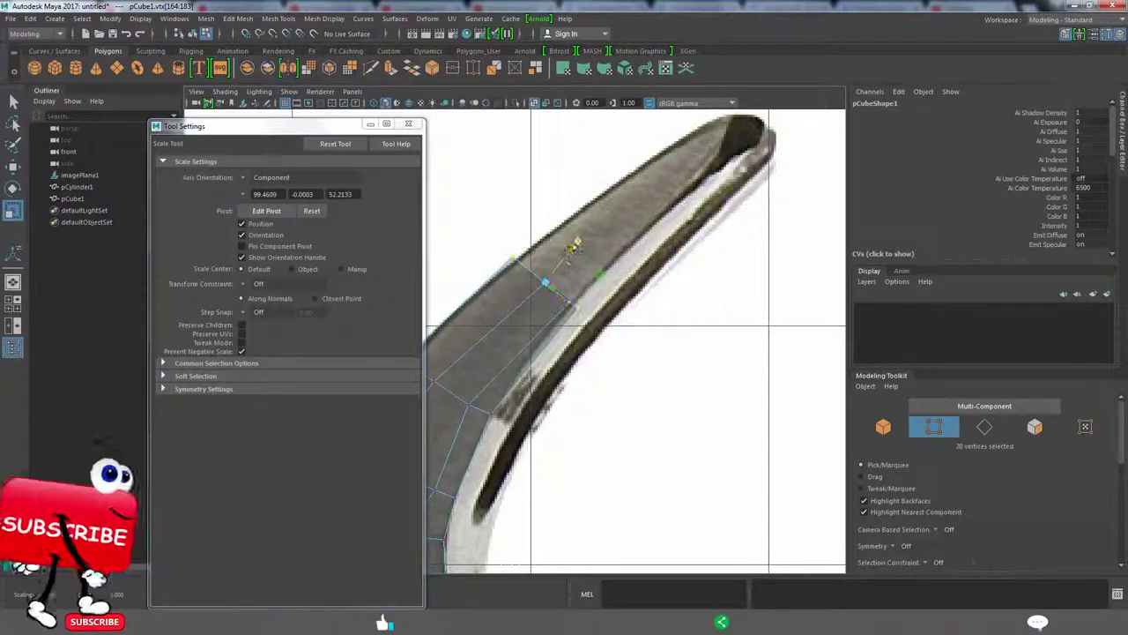
- Extrude the claw's end faces and taper them into the tip
{"action": "key", "text": "ctrl+F11"}
{"action": "key", "text": "ctrl+e"}
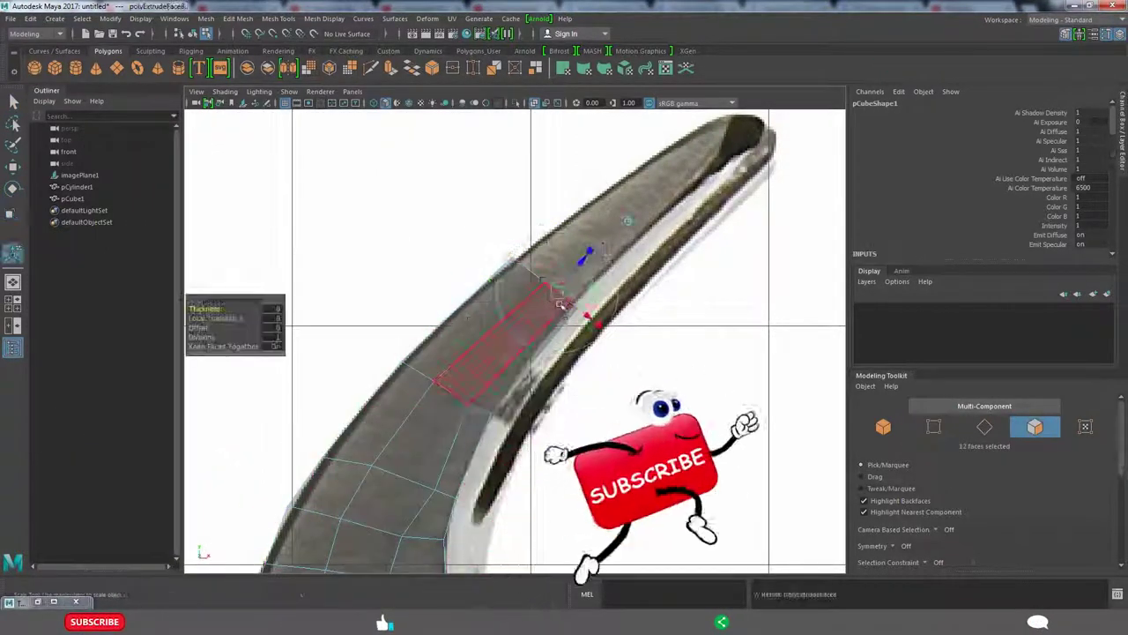
{"action": "key", "text": "F8"}
{"action": "key", "text": "r"}
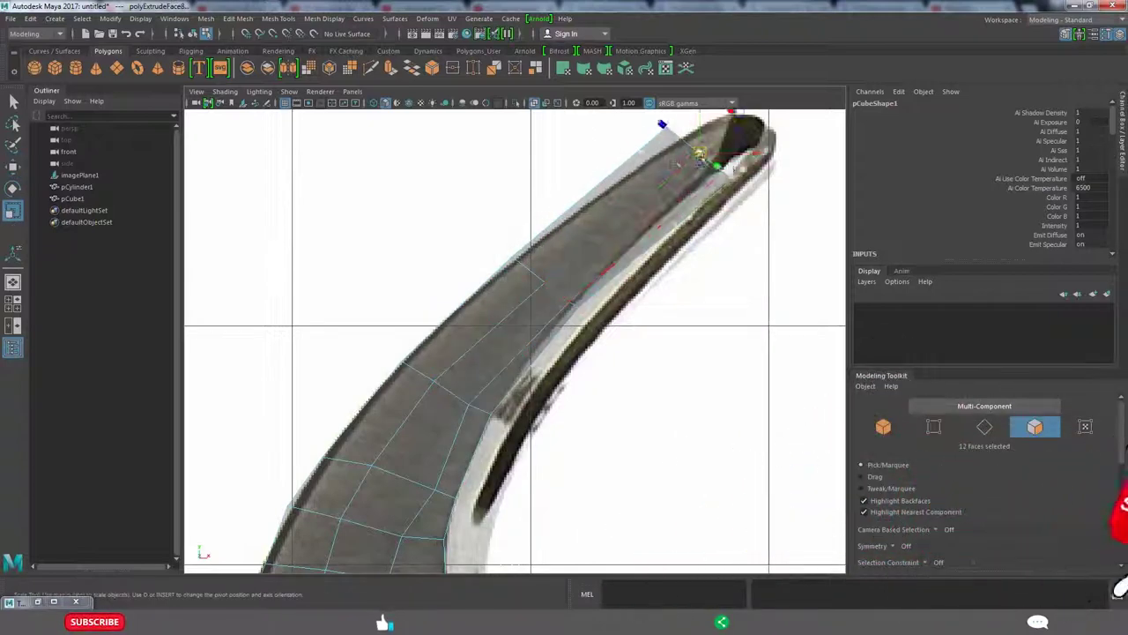
{"action": "middle_click_drag", "start_coordinate": [629, 155], "coordinate": [549, 219], "text": "alt"}
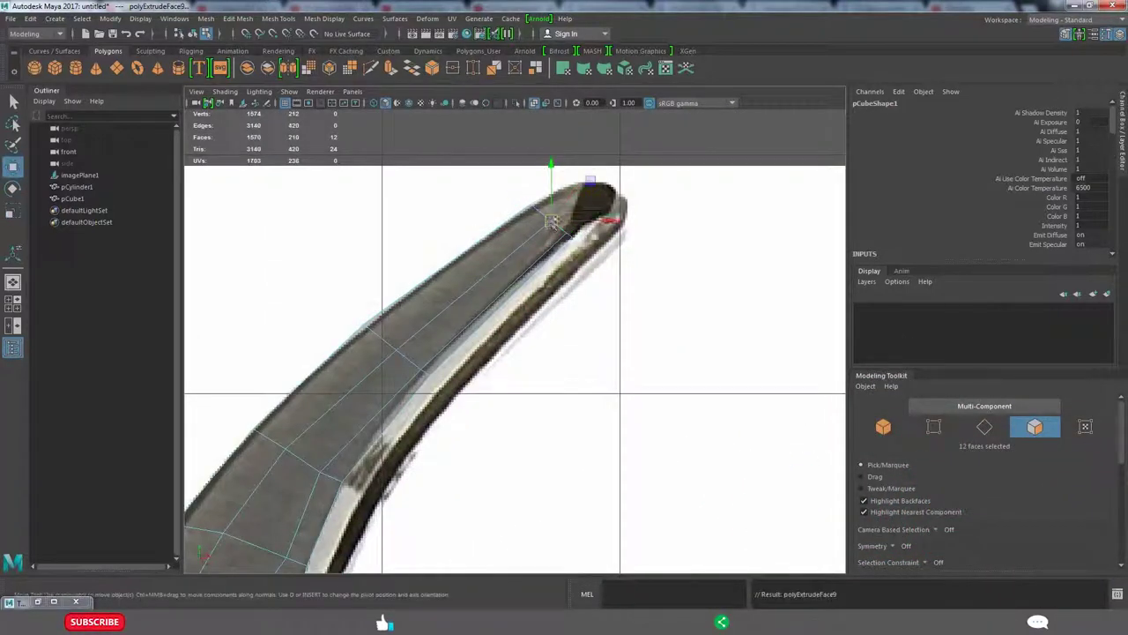
{"action": "left_click_drag", "start_coordinate": [551, 221], "coordinate": [615, 201]}
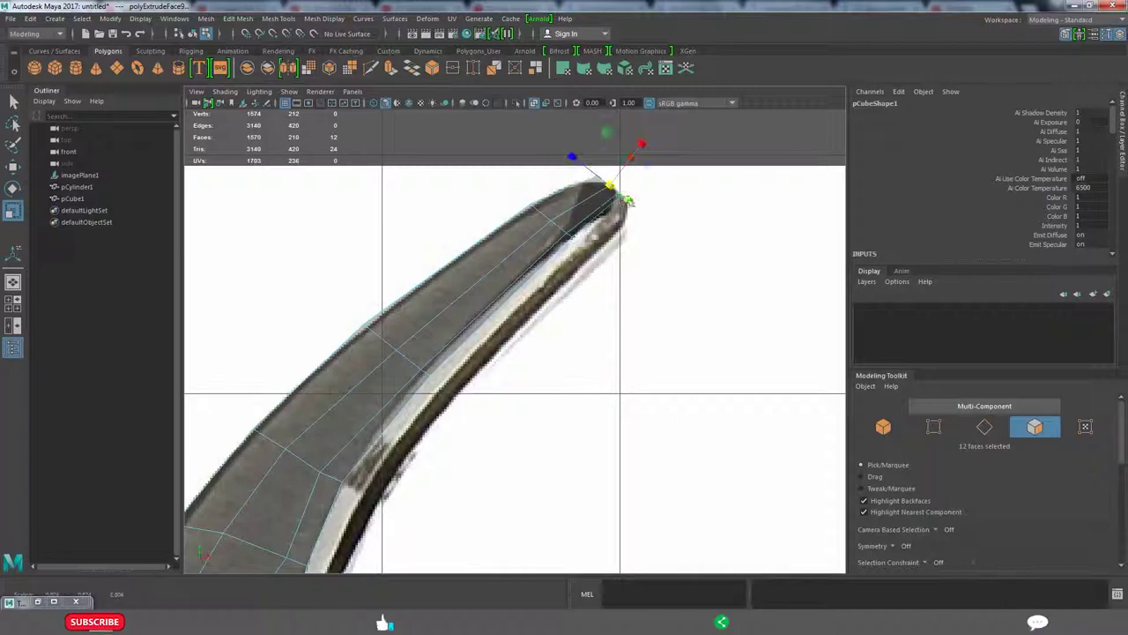
- Add edge loops near the claw tip and along the claw's lower curve
{"action": "right_click_drag", "start_coordinate": [627, 201], "coordinate": [578, 202], "text": "shift"}
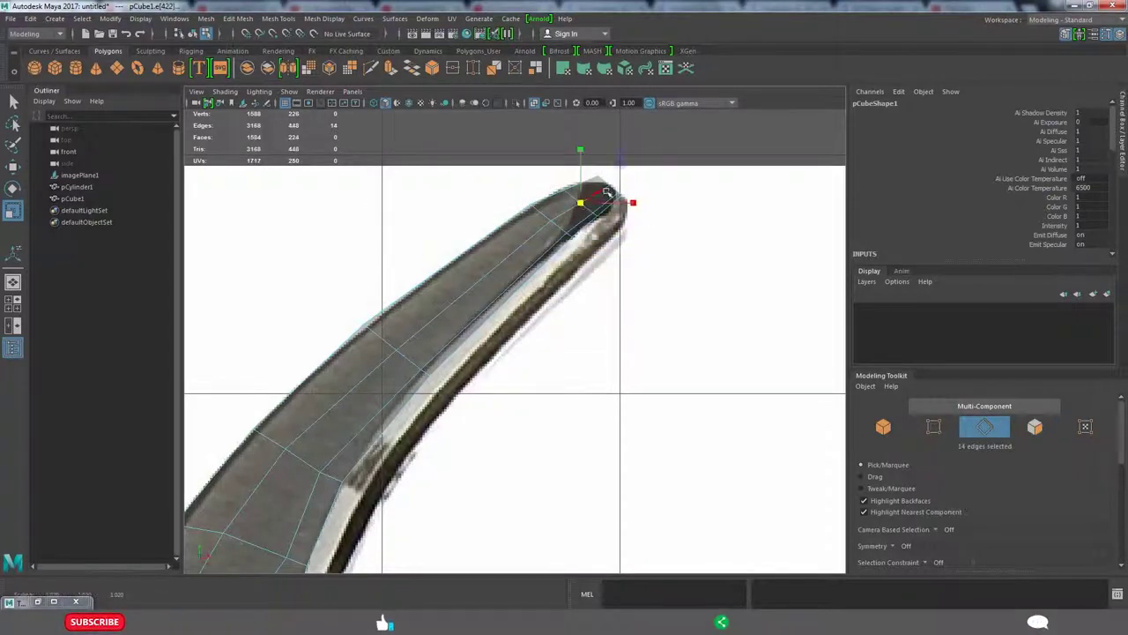
{"action": "middle_click_drag", "start_coordinate": [607, 192], "coordinate": [473, 257], "text": "alt"}
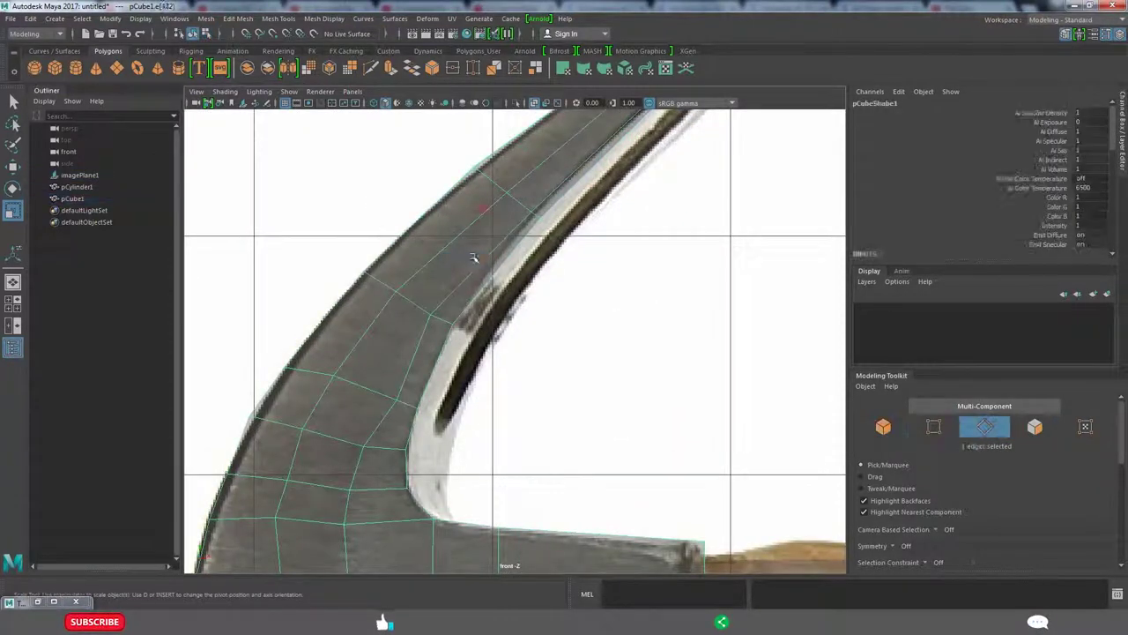
{"action": "right_click_drag", "start_coordinate": [473, 257], "coordinate": [445, 296], "text": "shift"}
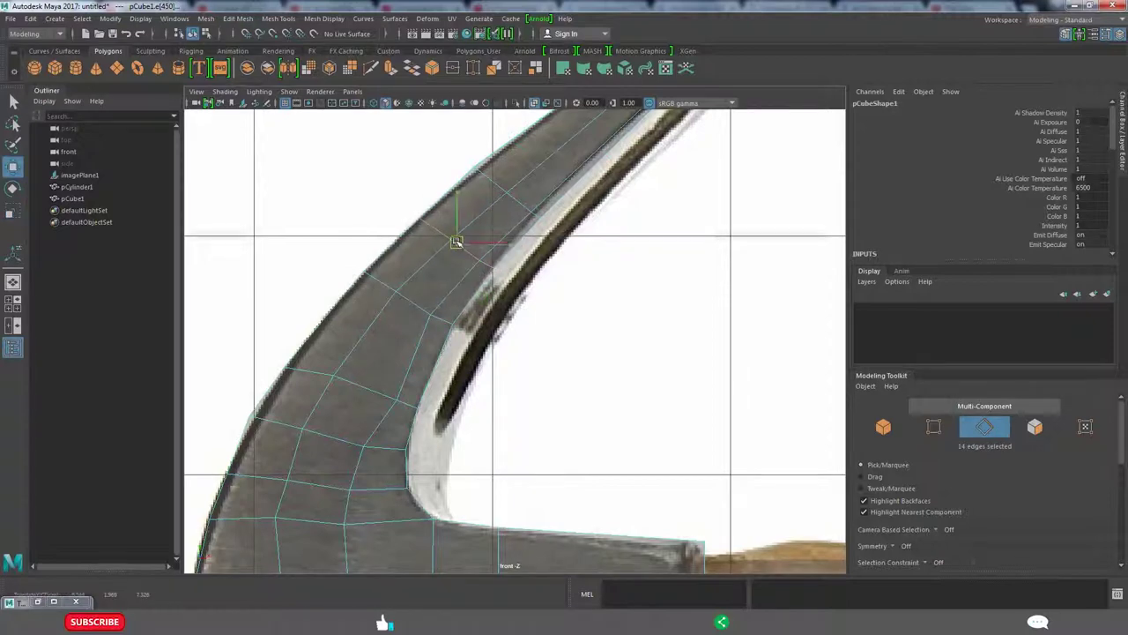
{"action": "middle_click_drag", "start_coordinate": [511, 199], "coordinate": [438, 322], "text": "alt"}
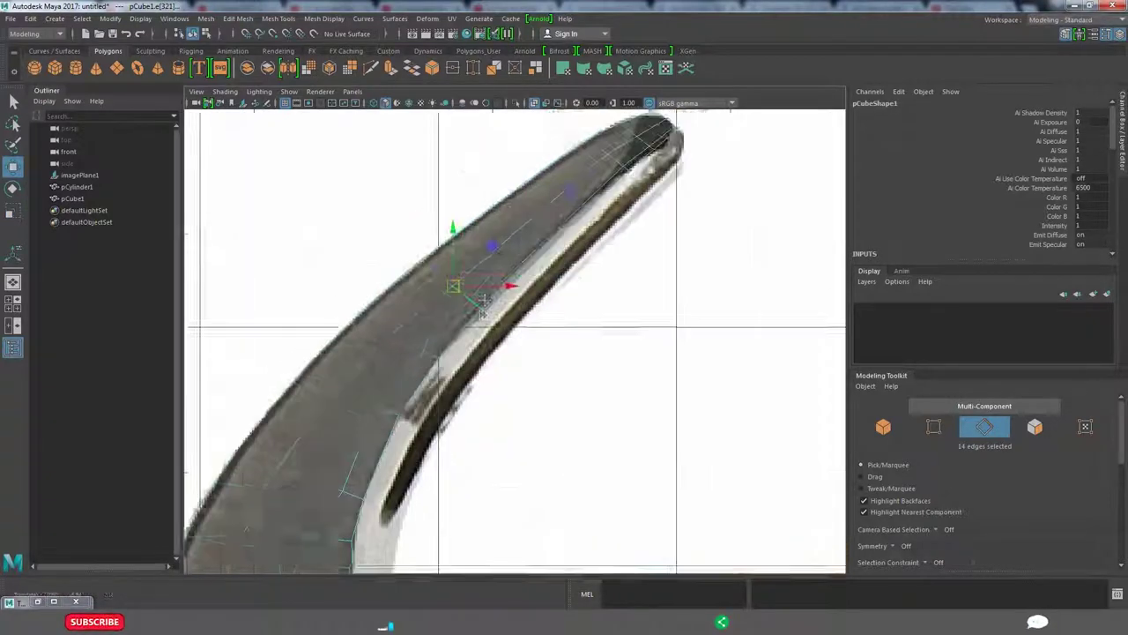
{"action": "left_click", "coordinate": [547, 223]}
{"action": "right_click_drag", "start_coordinate": [547, 222], "coordinate": [431, 312], "text": "shift"}
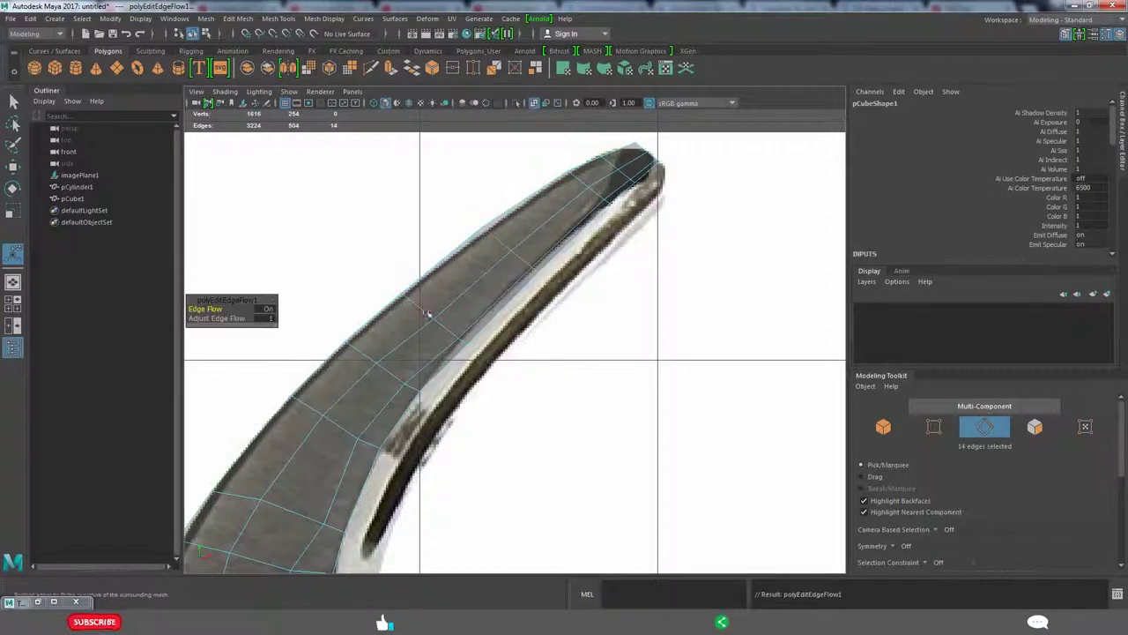
{"action": "scroll", "coordinate": [294, 505], "scroll_direction": "down", "scroll_amount": 3}
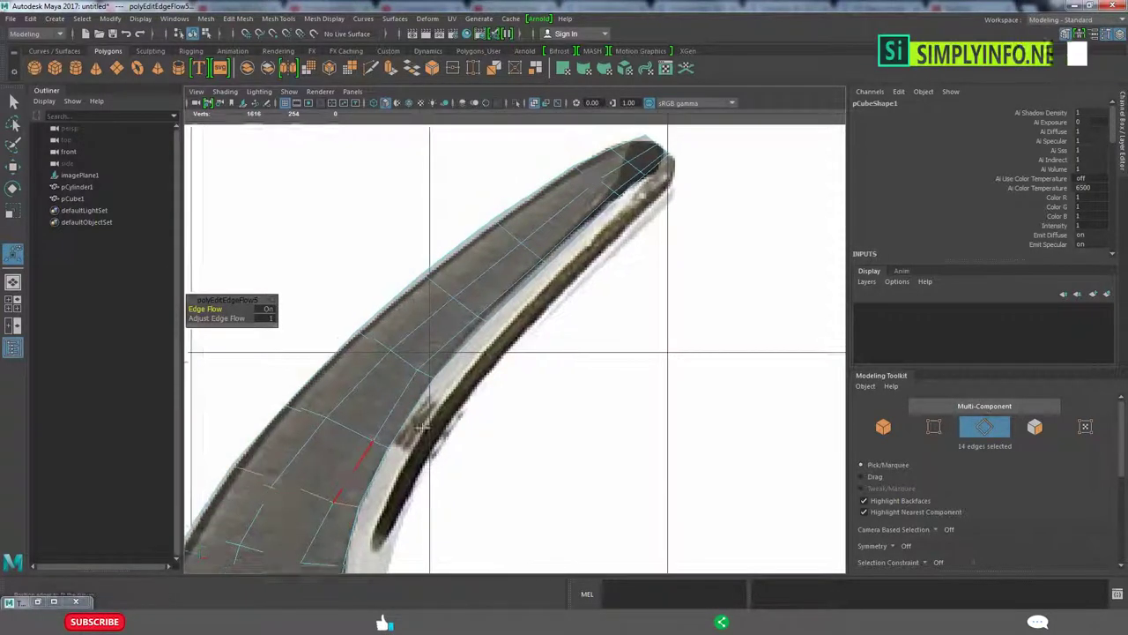
{"action": "middle_click_drag", "start_coordinate": [353, 459], "coordinate": [412, 414], "text": "alt"}
{"action": "scroll", "coordinate": [412, 414], "scroll_direction": "up", "scroll_amount": 3}
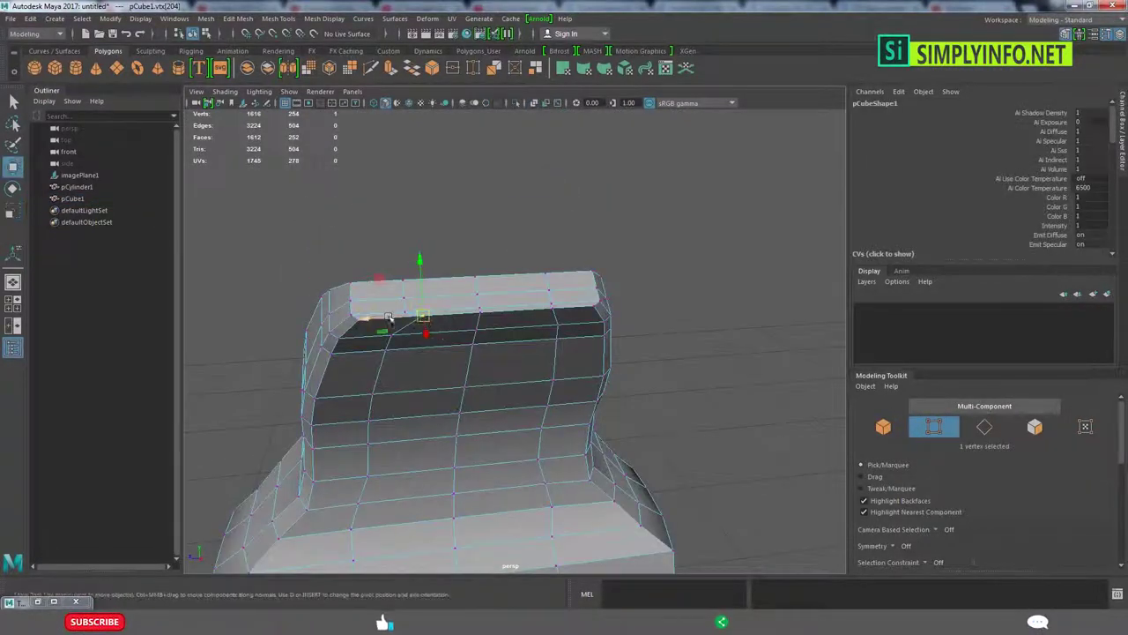
- Insert an edge loop across the claw
{"action": "left_click_drag", "start_coordinate": [372, 324], "coordinate": [470, 335], "text": "alt"}
{"action": "right_click_drag", "start_coordinate": [491, 310], "coordinate": [435, 327], "text": "shift"}
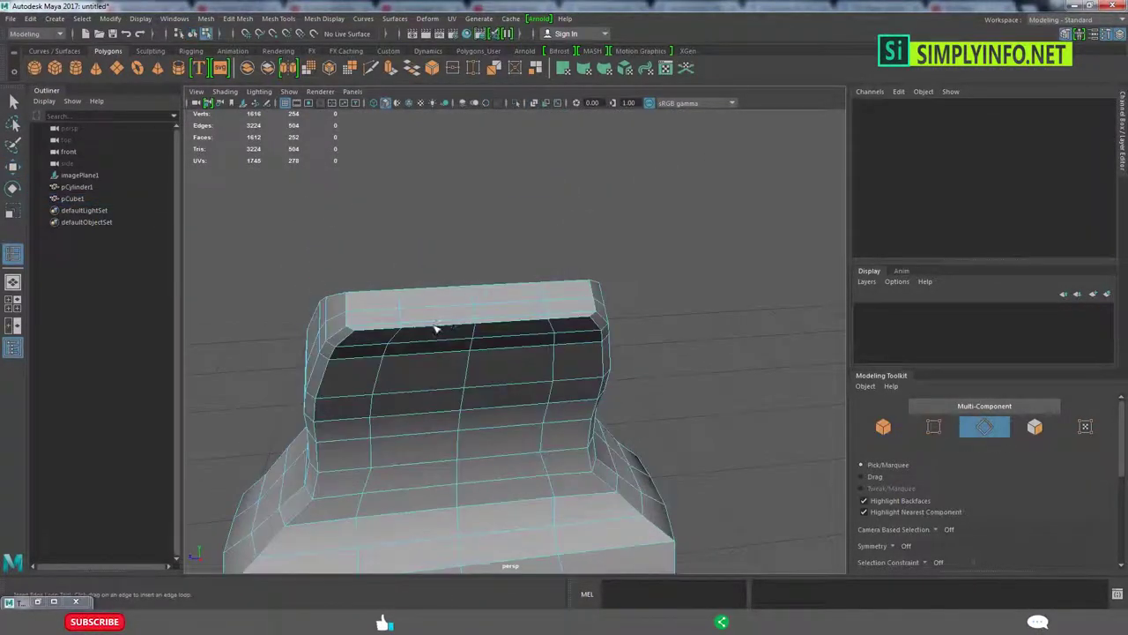
{"action": "mouse_move", "coordinate": [436, 328]}
{"action": "left_mouse_down", "text": "alt"}
{"action": "mouse_move", "coordinate": [557, 436]}
{"action": "mouse_move", "coordinate": [468, 315]}
{"action": "left_mouse_up", "text": "alt"}
{"action": "left_click", "coordinate": [476, 310]}
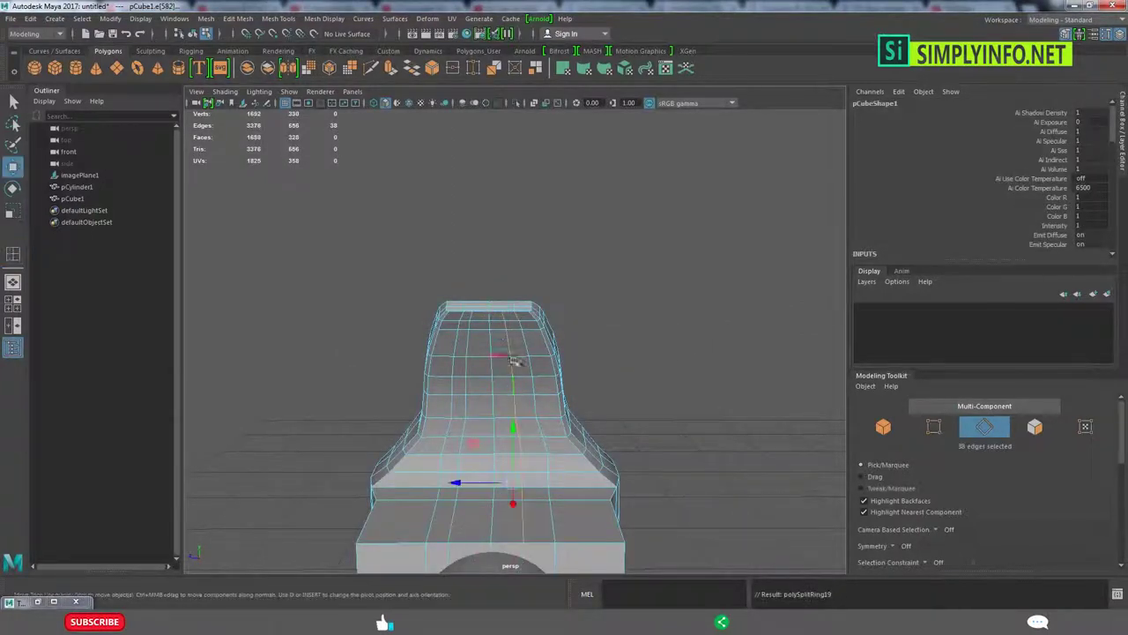
- Select the middle strip of faces running along the claw
{"action": "right_click_drag", "start_coordinate": [494, 314], "coordinate": [523, 428], "text": "shift"}
{"action": "mouse_move", "coordinate": [523, 429]}
{"action": "left_mouse_down", "text": "alt"}
{"action": "mouse_move", "coordinate": [370, 418]}
{"action": "mouse_move", "coordinate": [504, 476]}
{"action": "left_mouse_up", "text": "alt"}
{"action": "left_click", "coordinate": [503, 476]}
{"action": "key", "text": "space"}
{"action": "key", "text": "space"}
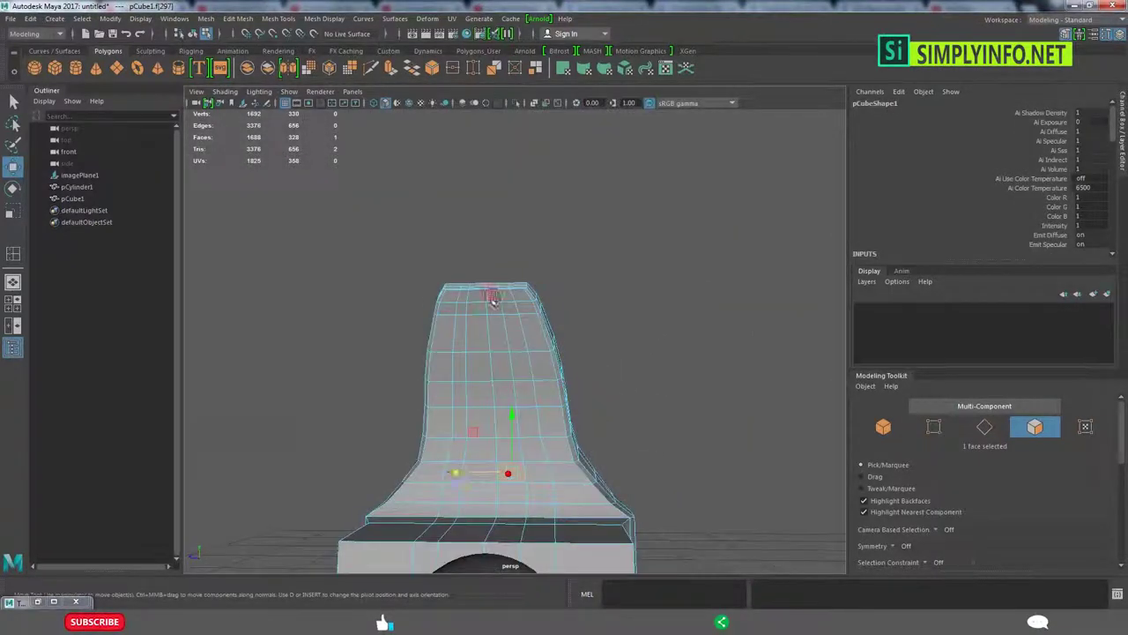
{"action": "double_click", "coordinate": [493, 300], "text": "shift"}
{"action": "key", "text": "4"}
{"action": "mouse_move", "coordinate": [494, 300]}
{"action": "left_mouse_down", "text": "alt"}
{"action": "mouse_move", "coordinate": [558, 481]}
{"action": "mouse_move", "coordinate": [547, 348]}
{"action": "left_mouse_up", "text": "alt"}
{"action": "left_click_drag", "start_coordinate": [564, 465], "coordinate": [478, 403], "text": "alt"}
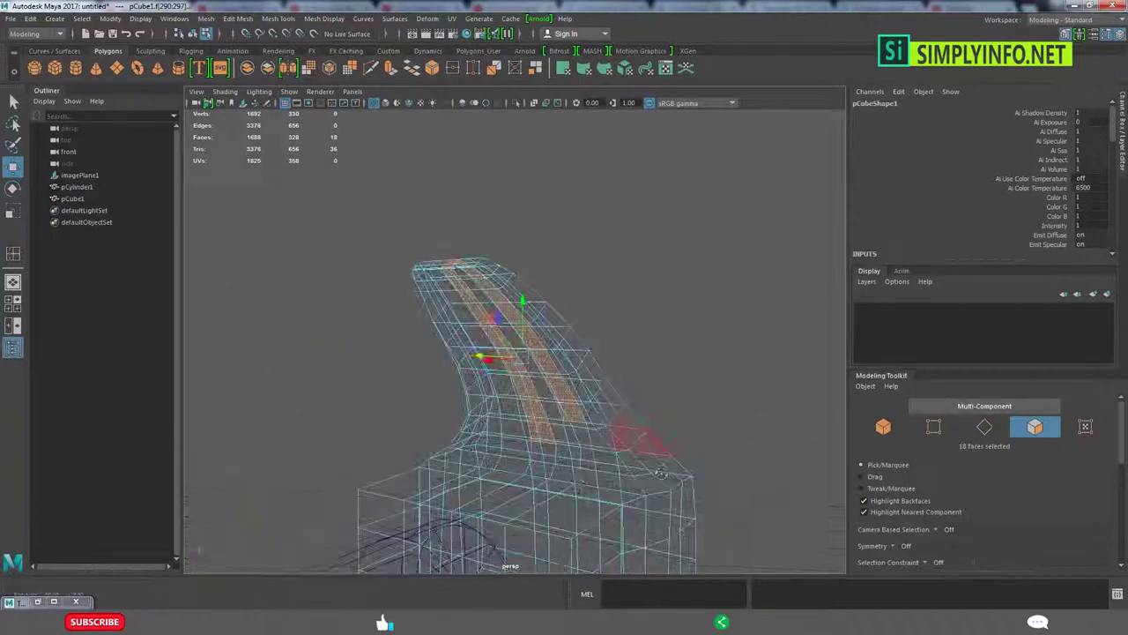
{"action": "key", "text": "5"}
{"action": "left_click", "coordinate": [480, 273], "text": "shift"}
{"action": "left_click_drag", "start_coordinate": [481, 273], "coordinate": [476, 423], "text": "alt"}
- Delete the centre strip, bridge the opposite gap edges, and fill the bottom hole
{"action": "key", "text": "Delete"}
{"action": "mouse_move", "coordinate": [476, 419]}
{"action": "right_mouse_down", "text": "shift"}
{"action": "mouse_move", "coordinate": [475, 528]}
{"action": "mouse_move", "coordinate": [450, 547]}
{"action": "right_mouse_up", "text": "shift"}
{"action": "mouse_move", "coordinate": [479, 433]}
{"action": "left_mouse_down", "text": "alt"}
{"action": "mouse_move", "coordinate": [479, 465]}
{"action": "mouse_move", "coordinate": [445, 523]}
{"action": "mouse_move", "coordinate": [438, 448]}
{"action": "left_mouse_up", "text": "alt"}
{"action": "key", "text": "g"}
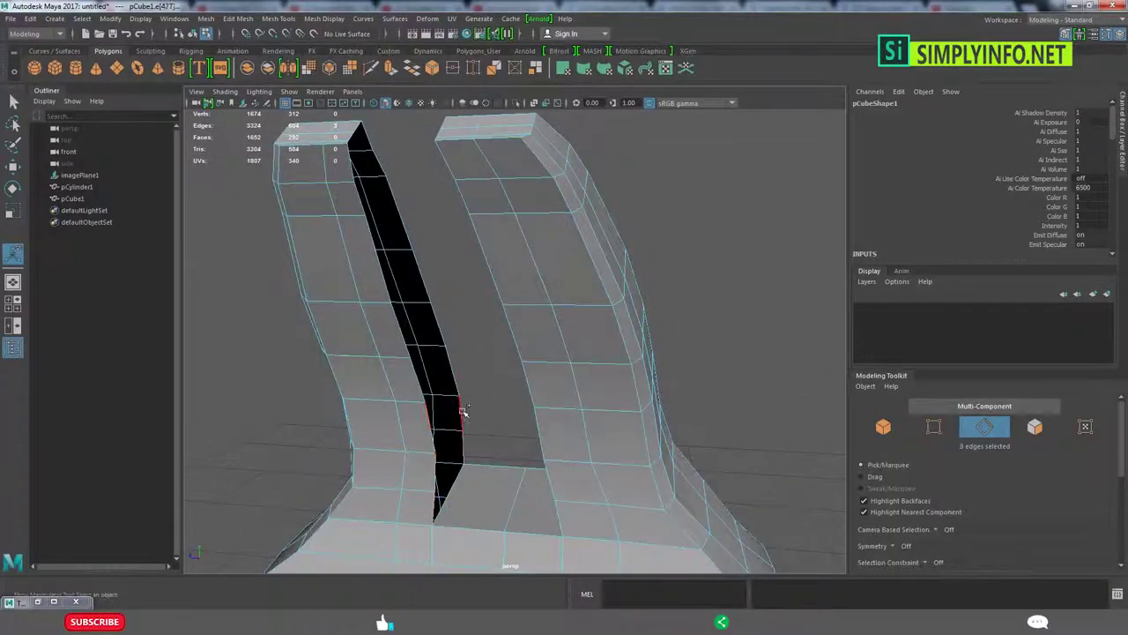
- Fill the remaining open holes on the inner sides of the claw prongs
{"action": "key", "text": "g"}
{"action": "mouse_move", "coordinate": [377, 177]}
{"action": "left_mouse_down", "text": "alt"}
{"action": "mouse_move", "coordinate": [466, 322]}
{"action": "mouse_move", "coordinate": [373, 226]}
{"action": "left_mouse_up", "text": "alt"}
{"action": "scroll", "coordinate": [434, 331], "scroll_direction": "up", "scroll_amount": 5}
{"action": "mouse_move", "coordinate": [435, 332]}
{"action": "left_mouse_down", "text": "alt"}
{"action": "mouse_move", "coordinate": [514, 373]}
{"action": "mouse_move", "coordinate": [307, 323]}
{"action": "left_mouse_up", "text": "alt"}
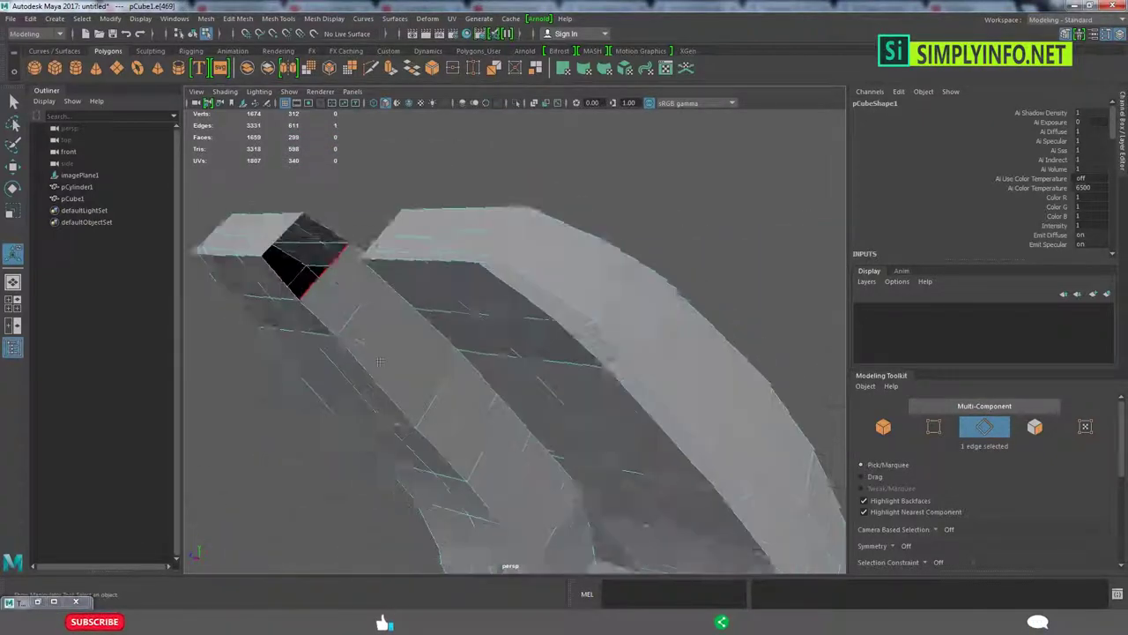
{"action": "left_click", "coordinate": [309, 333], "text": "shift"}
{"action": "right_click", "coordinate": [349, 277], "text": "shift"}
{"action": "left_click", "coordinate": [347, 307]}
- Insert an extra edge loop running along both claw prongs
{"action": "left_click_drag", "start_coordinate": [350, 277], "coordinate": [494, 335], "text": "alt"}
{"action": "scroll", "coordinate": [493, 335], "scroll_direction": "up", "scroll_amount": 3}
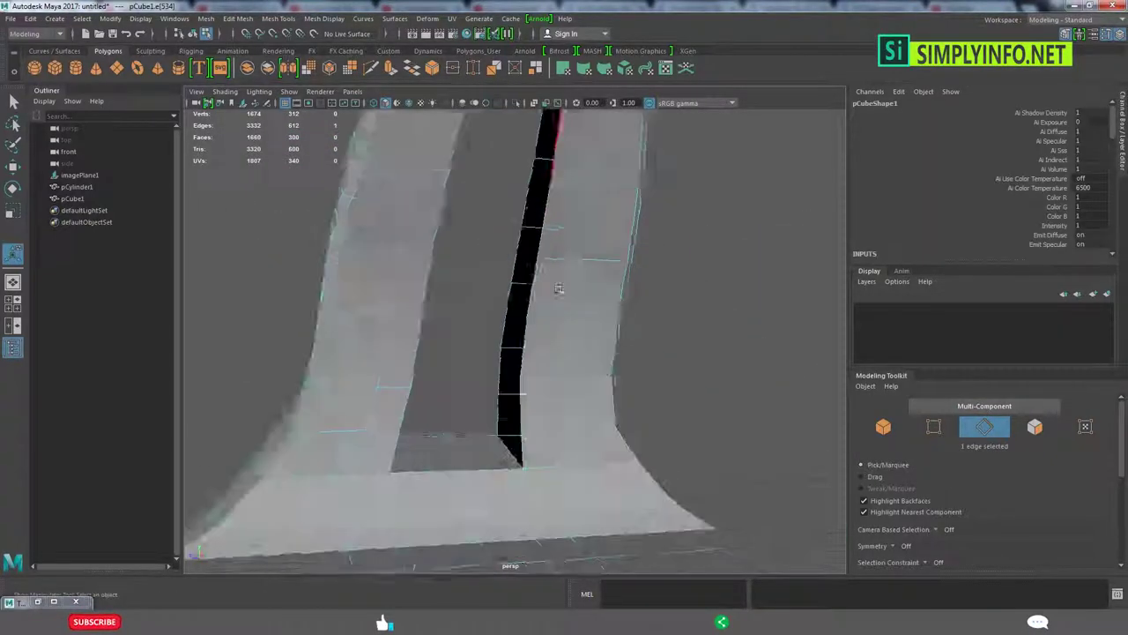
{"action": "scroll", "coordinate": [542, 238], "scroll_direction": "down", "scroll_amount": 3}
{"action": "left_click_drag", "start_coordinate": [542, 238], "coordinate": [464, 333], "text": "alt"}
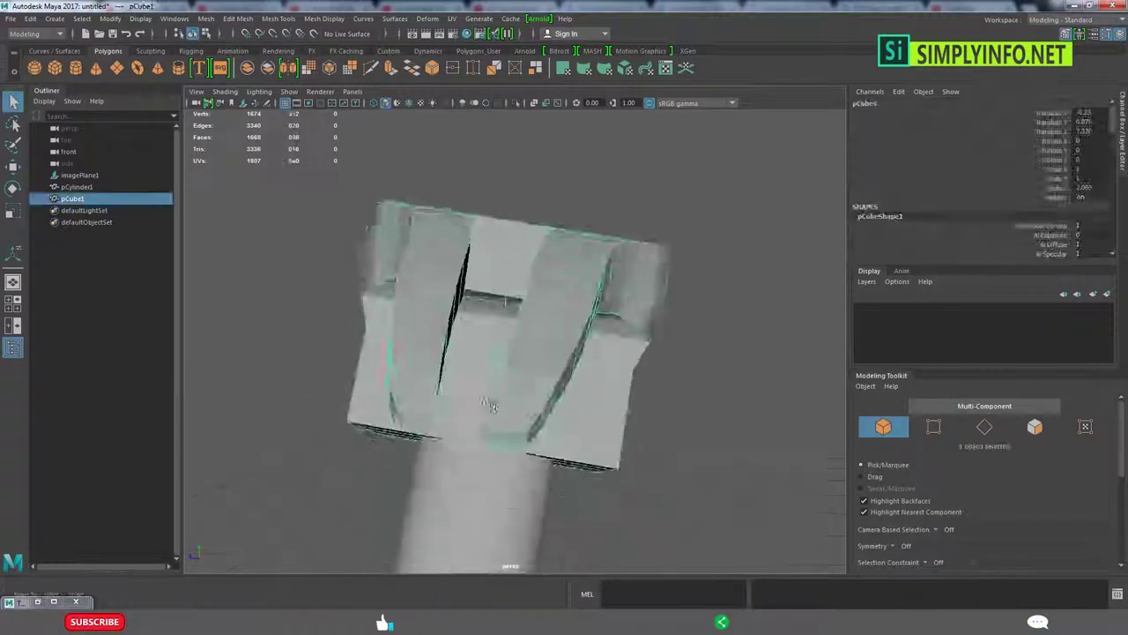
{"action": "right_click_drag", "start_coordinate": [463, 333], "coordinate": [370, 379], "text": "shift"}
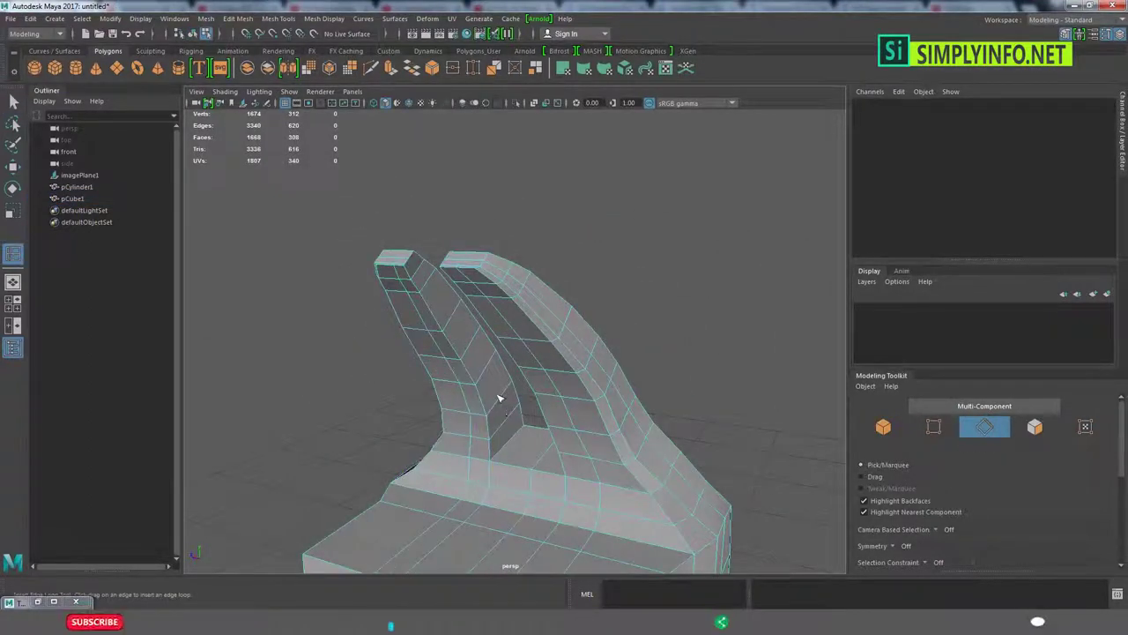
{"action": "mouse_move", "coordinate": [498, 399]}
{"action": "left_mouse_down"}
{"action": "mouse_move", "coordinate": [473, 397]}
{"action": "mouse_move", "coordinate": [464, 427]}
{"action": "left_mouse_up"}
- Select and move the corner vertices at the prong tips
{"action": "right_click_drag", "start_coordinate": [441, 322], "coordinate": [415, 299]}
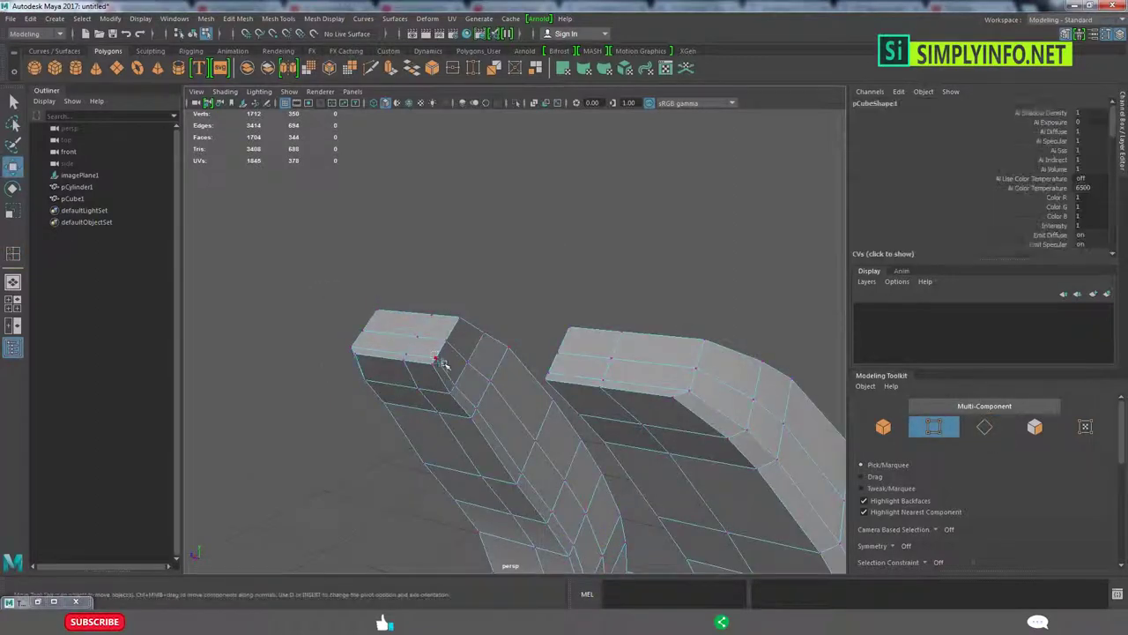
{"action": "left_click", "coordinate": [388, 331]}
{"action": "key", "text": "w"}
{"action": "mouse_move", "coordinate": [388, 353]}
{"action": "left_mouse_down", "text": "alt"}
{"action": "mouse_move", "coordinate": [430, 325]}
{"action": "mouse_move", "coordinate": [529, 322]}
{"action": "left_mouse_up", "text": "alt"}
{"action": "left_click", "coordinate": [562, 361]}
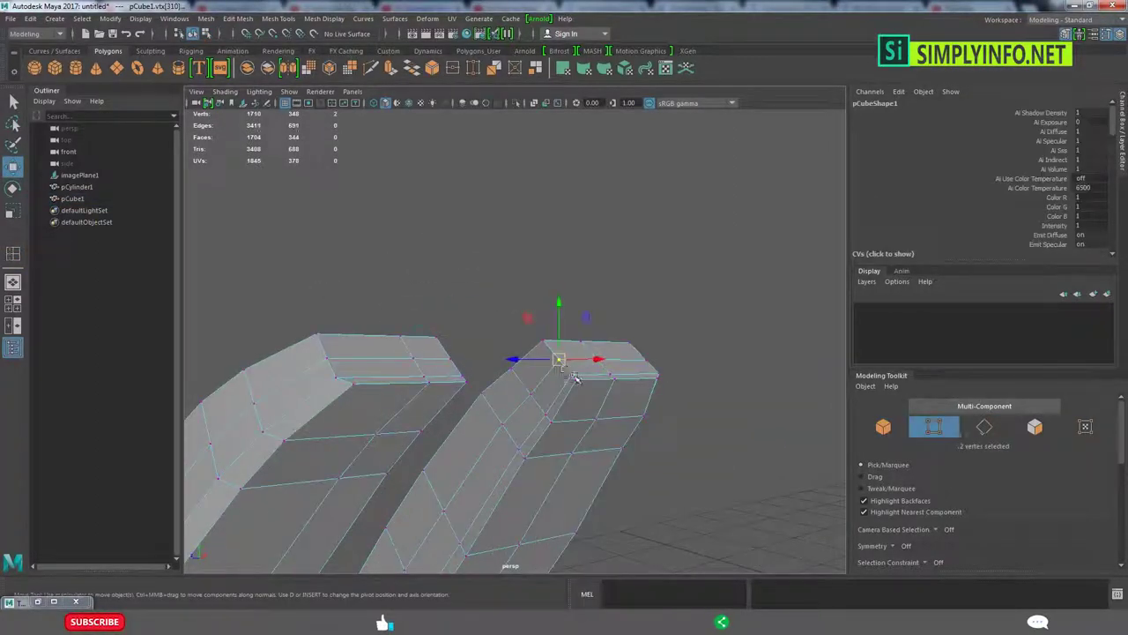
{"action": "mouse_move", "coordinate": [574, 377]}
{"action": "left_mouse_down", "text": "alt"}
{"action": "mouse_move", "coordinate": [672, 338]}
{"action": "mouse_move", "coordinate": [649, 345]}
{"action": "left_mouse_up", "text": "alt"}
- Extrude the head's bottom faces down toward the neck
{"action": "right_click_drag", "start_coordinate": [460, 284], "coordinate": [459, 314]}
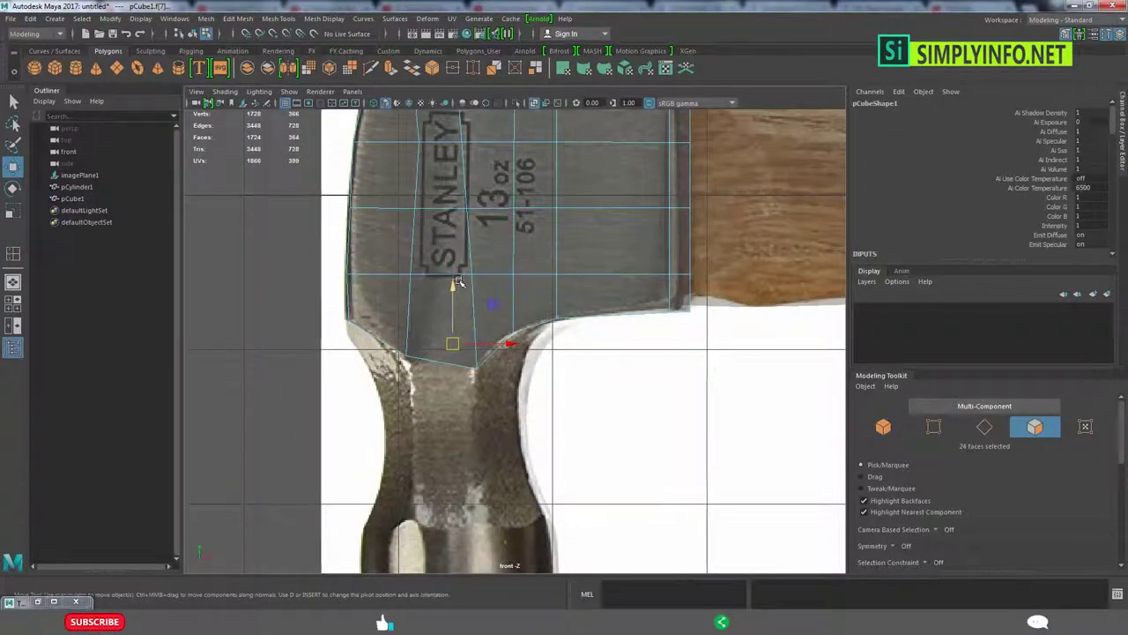
{"action": "key", "text": "r"}
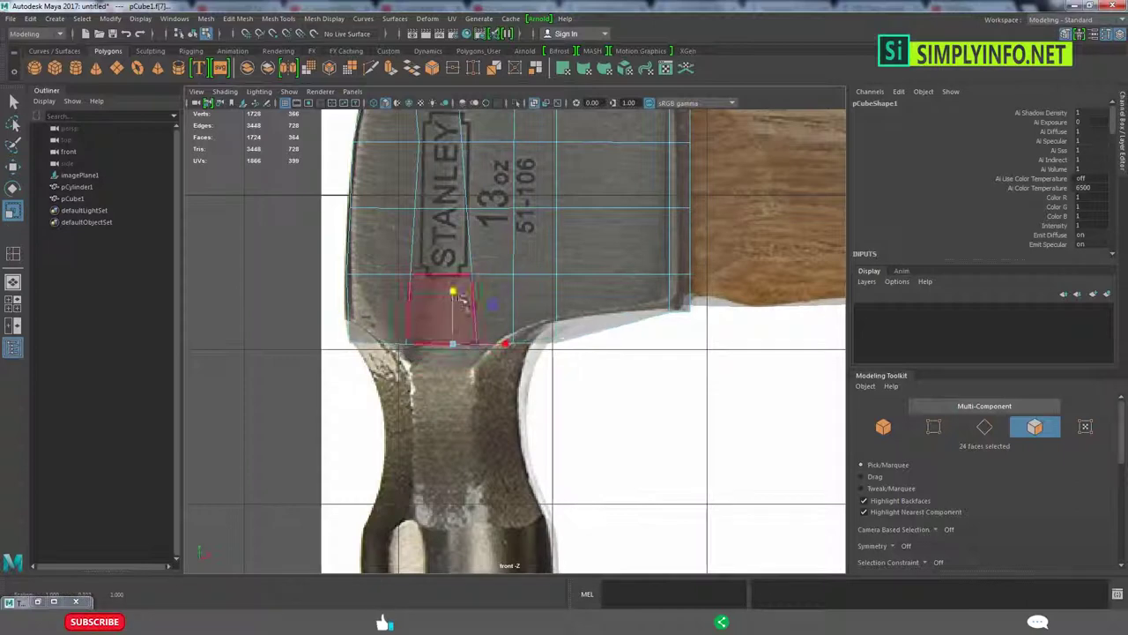
{"action": "key", "text": "ctrl+e"}
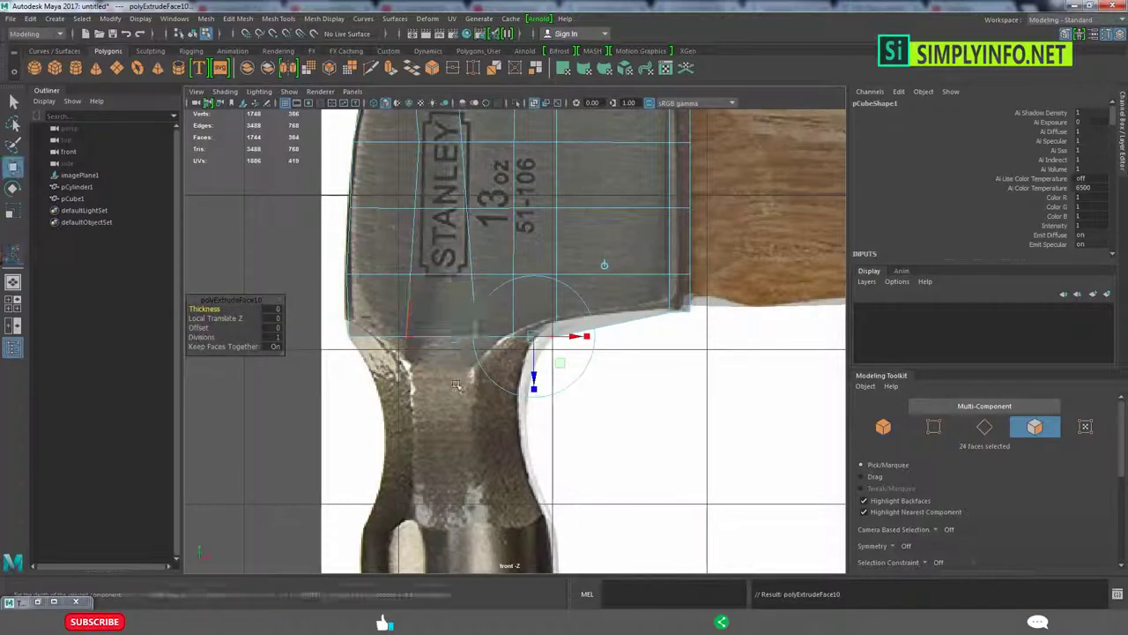
{"action": "left_click_drag", "start_coordinate": [451, 282], "coordinate": [467, 390]}
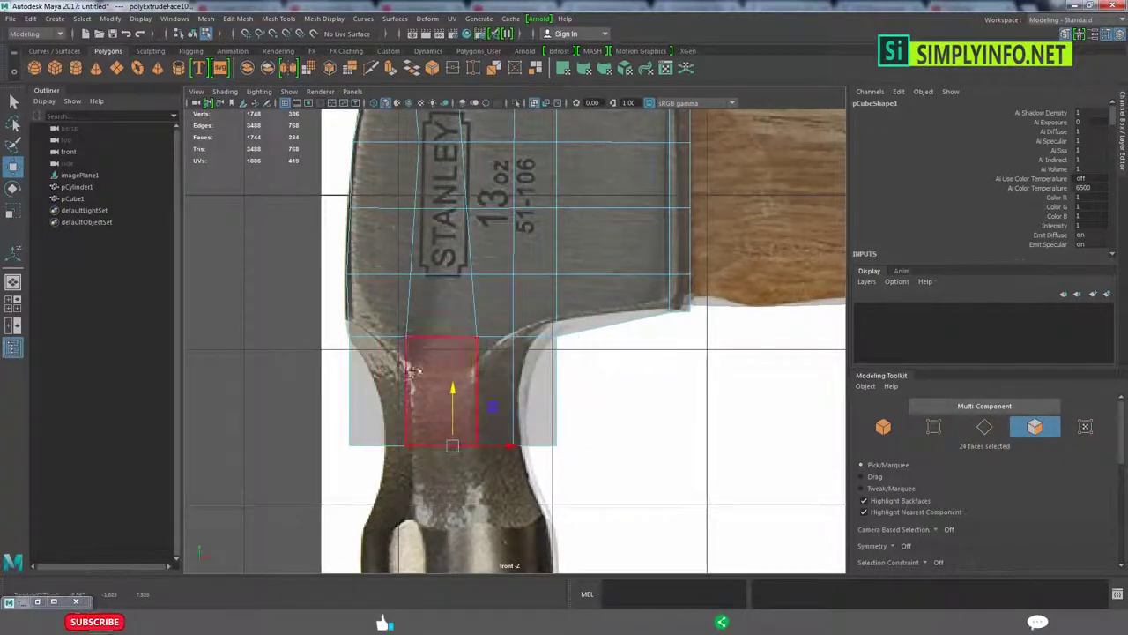
- Insert an edge loop across the neck and move it to follow the photo
{"action": "right_click_drag", "start_coordinate": [414, 370], "coordinate": [503, 327], "text": "shift"}
{"action": "left_click", "coordinate": [429, 366]}
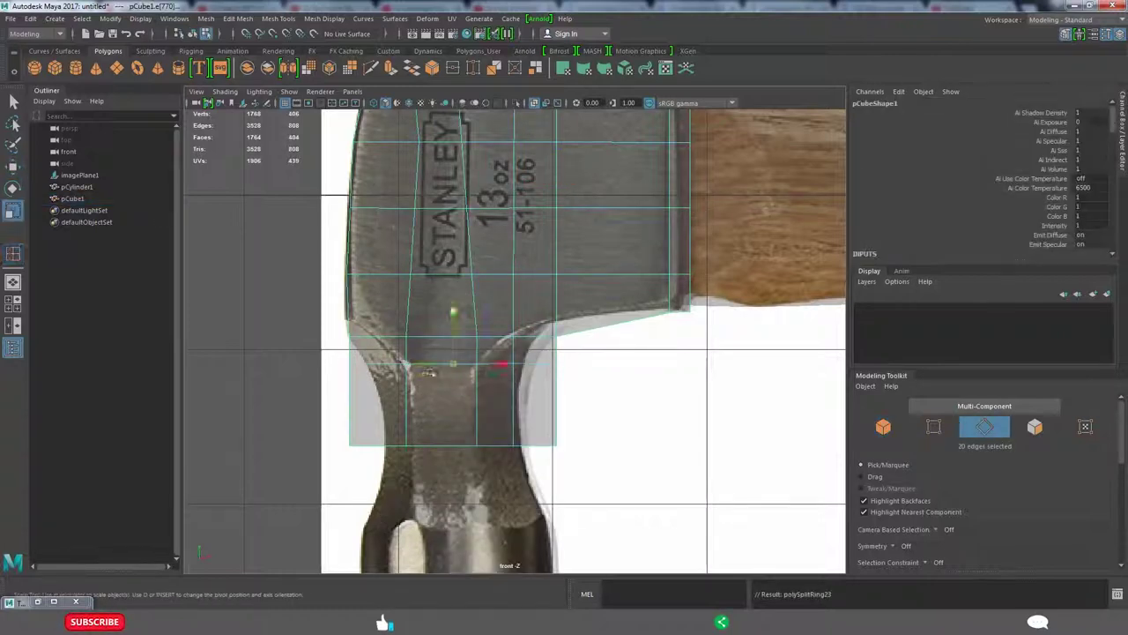
{"action": "middle_click_drag", "start_coordinate": [401, 366], "coordinate": [479, 264], "text": "alt"}
{"action": "right_click_drag", "start_coordinate": [479, 265], "coordinate": [258, 344]}
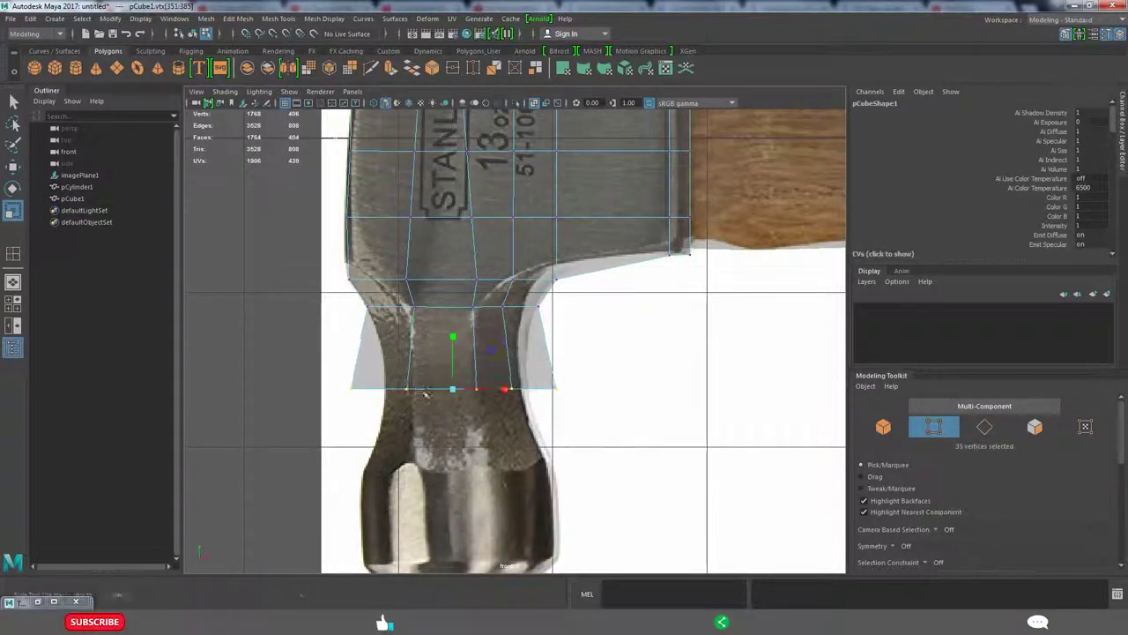
{"action": "key", "text": "w"}
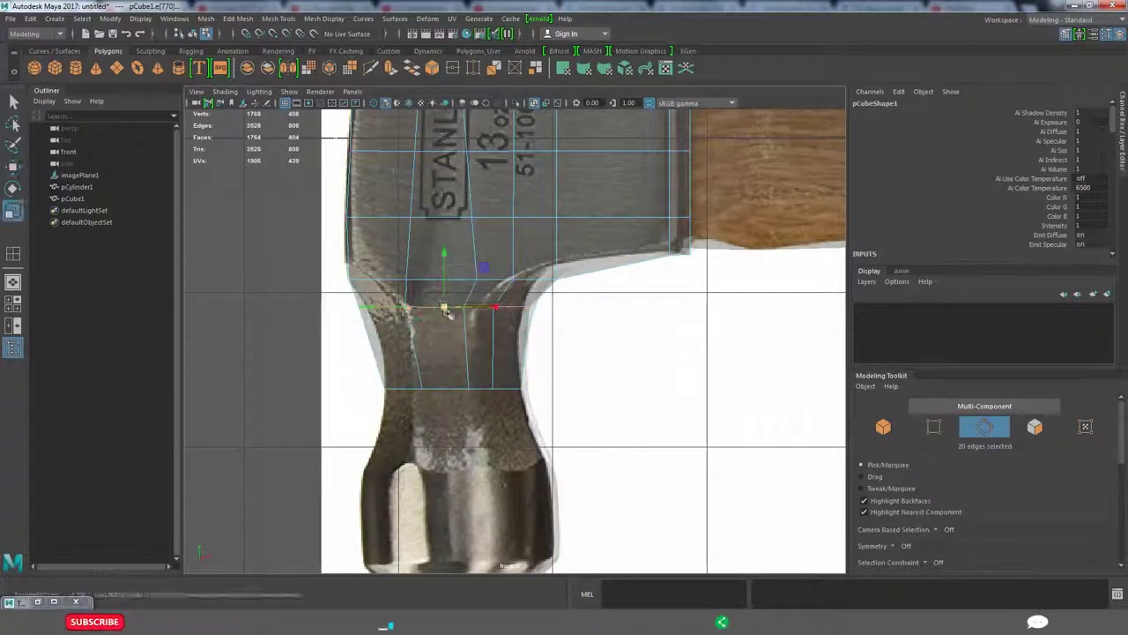
{"action": "right_click_drag", "start_coordinate": [426, 353], "coordinate": [621, 428], "text": "shift"}
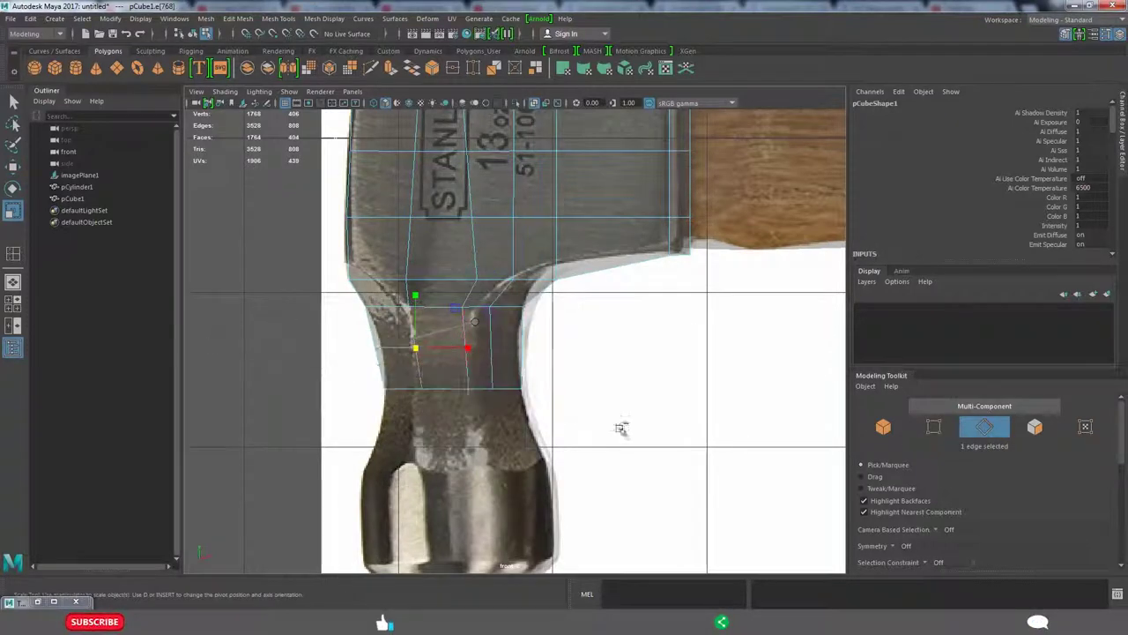
- Extrude the neck's bottom faces twice, pulling them down along the neck
{"action": "middle_click_drag", "start_coordinate": [446, 350], "coordinate": [452, 327], "text": "alt"}
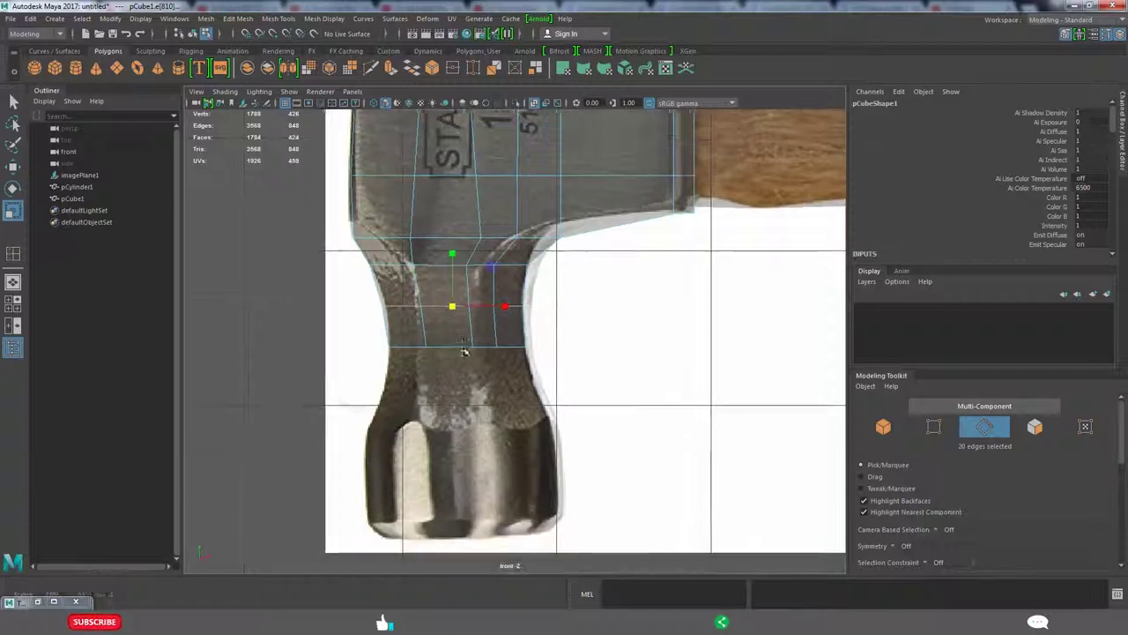
{"action": "key", "text": "ctrl+F11"}
{"action": "key", "text": "ctrl+e"}
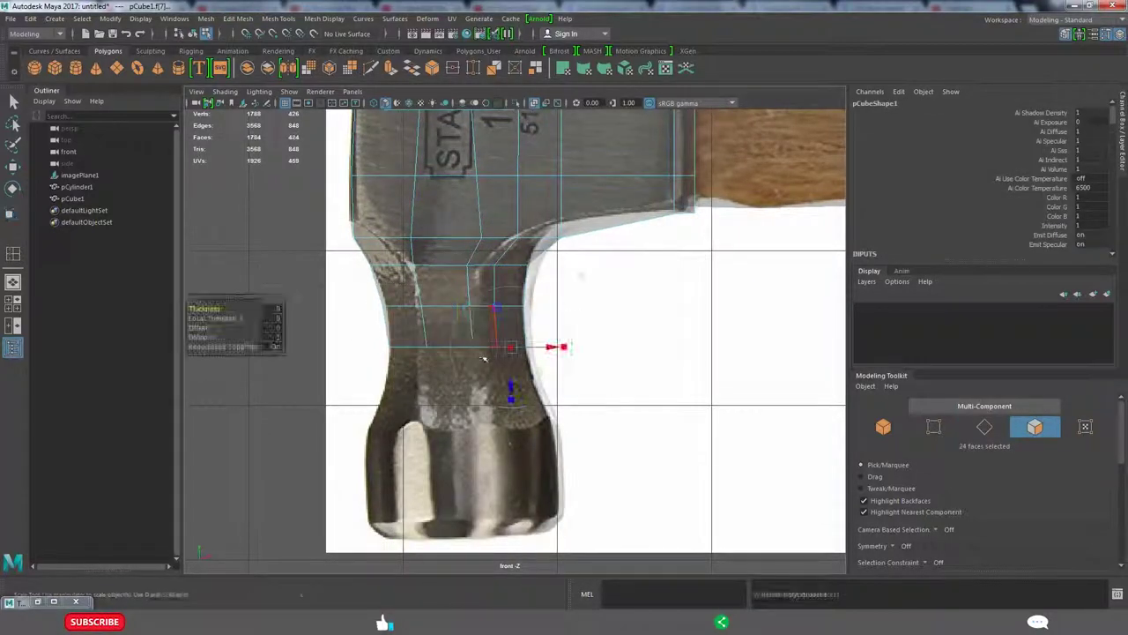
{"action": "left_click", "coordinate": [460, 343]}
{"action": "left_click_drag", "start_coordinate": [458, 298], "coordinate": [460, 324]}
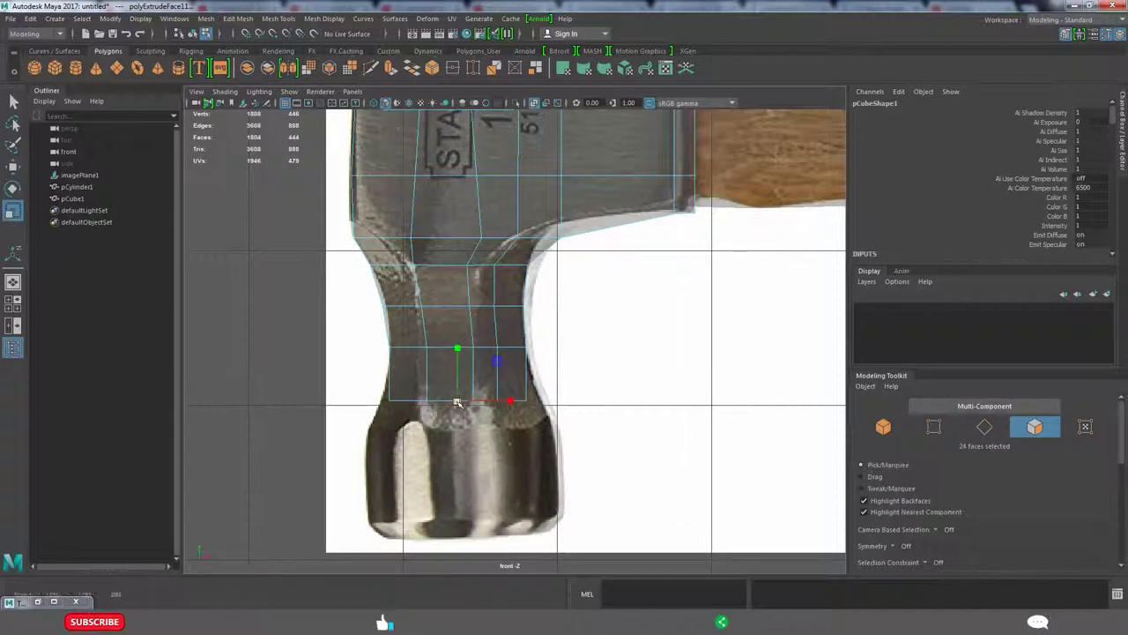
{"action": "key", "text": "ctrl+e"}
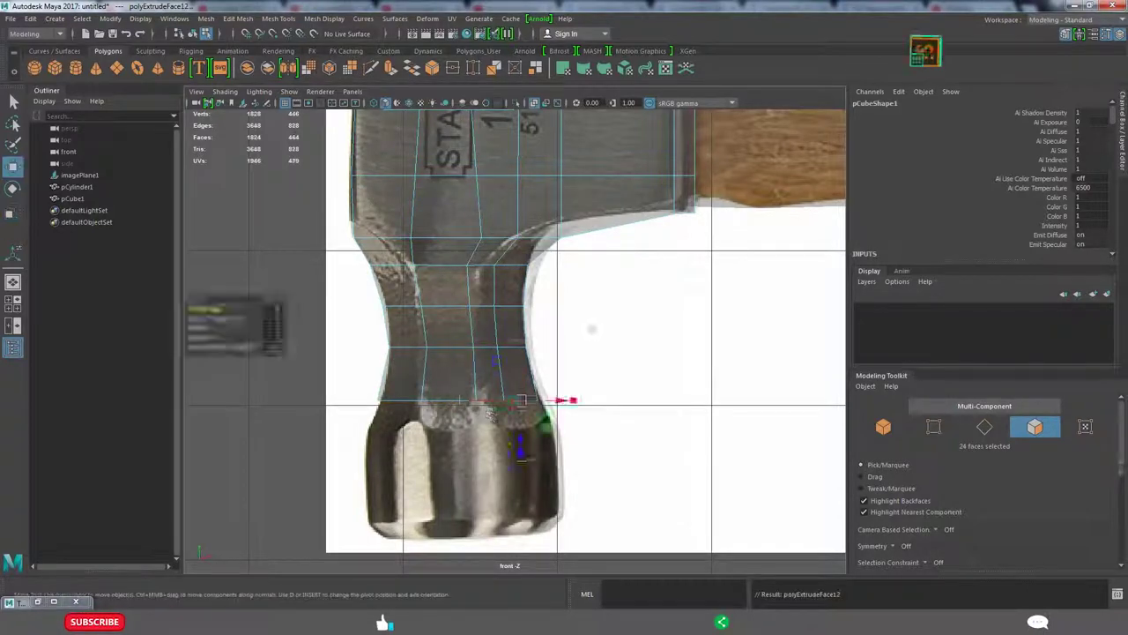
{"action": "left_click_drag", "start_coordinate": [462, 366], "coordinate": [463, 386]}
- Extrude further sections down and lower the bottom faces to the photo's striking end
{"action": "key", "text": "r"}
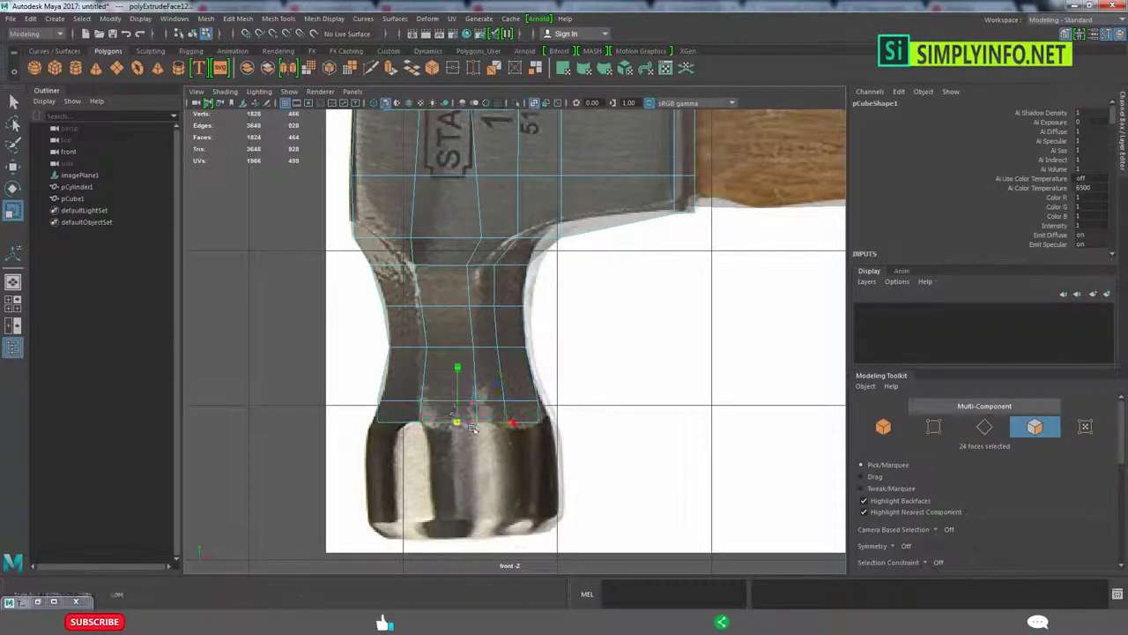
{"action": "key", "text": "ctrl+e"}
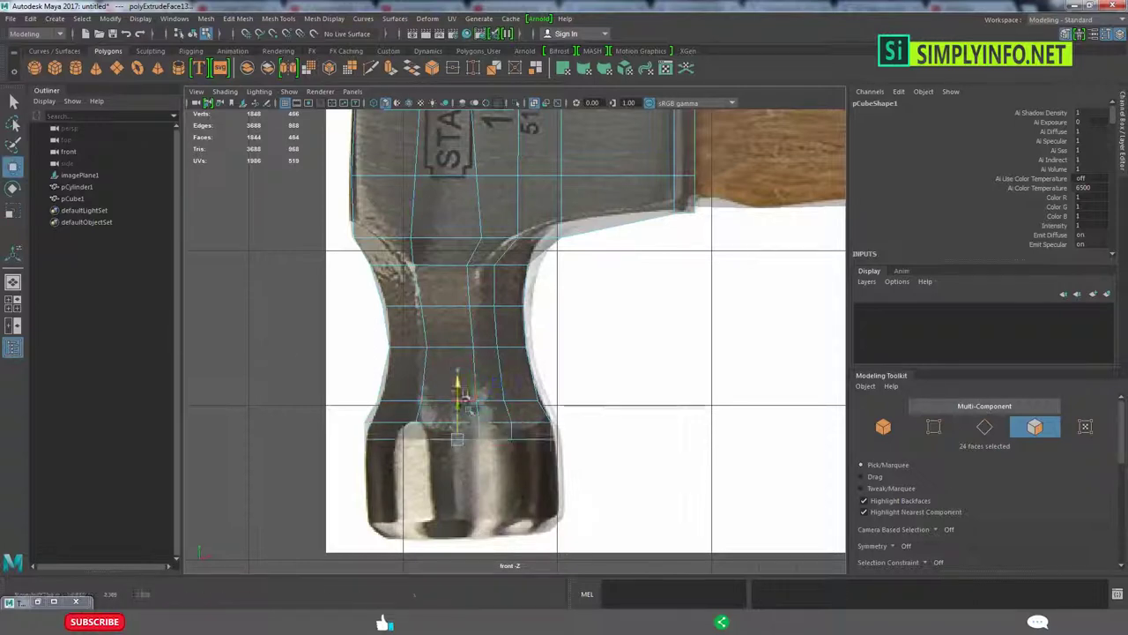
{"action": "left_click_drag", "start_coordinate": [490, 432], "coordinate": [490, 485]}
{"action": "key", "text": "ctrl+e"}
{"action": "key", "text": "ctrl+e"}
{"action": "key", "text": "w"}
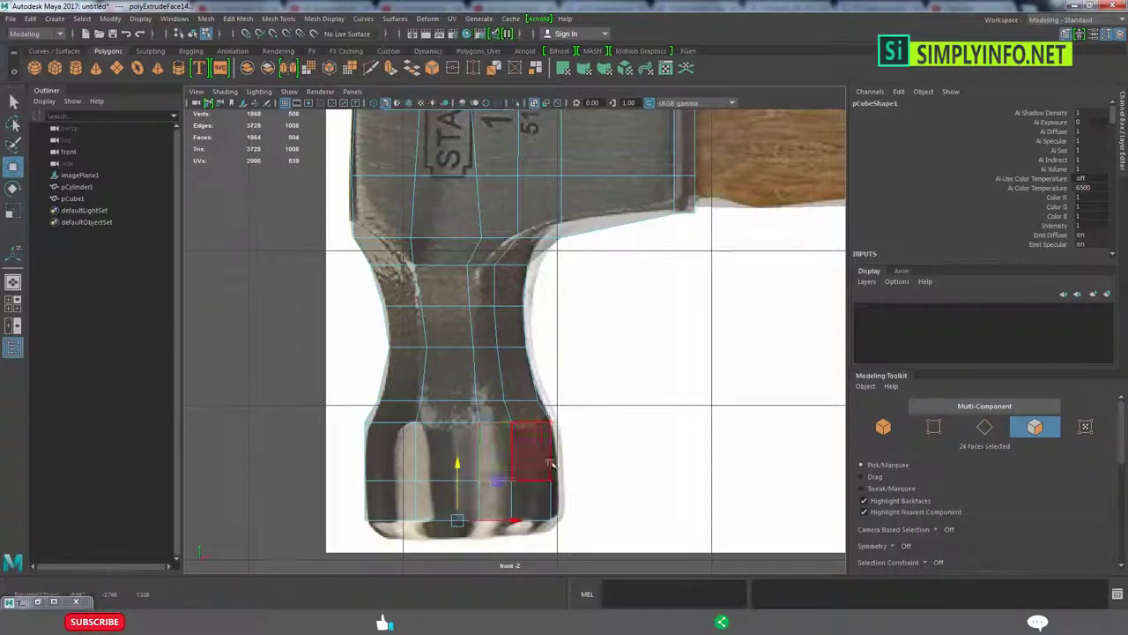
{"action": "middle_click_drag", "start_coordinate": [537, 473], "coordinate": [546, 367], "text": "alt"}
{"action": "left_click_drag", "start_coordinate": [469, 366], "coordinate": [475, 427]}
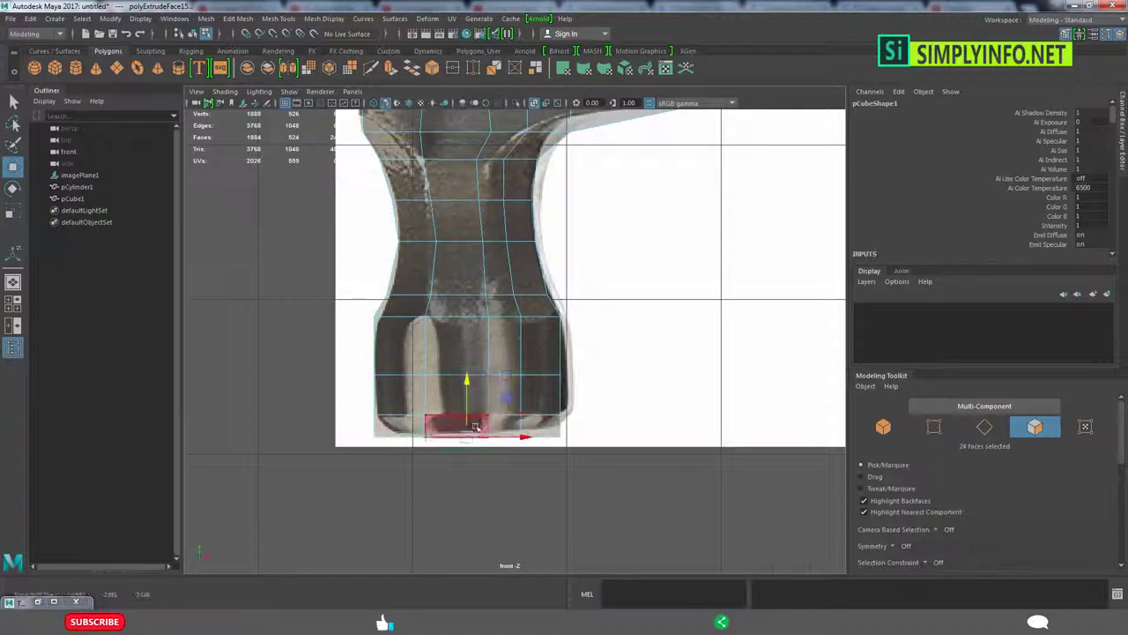
- Scale the striking end's bottom vertices to match the reference photo
{"action": "left_click", "coordinate": [503, 390]}
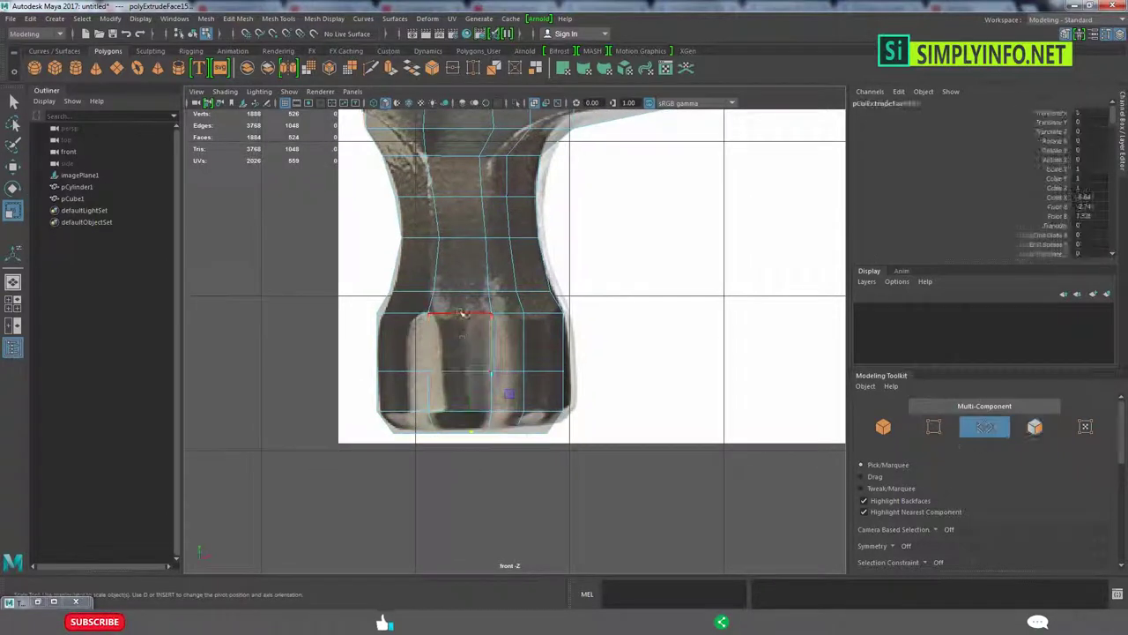
{"action": "right_click_drag", "start_coordinate": [433, 332], "coordinate": [522, 425]}
{"action": "left_click_drag", "start_coordinate": [522, 425], "coordinate": [343, 351]}
{"action": "key", "text": "r"}
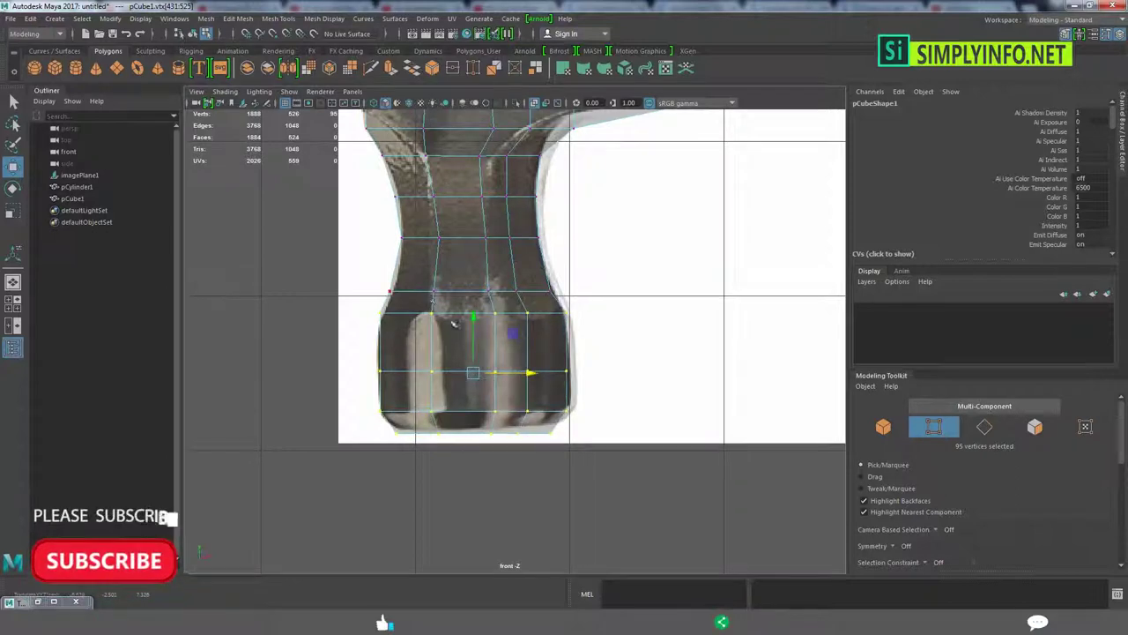
{"action": "left_click", "coordinate": [524, 334]}
- Add edge loops across the striking end and neck, then inspect in perspective
{"action": "scroll", "coordinate": [524, 334], "scroll_direction": "up", "scroll_amount": 2}
{"action": "right_click_drag", "start_coordinate": [446, 388], "coordinate": [493, 353]}
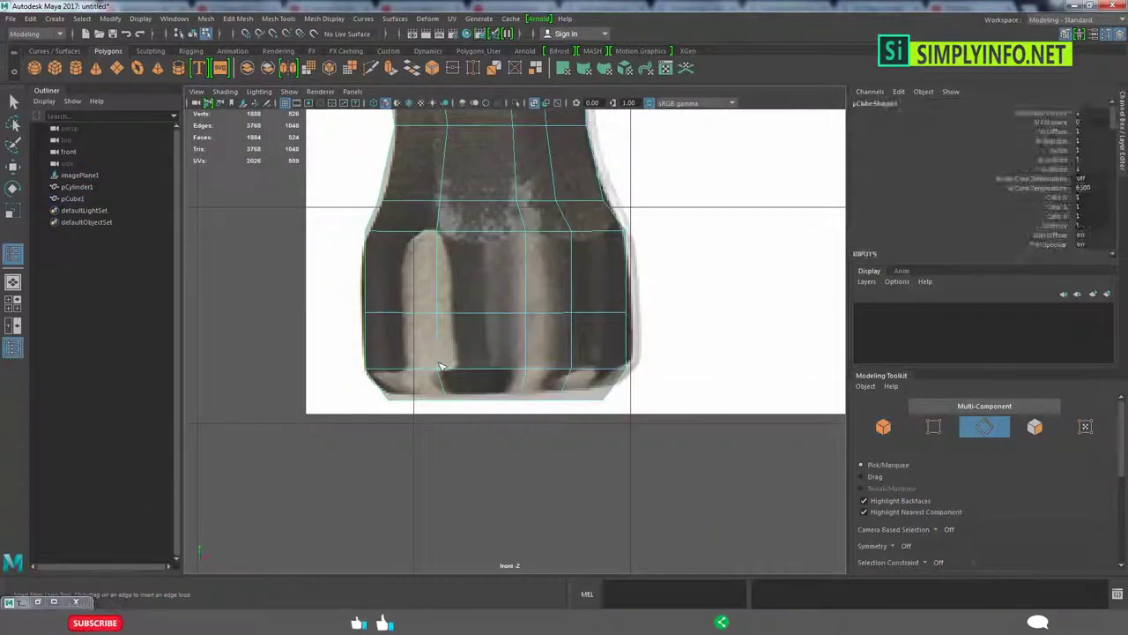
{"action": "left_click", "coordinate": [446, 396]}
{"action": "middle_click_drag", "start_coordinate": [446, 396], "coordinate": [444, 284], "text": "alt"}
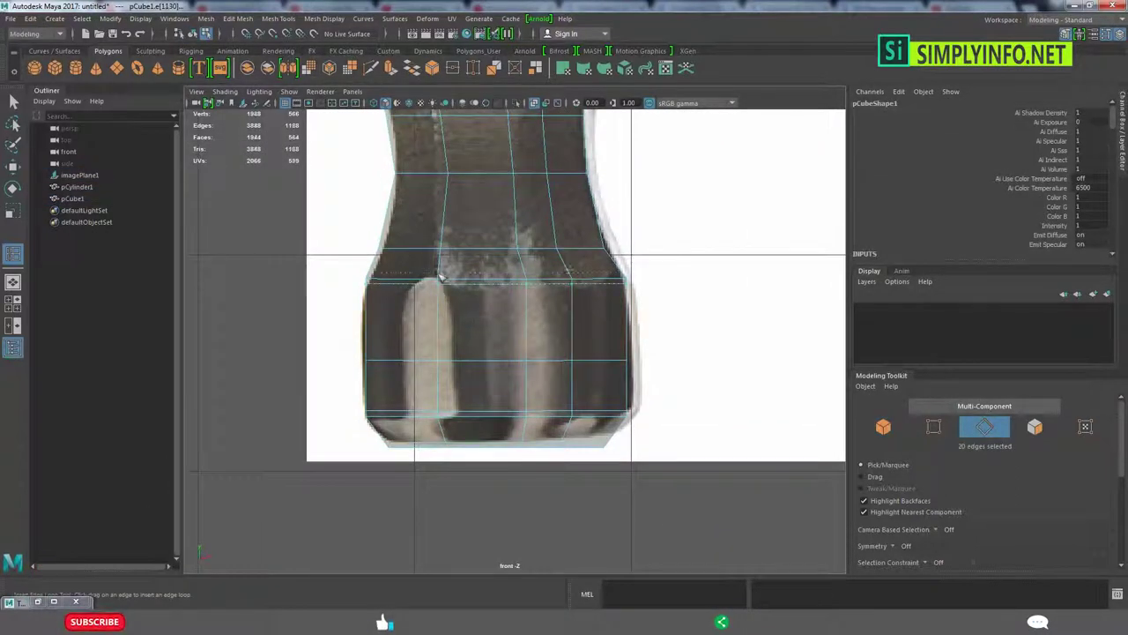
{"action": "left_click", "coordinate": [440, 276]}
{"action": "key", "text": "space"}
{"action": "key", "text": "space"}
{"action": "mouse_move", "coordinate": [645, 249]}
{"action": "left_mouse_down", "text": "alt"}
{"action": "mouse_move", "coordinate": [587, 356]}
{"action": "mouse_move", "coordinate": [542, 385]}
{"action": "mouse_move", "coordinate": [423, 405]}
{"action": "left_mouse_up", "text": "alt"}
{"action": "key", "text": "w"}
{"action": "key", "text": "space"}
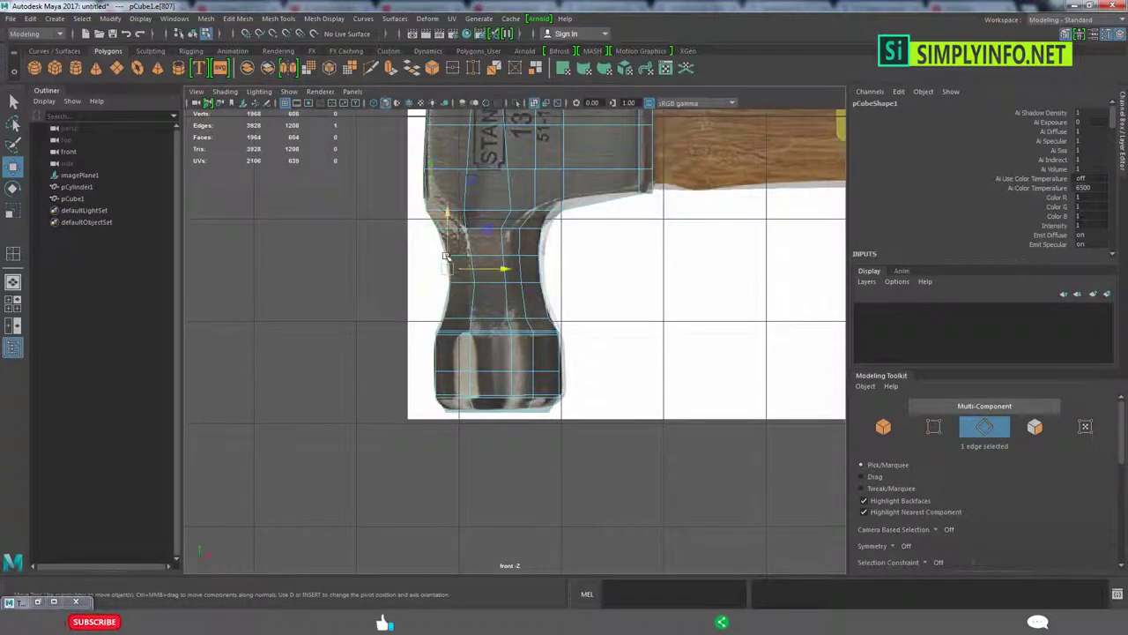
- Select the spare edge loop on the hammer head's neck and delete it
{"action": "key", "text": "space"}
{"action": "mouse_move", "coordinate": [630, 297]}
{"action": "left_mouse_down", "text": "alt"}
{"action": "mouse_move", "coordinate": [373, 347]}
{"action": "mouse_move", "coordinate": [494, 399]}
{"action": "mouse_move", "coordinate": [500, 343]}
{"action": "left_mouse_up", "text": "alt"}
{"action": "double_click", "coordinate": [498, 392], "text": "shift"}
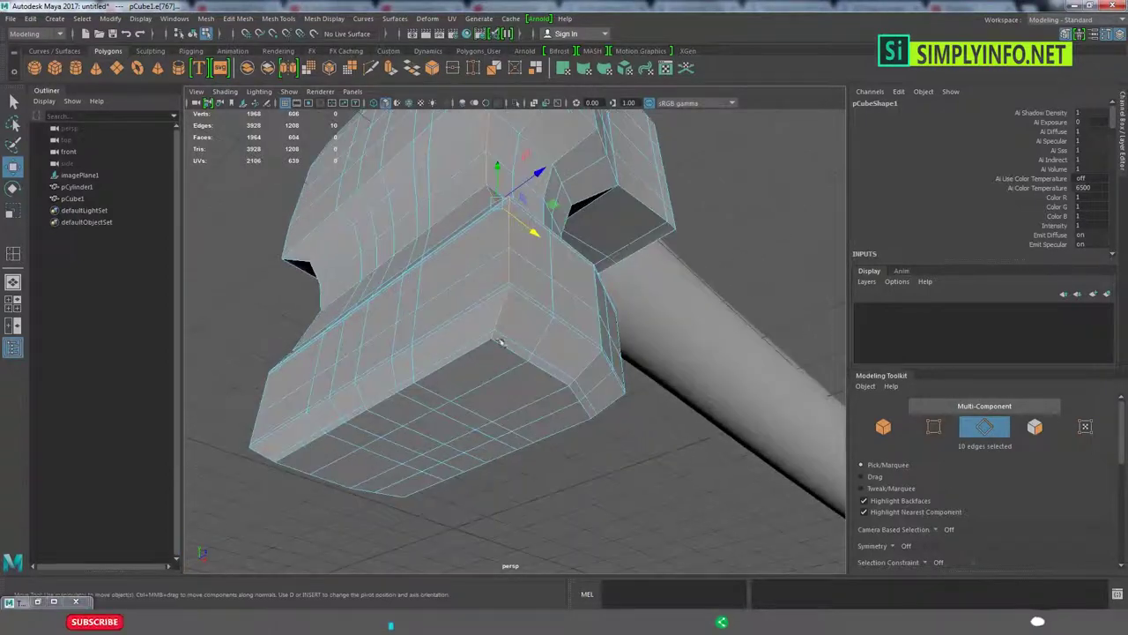
{"action": "right_click_drag", "start_coordinate": [522, 269], "coordinate": [493, 393], "text": "shift"}
{"action": "left_click_drag", "start_coordinate": [493, 394], "coordinate": [483, 287], "text": "alt"}
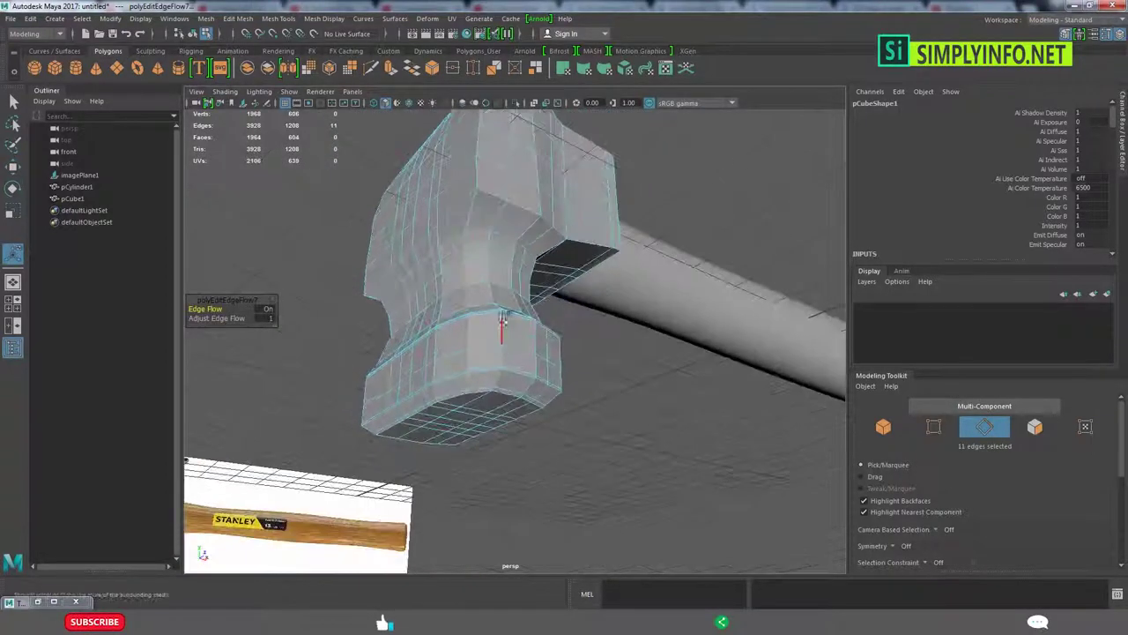
{"action": "mouse_move", "coordinate": [494, 426]}
{"action": "left_mouse_down", "text": "alt"}
{"action": "mouse_move", "coordinate": [483, 370]}
{"action": "mouse_move", "coordinate": [440, 466]}
{"action": "left_mouse_up", "text": "alt"}
{"action": "right_click_drag", "start_coordinate": [433, 382], "coordinate": [423, 397], "text": "shift"}
{"action": "mouse_move", "coordinate": [423, 388]}
{"action": "left_mouse_down", "text": "alt"}
{"action": "mouse_move", "coordinate": [460, 408]}
{"action": "mouse_move", "coordinate": [433, 435]}
{"action": "left_mouse_up", "text": "alt"}
{"action": "left_click_drag", "start_coordinate": [448, 219], "coordinate": [418, 414], "text": "alt"}
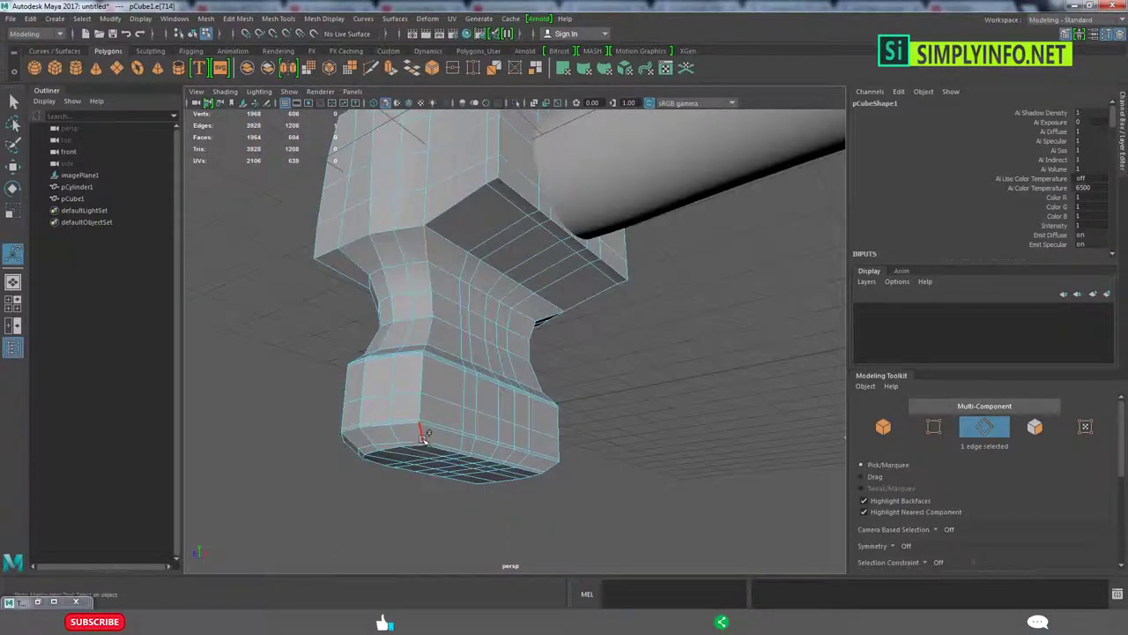
{"action": "scroll", "coordinate": [484, 447], "scroll_direction": "up", "scroll_amount": 3}
{"action": "scroll", "coordinate": [448, 447], "scroll_direction": "down", "scroll_amount": 3}
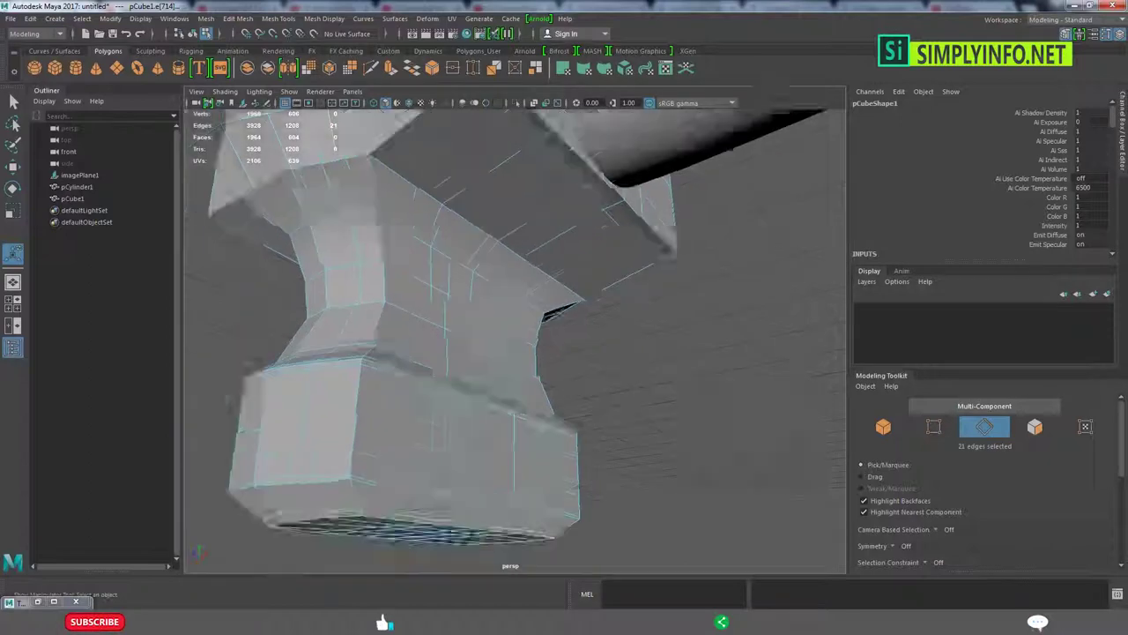
{"action": "left_click_drag", "start_coordinate": [448, 448], "coordinate": [474, 403], "text": "alt"}
{"action": "key", "text": "Delete"}
- Apply Edit Edge Flow to a neck edge loop so it follows the neck's curve
{"action": "left_click_drag", "start_coordinate": [394, 475], "coordinate": [468, 411], "text": "alt"}
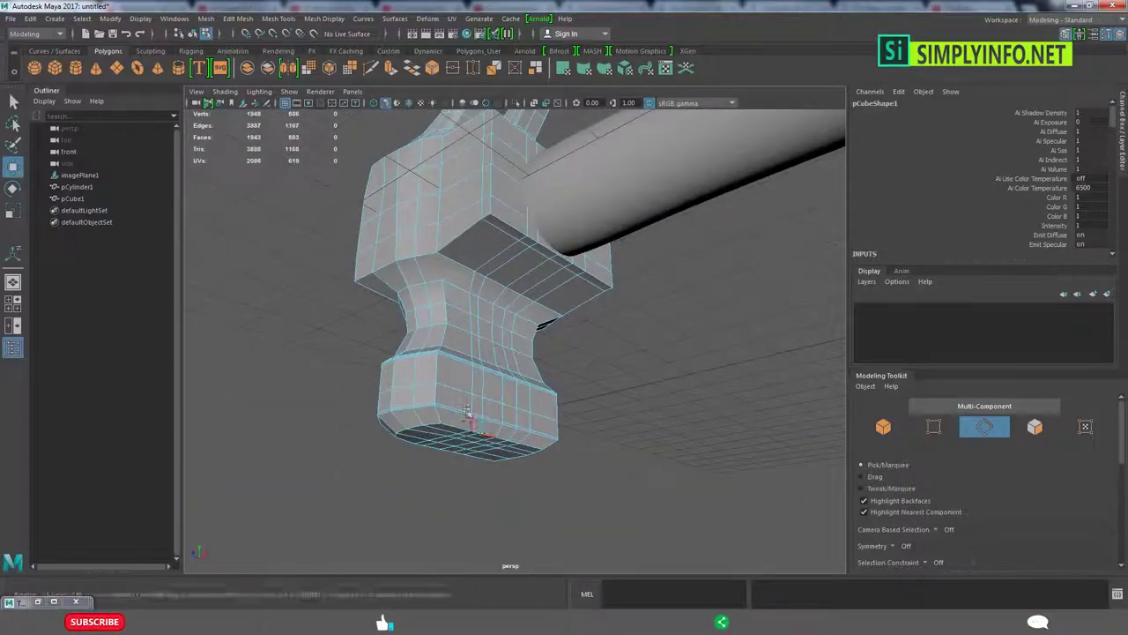
{"action": "right_click_drag", "start_coordinate": [460, 409], "coordinate": [529, 357]}
{"action": "left_click_drag", "start_coordinate": [529, 357], "coordinate": [564, 335], "text": "alt"}
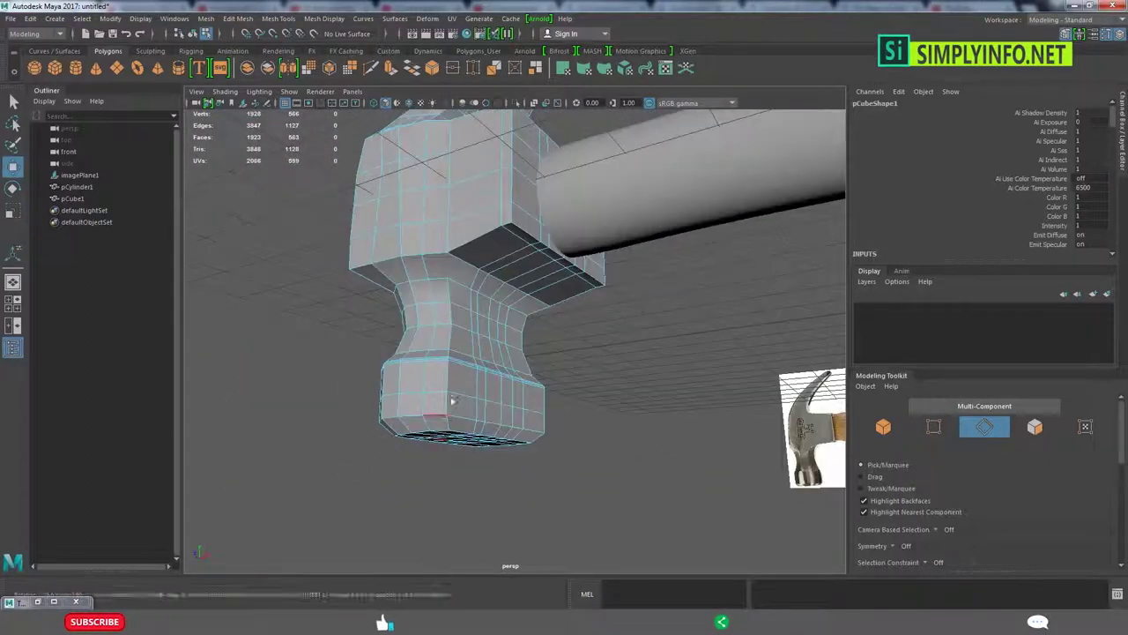
{"action": "scroll", "coordinate": [444, 448], "scroll_direction": "up", "scroll_amount": 3}
{"action": "right_click_drag", "start_coordinate": [444, 448], "coordinate": [441, 403]}
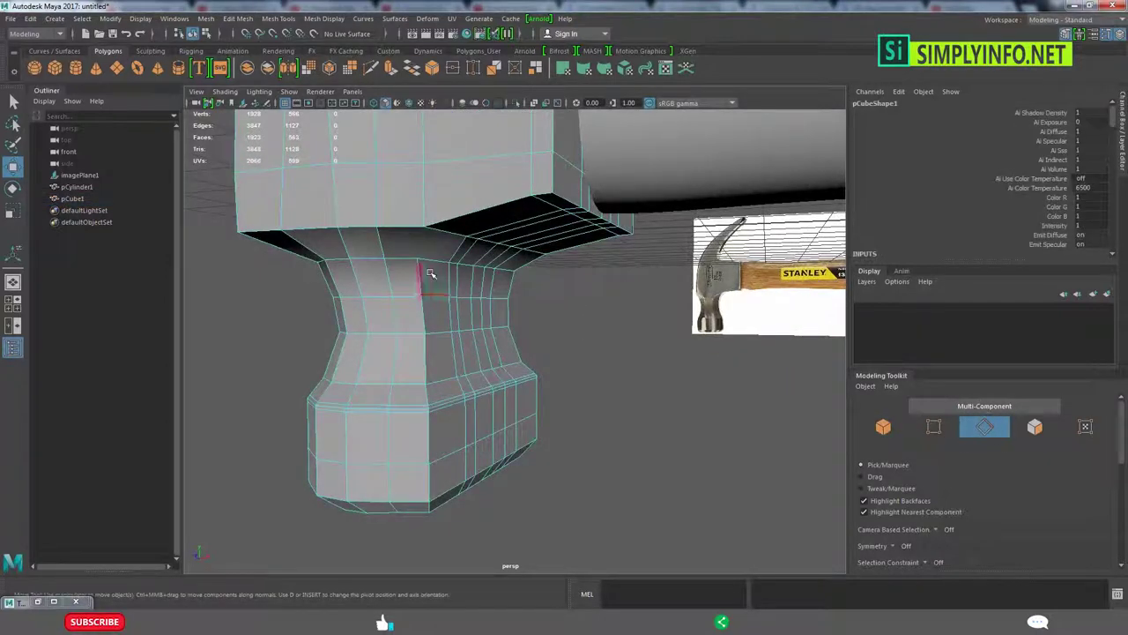
{"action": "left_click_drag", "start_coordinate": [441, 404], "coordinate": [433, 385], "text": "alt"}
{"action": "left_click", "coordinate": [397, 454]}
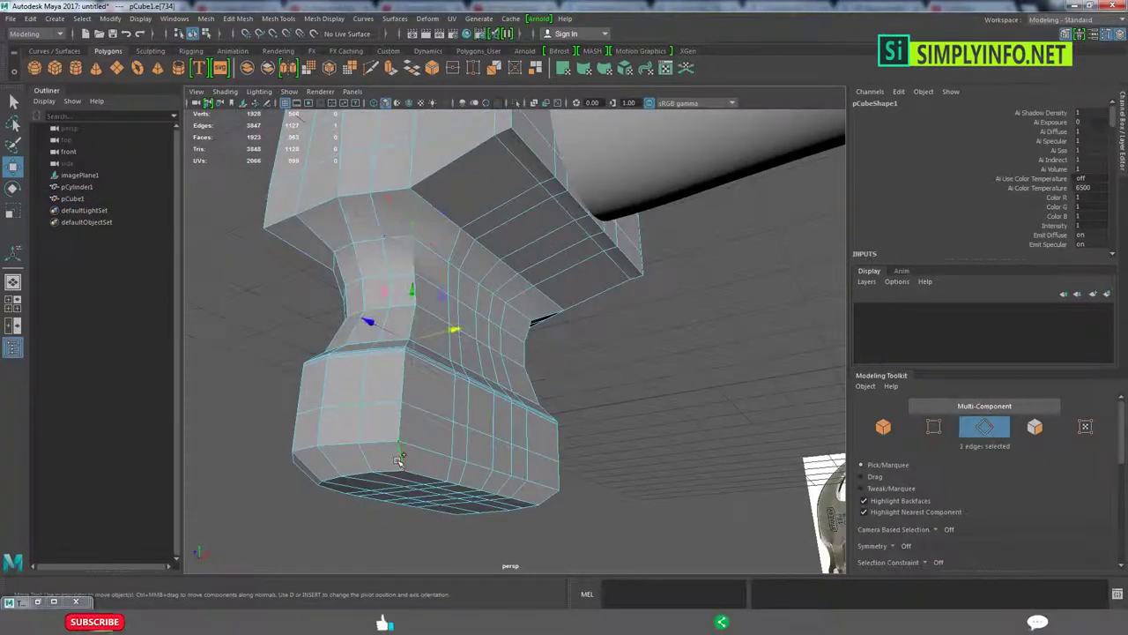
{"action": "double_click", "coordinate": [398, 458]}
{"action": "right_click", "coordinate": [404, 397], "text": "shift"}
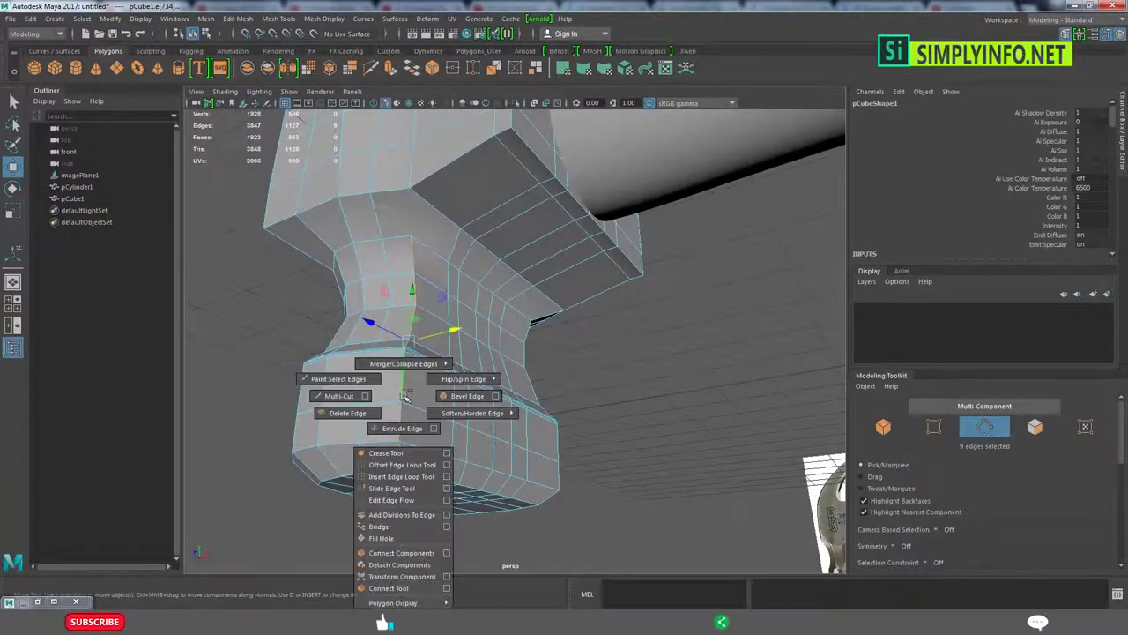
{"action": "left_click", "coordinate": [391, 500]}
- Multi-Cut a new edge across the narrow neck, bringing the mesh to 3928 edges and 1964 faces
{"action": "key", "text": "F8"}
{"action": "mouse_move", "coordinate": [469, 236]}
{"action": "right_mouse_down", "text": "shift"}
{"action": "mouse_move", "coordinate": [404, 250]}
{"action": "mouse_move", "coordinate": [396, 236]}
{"action": "right_mouse_up", "text": "shift"}
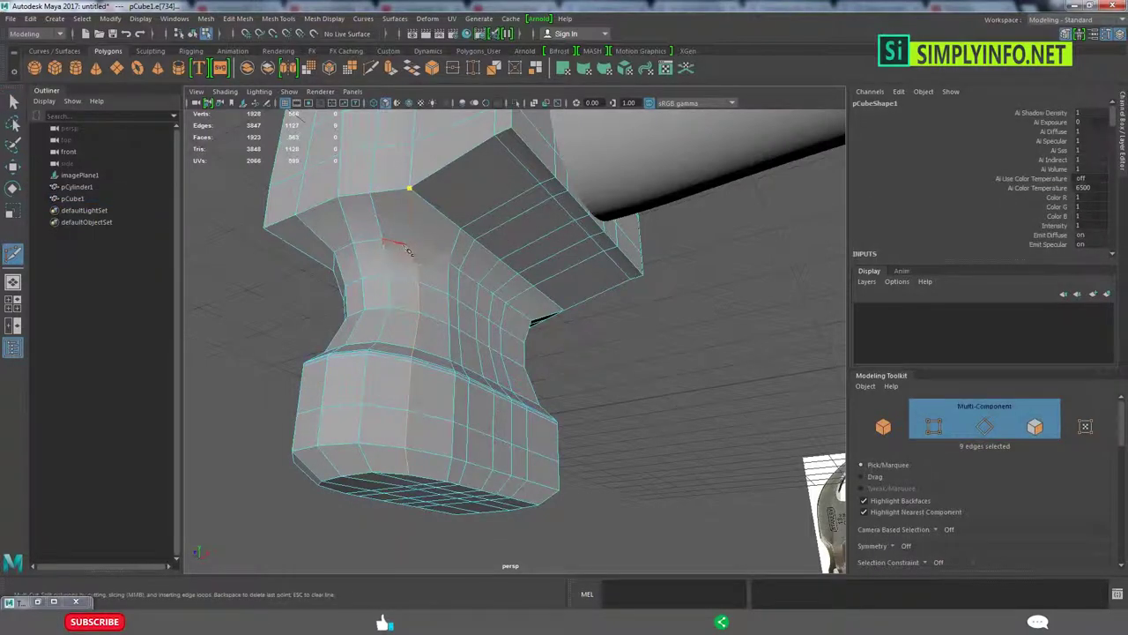
{"action": "key", "text": "Return"}
{"action": "left_click_drag", "start_coordinate": [425, 256], "coordinate": [440, 346], "text": "alt"}
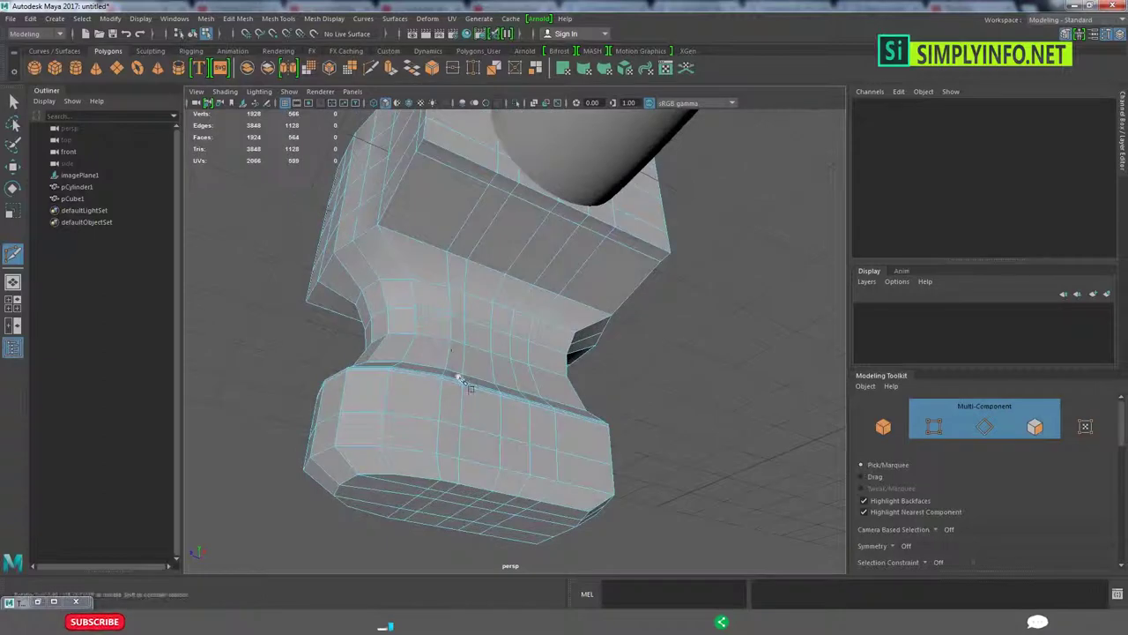
{"action": "key", "text": "w"}
{"action": "key", "text": "F10"}
{"action": "left_click_drag", "start_coordinate": [512, 395], "coordinate": [551, 278], "text": "alt"}
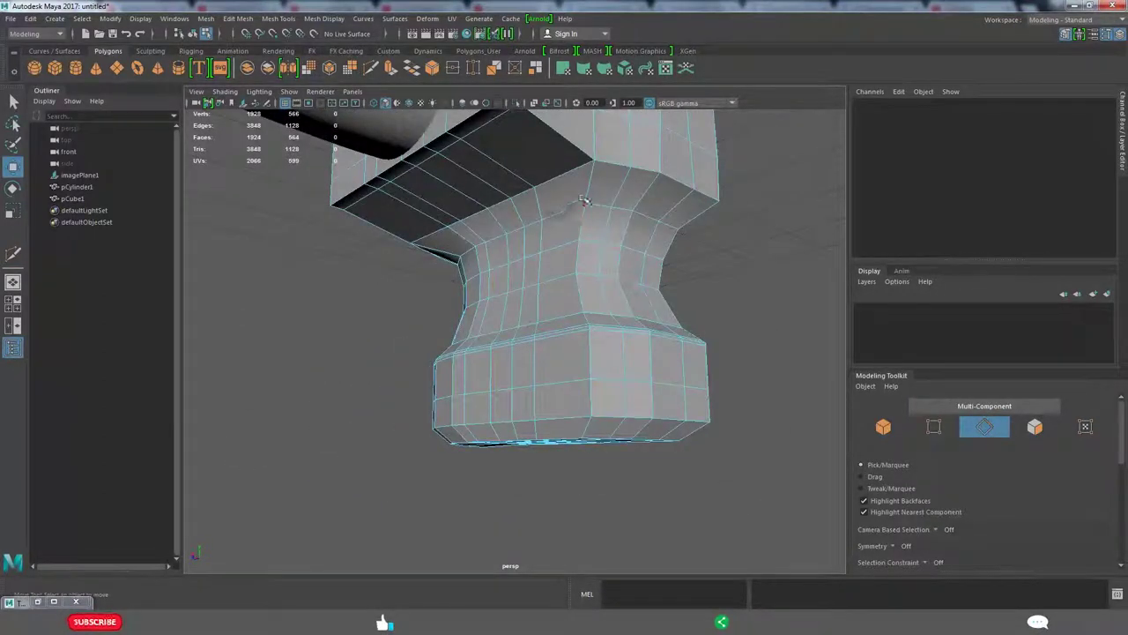
{"action": "left_click", "coordinate": [584, 201]}
{"action": "key", "text": "F8"}
{"action": "mouse_move", "coordinate": [593, 410]}
{"action": "left_mouse_down", "text": "alt"}
{"action": "mouse_move", "coordinate": [491, 383]}
{"action": "mouse_move", "coordinate": [679, 396]}
{"action": "mouse_move", "coordinate": [527, 360]}
{"action": "mouse_move", "coordinate": [601, 334]}
{"action": "left_mouse_up", "text": "alt"}
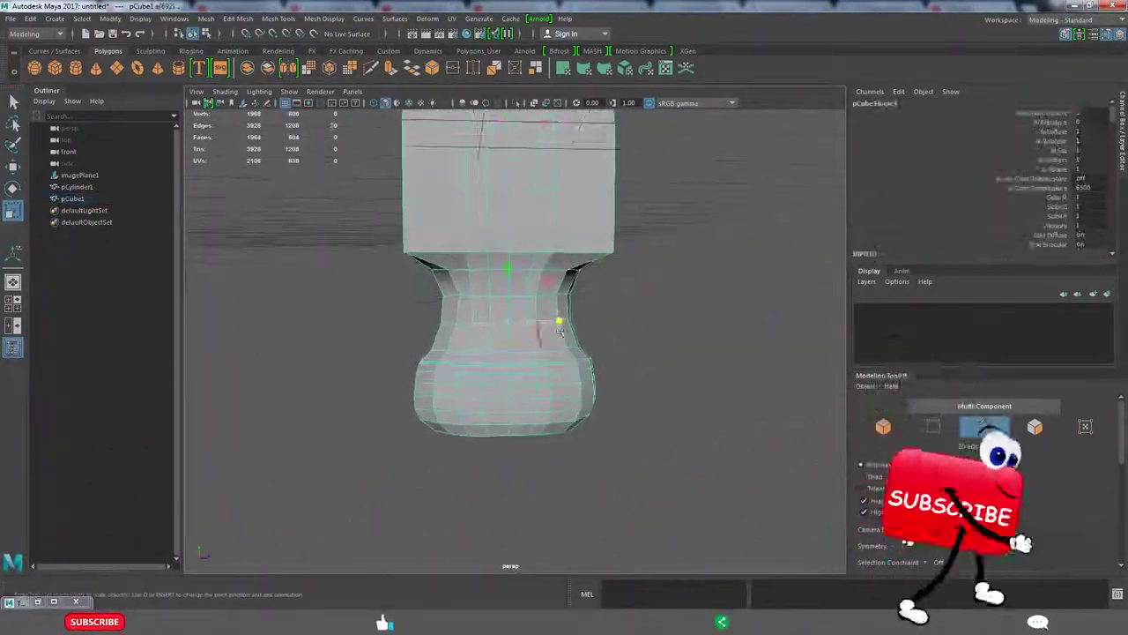
- Select the lower head body edges, excluding the neck, and scale them with the Scale Tool
{"action": "left_click_drag", "start_coordinate": [291, 287], "coordinate": [557, 348]}
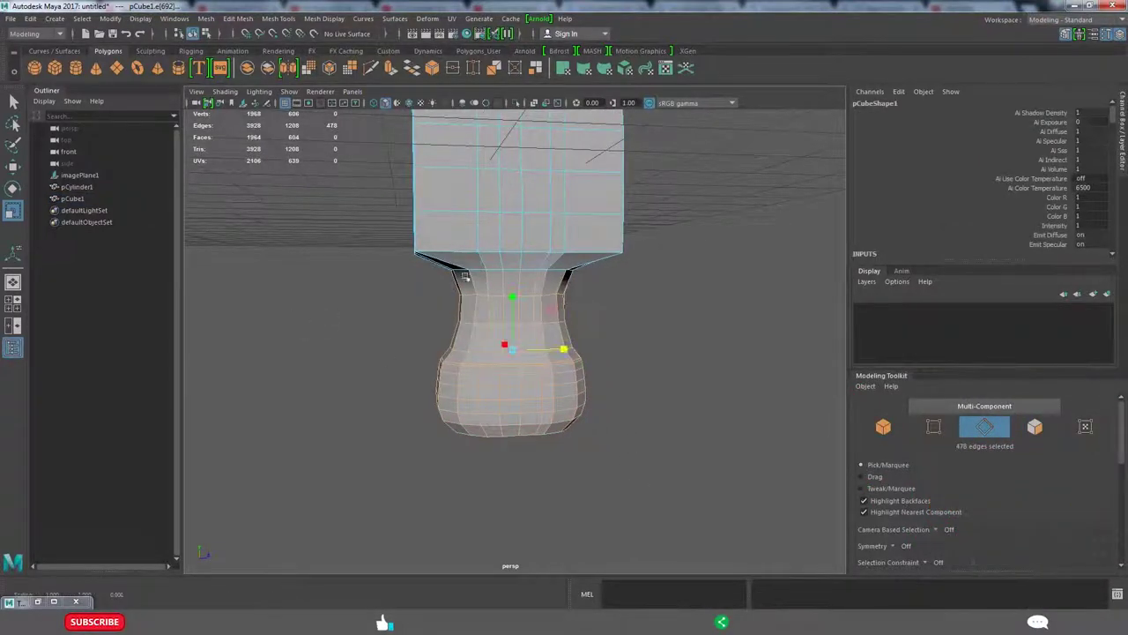
{"action": "left_click_drag", "start_coordinate": [422, 271], "coordinate": [599, 278], "text": "ctrl"}
{"action": "mouse_move", "coordinate": [599, 278]}
{"action": "left_mouse_down", "text": "alt"}
{"action": "mouse_move", "coordinate": [541, 363]}
{"action": "mouse_move", "coordinate": [577, 345]}
{"action": "left_mouse_up", "text": "alt"}
{"action": "key", "text": "r"}
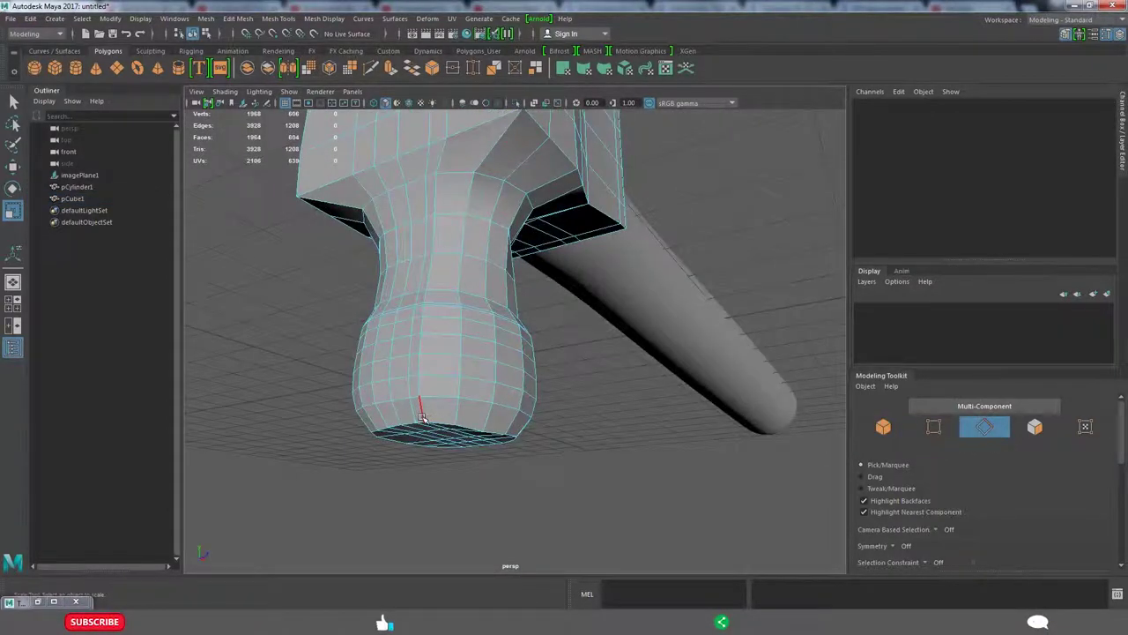
- Apply Edit Edge Flow to the striking-end edges and repeat it with G so they bulge smoothly
{"action": "left_click", "coordinate": [422, 413]}
{"action": "mouse_move", "coordinate": [438, 188]}
{"action": "right_mouse_down", "text": "shift"}
{"action": "mouse_move", "coordinate": [435, 316]}
{"action": "mouse_move", "coordinate": [425, 297]}
{"action": "right_mouse_up", "text": "shift"}
{"action": "mouse_move", "coordinate": [424, 297]}
{"action": "left_mouse_down", "text": "alt"}
{"action": "mouse_move", "coordinate": [464, 158]}
{"action": "mouse_move", "coordinate": [521, 304]}
{"action": "left_mouse_up", "text": "alt"}
{"action": "left_click_drag", "start_coordinate": [499, 130], "coordinate": [541, 143], "text": "alt"}
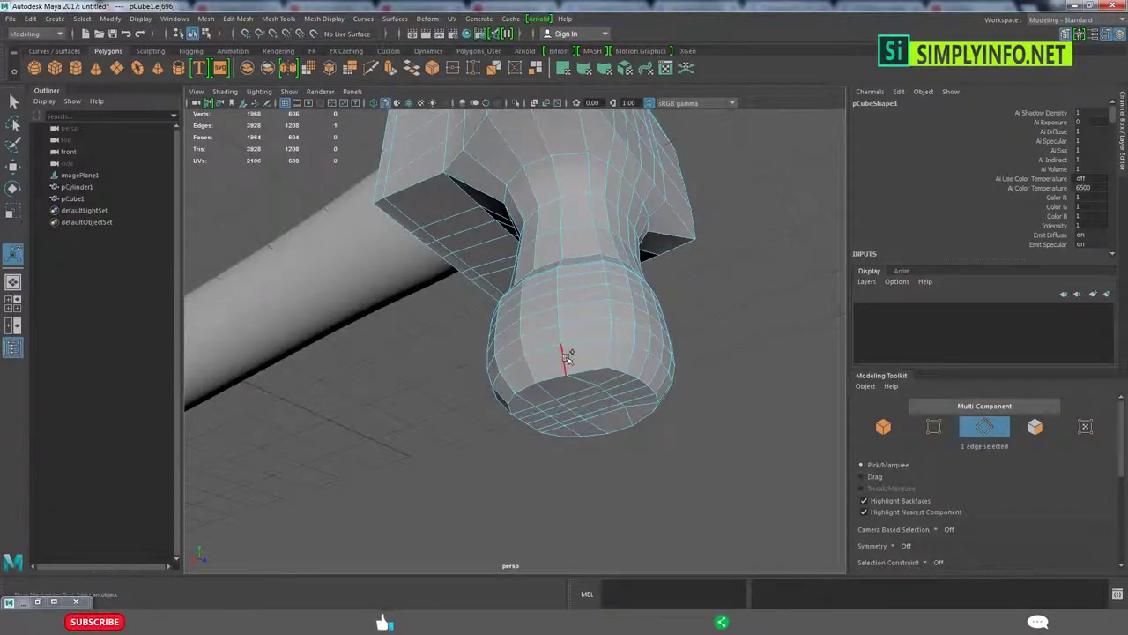
{"action": "mouse_move", "coordinate": [534, 323]}
{"action": "left_mouse_down", "text": "alt"}
{"action": "mouse_move", "coordinate": [433, 403]}
{"action": "mouse_move", "coordinate": [449, 223]}
{"action": "mouse_move", "coordinate": [435, 294]}
{"action": "mouse_move", "coordinate": [534, 333]}
{"action": "mouse_move", "coordinate": [489, 296]}
{"action": "mouse_move", "coordinate": [529, 290]}
{"action": "mouse_move", "coordinate": [527, 388]}
{"action": "left_mouse_up", "text": "alt"}
{"action": "key", "text": "g"}
{"action": "scroll", "coordinate": [493, 317], "scroll_direction": "down", "scroll_amount": 5}
{"action": "left_click", "coordinate": [533, 333]}
{"action": "scroll", "coordinate": [512, 309], "scroll_direction": "up", "scroll_amount": 5}
- Repeat Edit Edge Flow with G on each edge loop along the hammer head's neck
{"action": "right_click_drag", "start_coordinate": [524, 218], "coordinate": [516, 329], "text": "shift"}
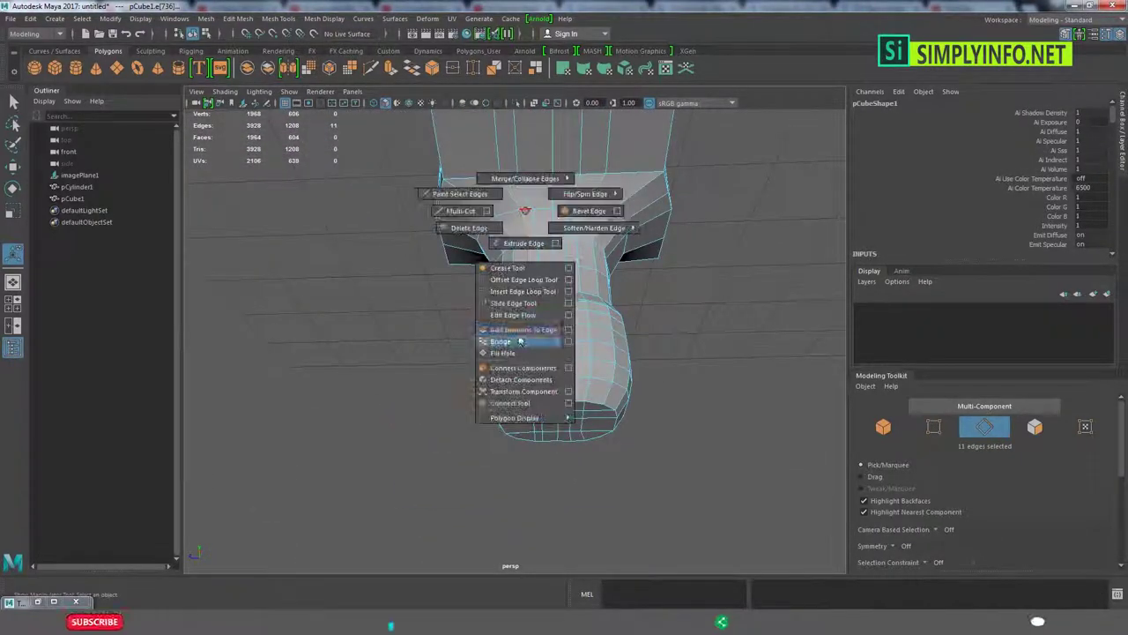
{"action": "mouse_move", "coordinate": [516, 330]}
{"action": "left_mouse_down", "text": "alt"}
{"action": "mouse_move", "coordinate": [445, 435]}
{"action": "mouse_move", "coordinate": [418, 255]}
{"action": "mouse_move", "coordinate": [414, 282]}
{"action": "mouse_move", "coordinate": [494, 282]}
{"action": "left_mouse_up", "text": "alt"}
{"action": "left_click", "coordinate": [414, 244]}
{"action": "key", "text": "g"}
{"action": "left_click", "coordinate": [598, 432]}
{"action": "mouse_move", "coordinate": [532, 432]}
{"action": "left_mouse_down", "text": "alt"}
{"action": "mouse_move", "coordinate": [598, 432]}
{"action": "mouse_move", "coordinate": [626, 463]}
{"action": "mouse_move", "coordinate": [674, 448]}
{"action": "mouse_move", "coordinate": [568, 181]}
{"action": "left_mouse_up", "text": "alt"}
{"action": "left_click", "coordinate": [626, 463]}
{"action": "key", "text": "g"}
{"action": "double_click", "coordinate": [677, 448]}
{"action": "key", "text": "g"}
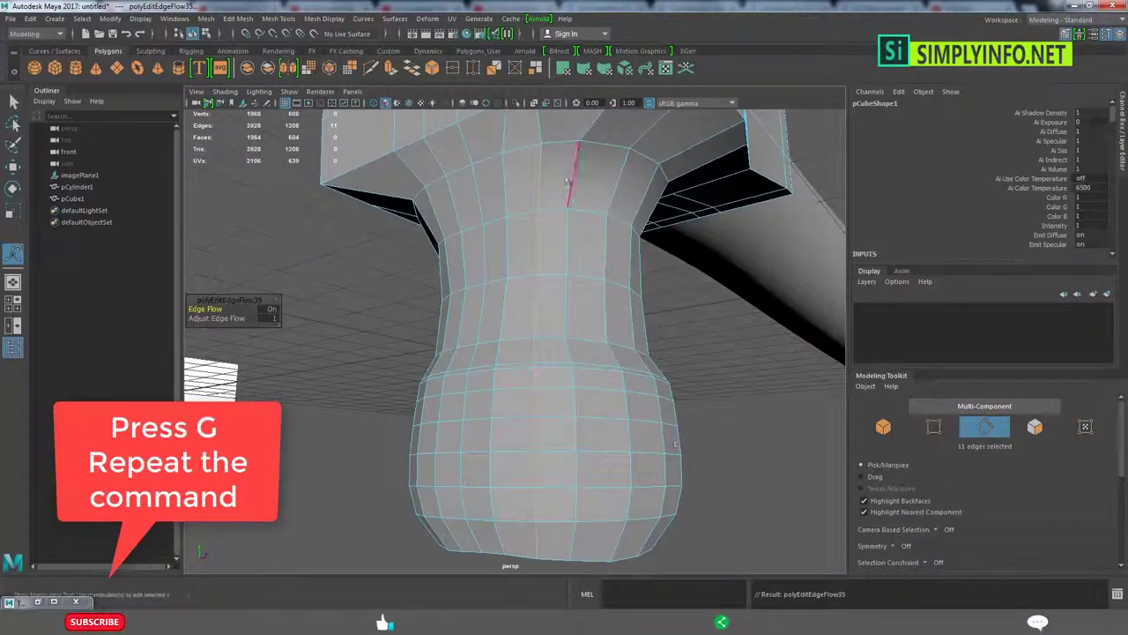
{"action": "double_click", "coordinate": [519, 210]}
{"action": "key", "text": "g"}
{"action": "double_click", "coordinate": [542, 535]}
{"action": "key", "text": "g"}
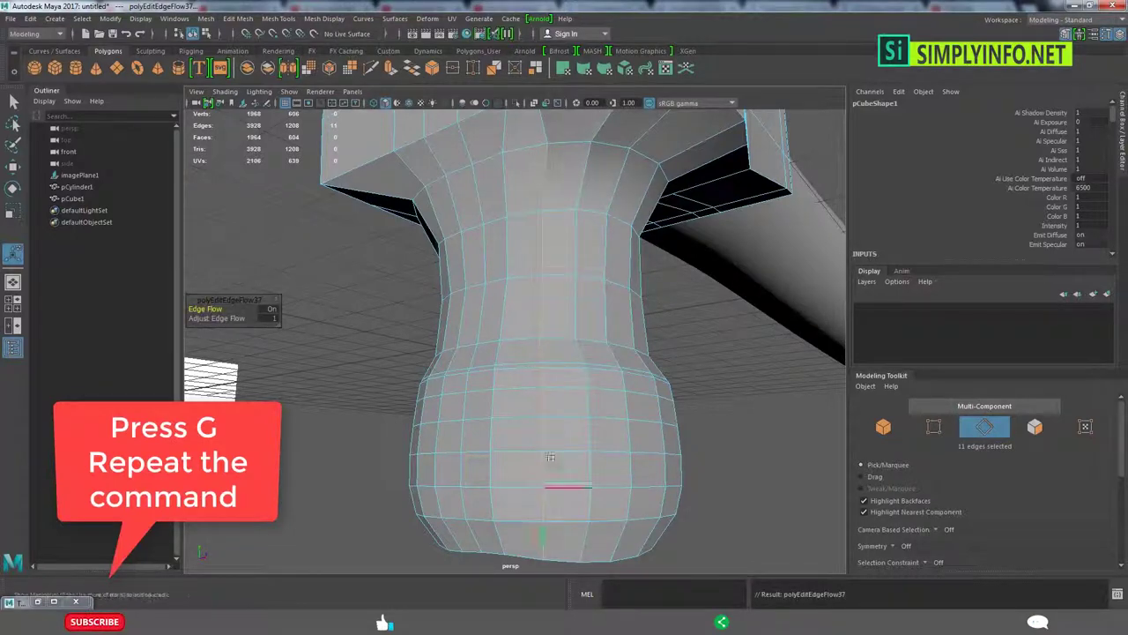
{"action": "left_click_drag", "start_coordinate": [546, 534], "coordinate": [503, 542], "text": "alt"}
{"action": "left_click_drag", "start_coordinate": [499, 170], "coordinate": [576, 305], "text": "alt"}
- Smooth the striking-end loops down to the bottom rim with repeated Edit Edge Flow
{"action": "left_click", "coordinate": [438, 498]}
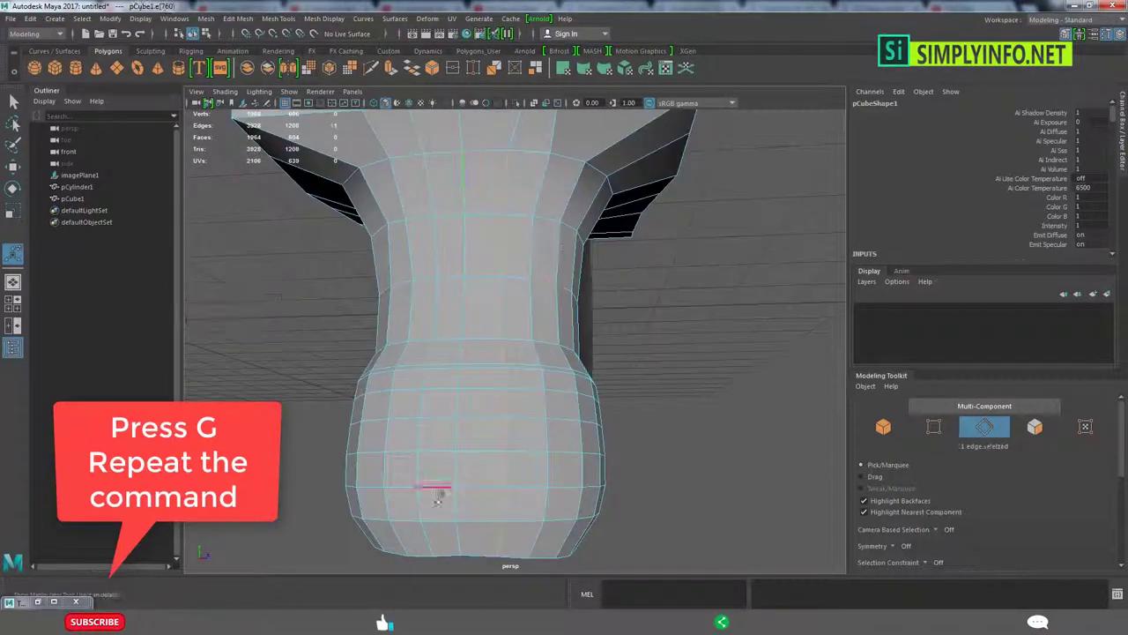
{"action": "key", "text": "g"}
{"action": "left_click_drag", "start_coordinate": [462, 534], "coordinate": [450, 173], "text": "alt"}
{"action": "double_click", "coordinate": [423, 540]}
{"action": "mouse_move", "coordinate": [423, 541]}
{"action": "left_mouse_down", "text": "alt"}
{"action": "mouse_move", "coordinate": [501, 456]}
{"action": "mouse_move", "coordinate": [409, 154]}
{"action": "left_mouse_up", "text": "alt"}
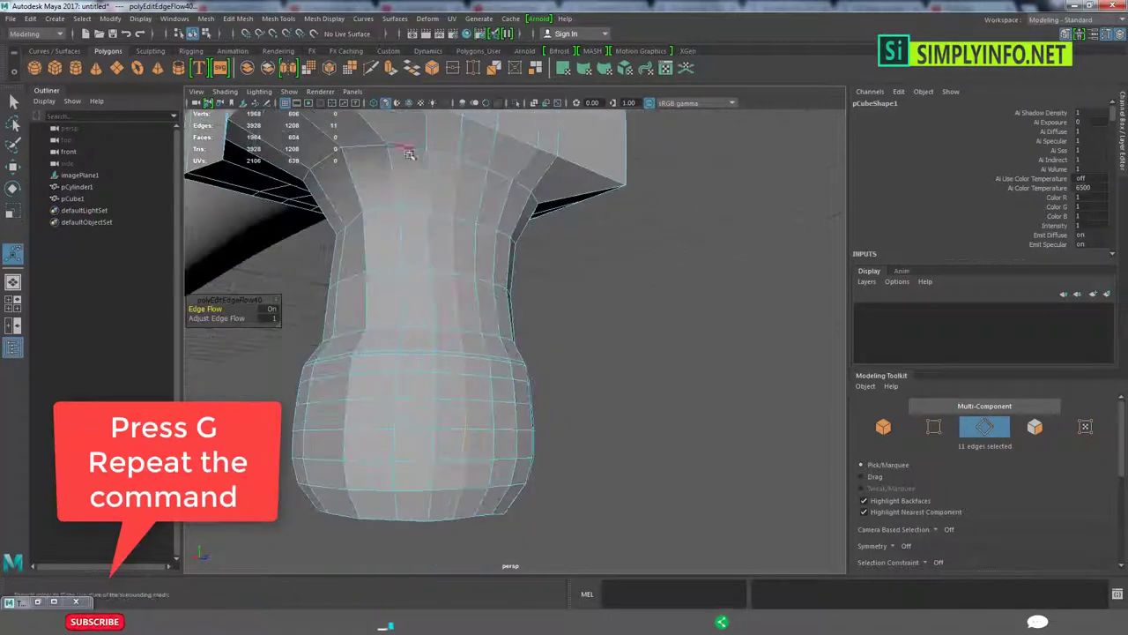
{"action": "left_click", "coordinate": [432, 506]}
{"action": "left_click_drag", "start_coordinate": [432, 505], "coordinate": [427, 183], "text": "alt"}
{"action": "key", "text": "g"}
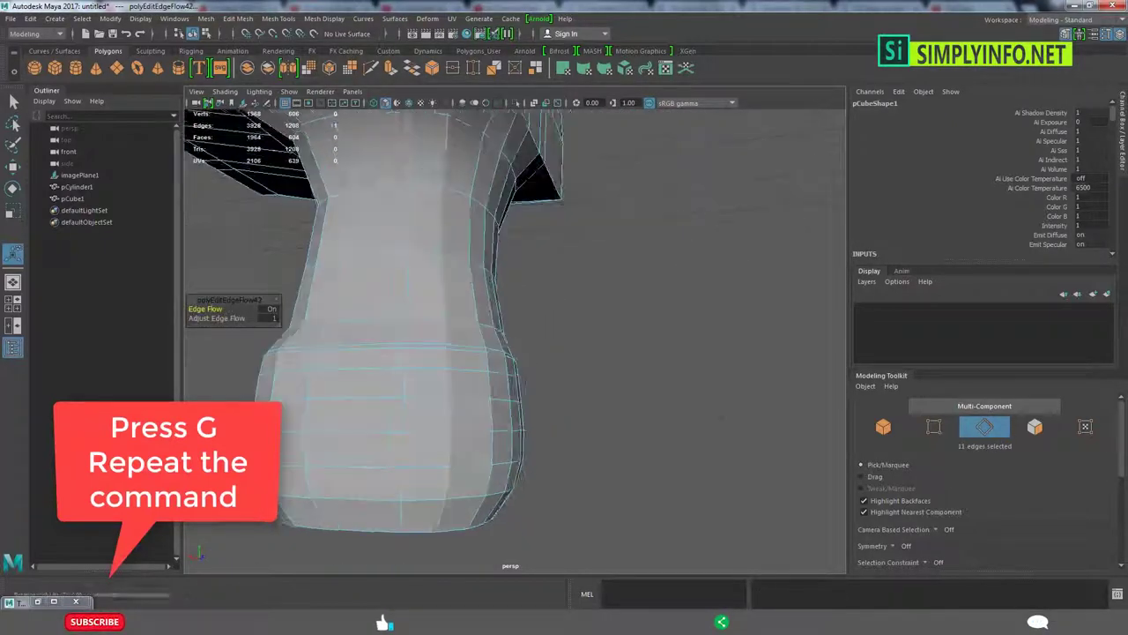
{"action": "key", "text": "g"}
{"action": "left_click_drag", "start_coordinate": [405, 502], "coordinate": [466, 452], "text": "alt"}
- Smooth the remaining striking-end edge loops, reaching polyEditEdgeFlow50, then clear the selection
{"action": "left_click", "coordinate": [415, 136]}
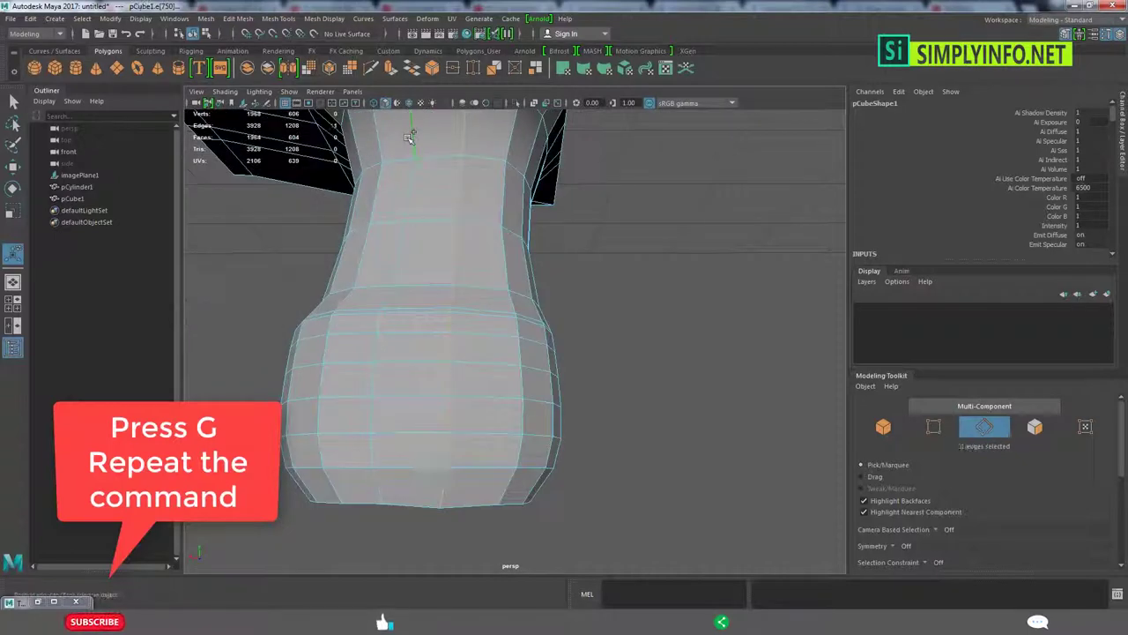
{"action": "key", "text": "g"}
{"action": "left_click_drag", "start_coordinate": [416, 136], "coordinate": [426, 416], "text": "alt"}
{"action": "left_click", "coordinate": [437, 192]}
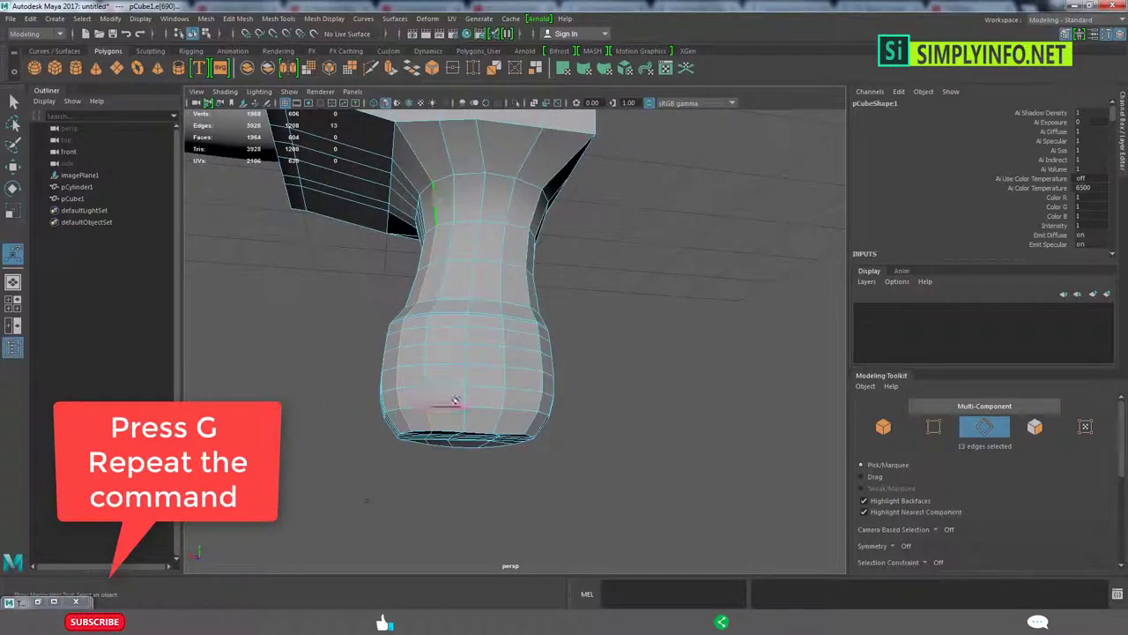
{"action": "left_click", "coordinate": [408, 393]}
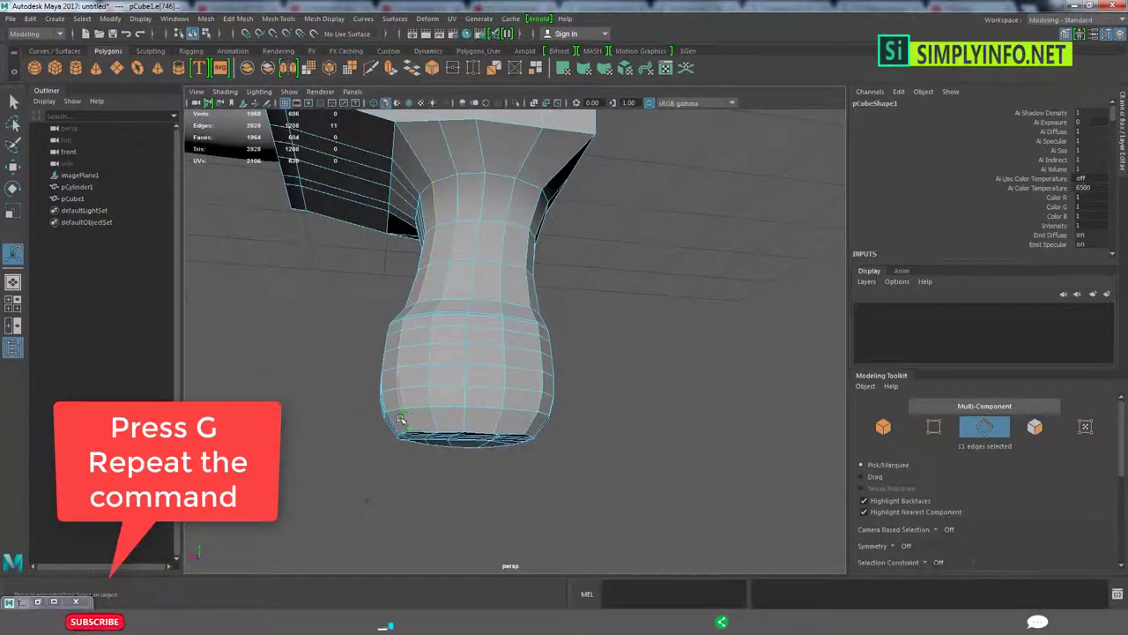
{"action": "key", "text": "g"}
{"action": "left_click_drag", "start_coordinate": [401, 420], "coordinate": [492, 239], "text": "alt"}
{"action": "double_click", "coordinate": [516, 366]}
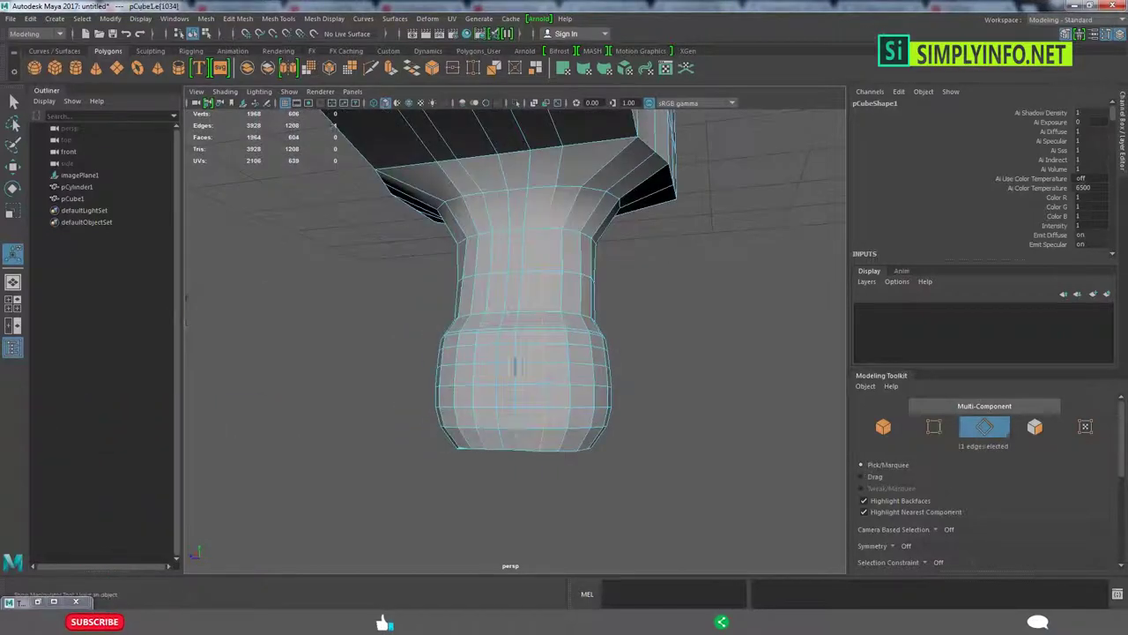
{"action": "key", "text": "g"}
{"action": "left_click_drag", "start_coordinate": [520, 196], "coordinate": [537, 217], "text": "alt"}
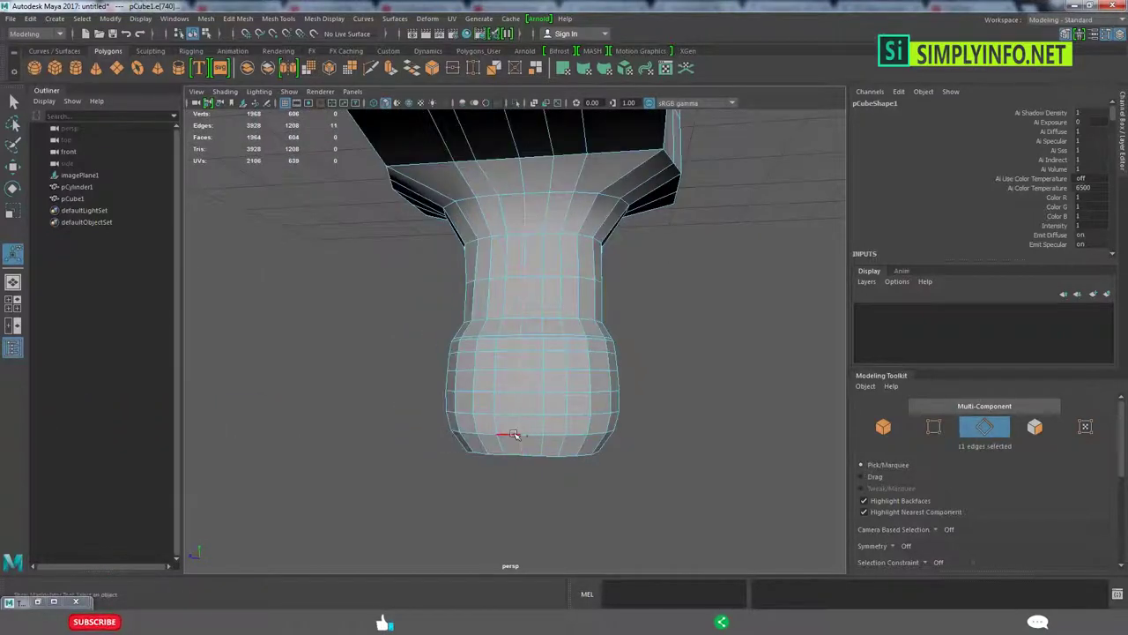
{"action": "key", "text": "g"}
{"action": "double_click", "coordinate": [531, 440]}
{"action": "key", "text": "g"}
{"action": "mouse_move", "coordinate": [536, 411]}
{"action": "left_mouse_down", "text": "alt"}
{"action": "mouse_move", "coordinate": [684, 352]}
{"action": "mouse_move", "coordinate": [635, 322]}
{"action": "mouse_move", "coordinate": [443, 335]}
{"action": "mouse_move", "coordinate": [506, 346]}
{"action": "left_mouse_up", "text": "alt"}
{"action": "left_click", "coordinate": [635, 322]}
- Move the upper neck edge loop along X in the front view to match the photo's shoulder
{"action": "double_click", "coordinate": [444, 335]}
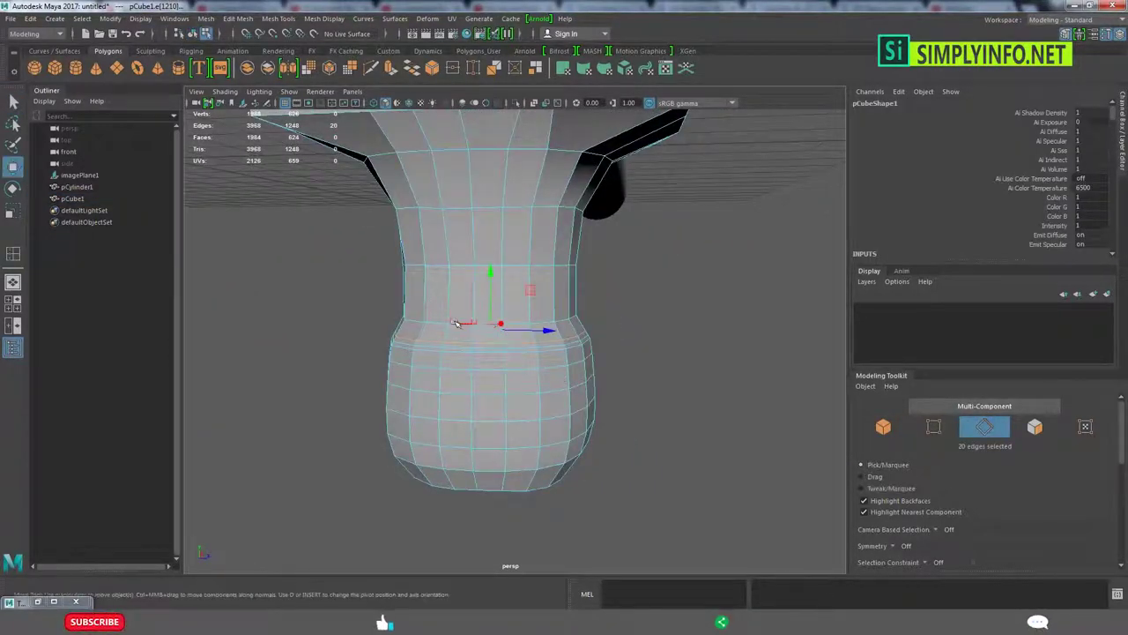
{"action": "double_click", "coordinate": [483, 324]}
{"action": "scroll", "coordinate": [491, 314], "scroll_direction": "up", "scroll_amount": 2}
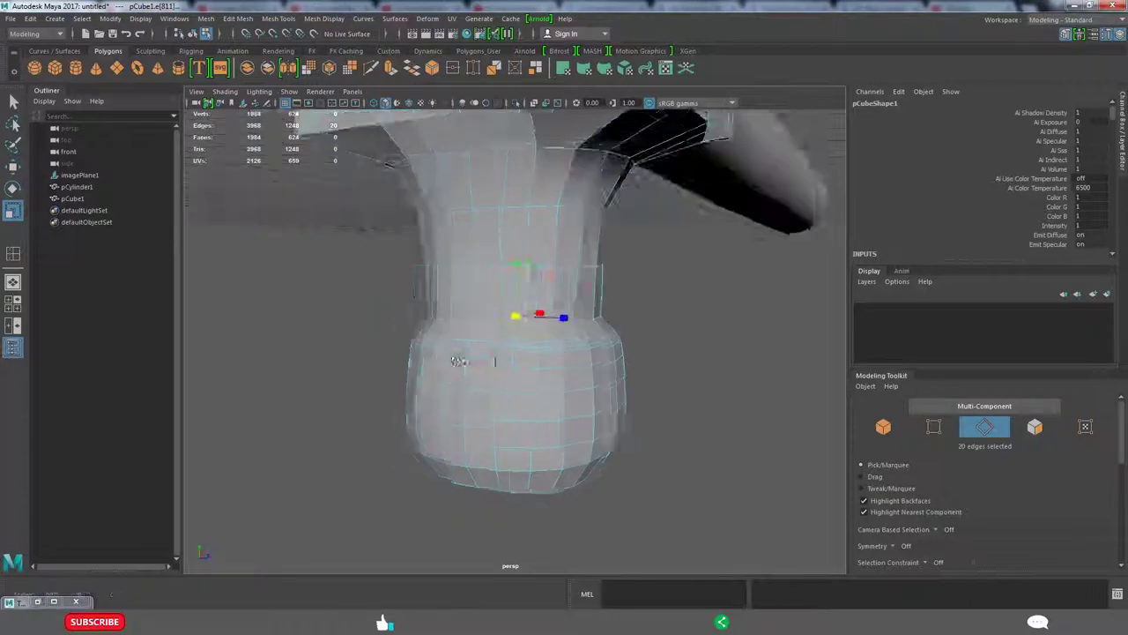
{"action": "key", "text": "space"}
{"action": "key", "text": "space"}
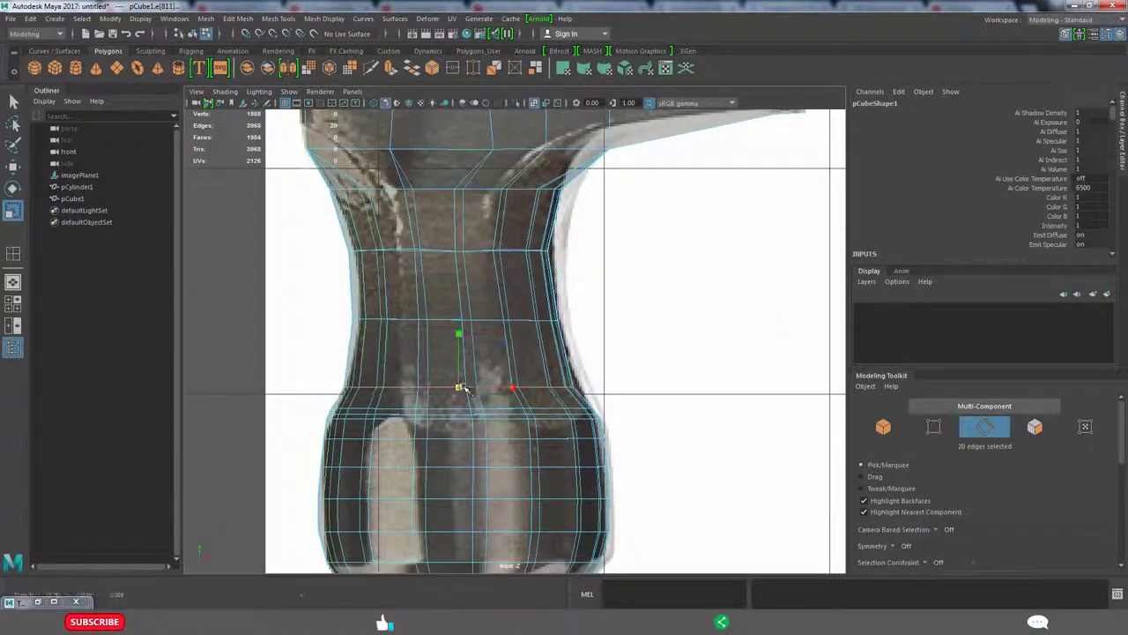
{"action": "left_click_drag", "start_coordinate": [514, 393], "coordinate": [502, 390]}
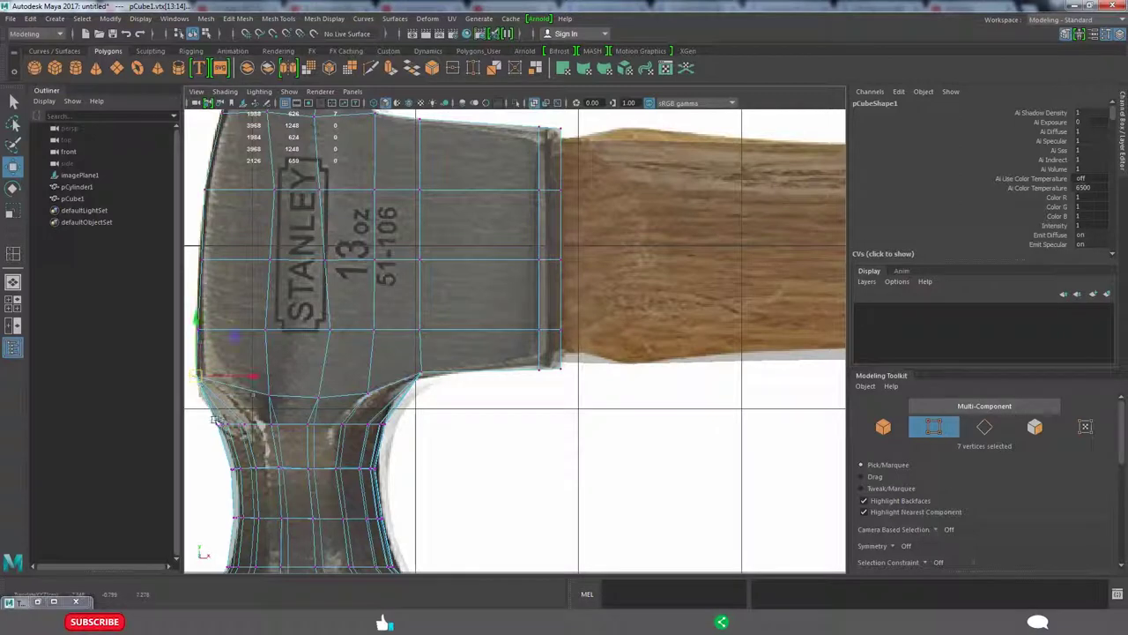
- Select the edge loop around the hammer head and frame it against the front-view reference photo
{"action": "mouse_move", "coordinate": [506, 431]}
{"action": "middle_mouse_down", "text": "alt"}
{"action": "mouse_move", "coordinate": [559, 415]}
{"action": "mouse_move", "coordinate": [582, 379]}
{"action": "middle_mouse_up", "text": "alt"}
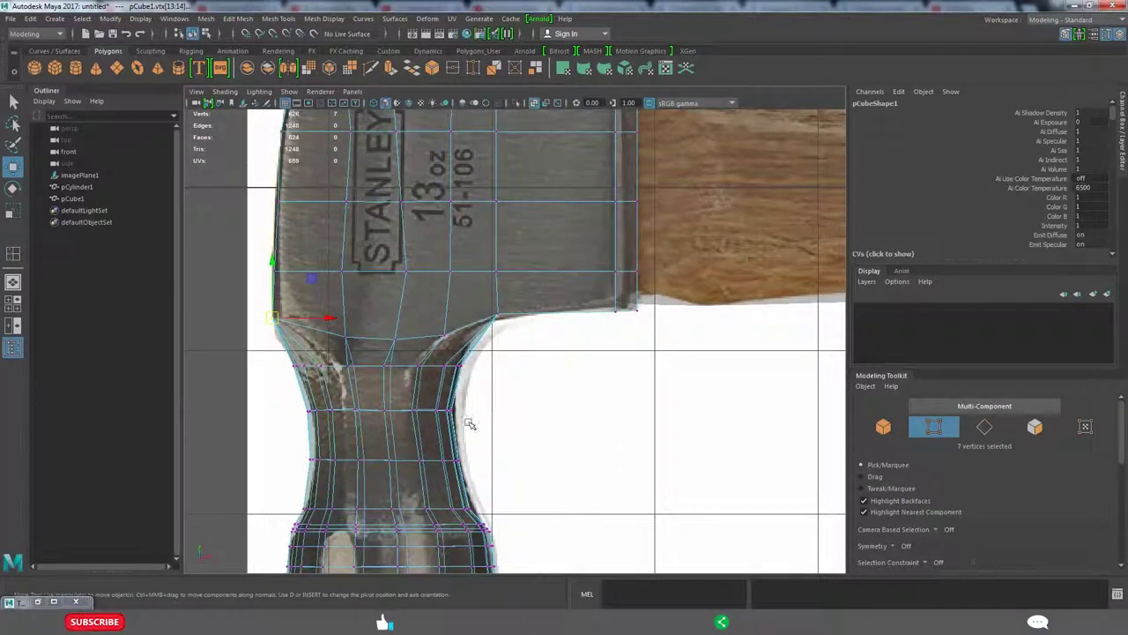
{"action": "middle_click_drag", "start_coordinate": [559, 428], "coordinate": [534, 496], "text": "alt"}
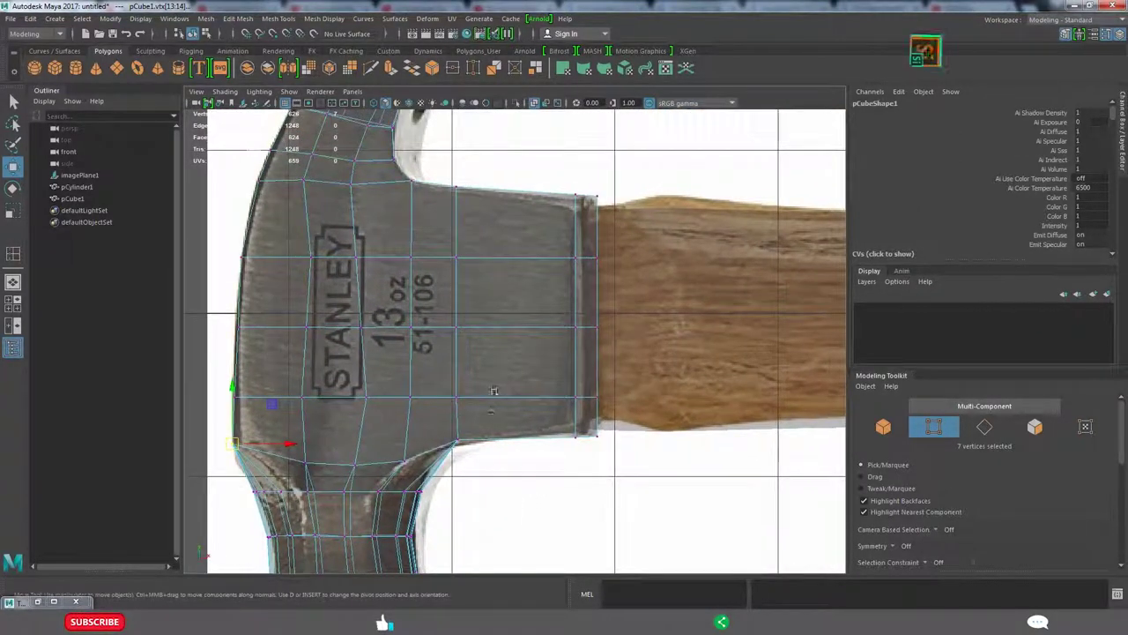
{"action": "key", "text": "space"}
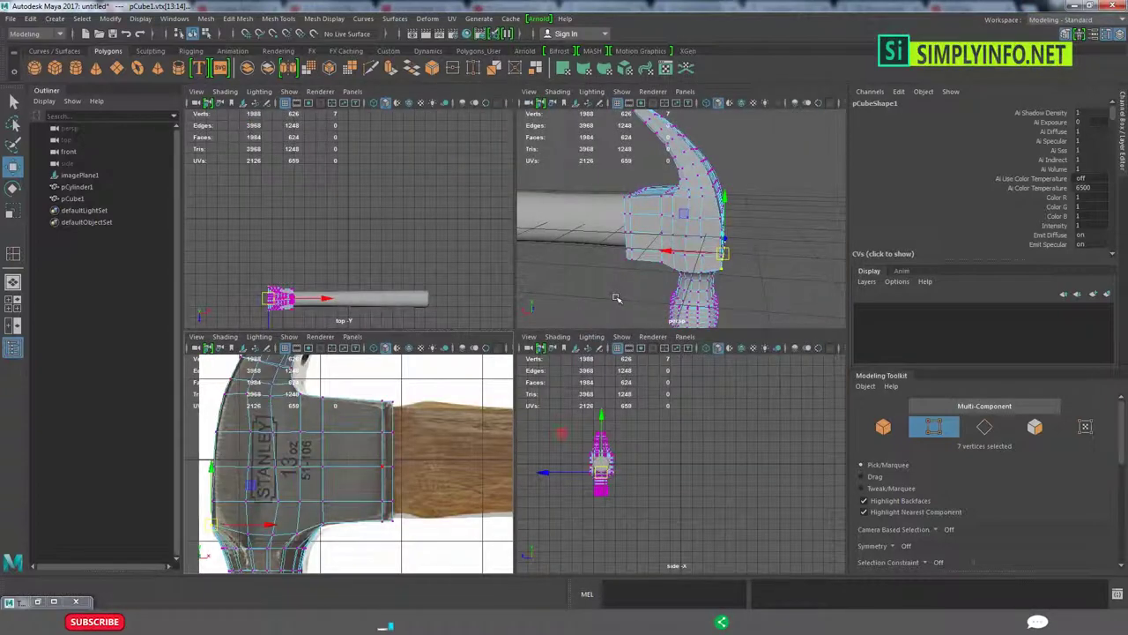
{"action": "key", "text": "space"}
{"action": "left_click_drag", "start_coordinate": [625, 297], "coordinate": [536, 322], "text": "alt"}
{"action": "key", "text": "F8"}
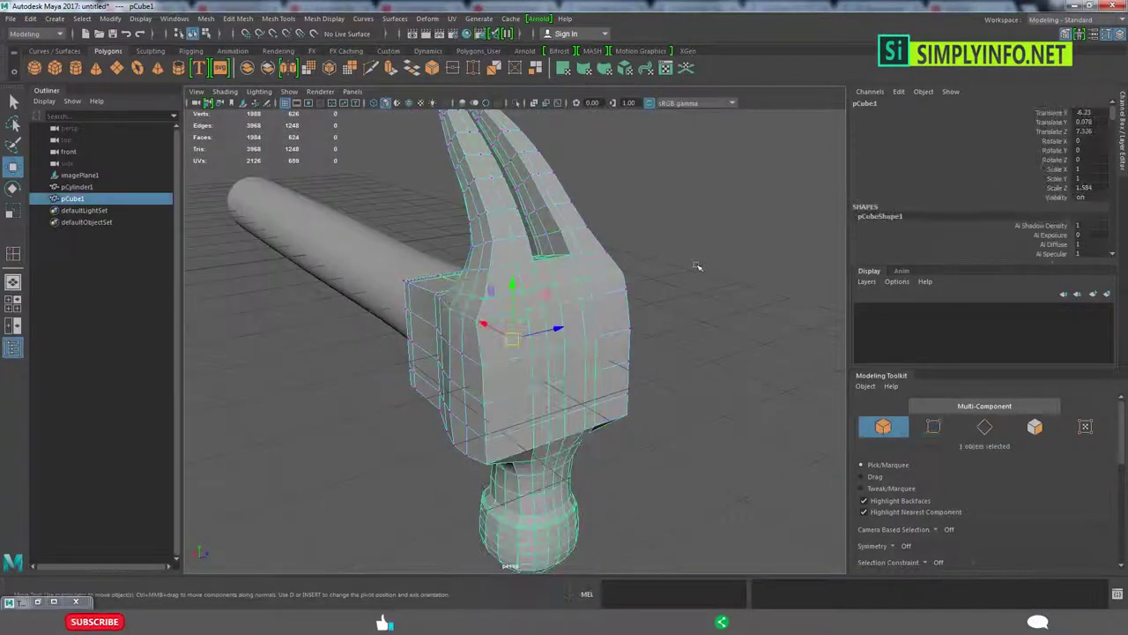
{"action": "left_click", "coordinate": [697, 266]}
{"action": "left_click_drag", "start_coordinate": [697, 267], "coordinate": [617, 300], "text": "alt"}
{"action": "right_click_drag", "start_coordinate": [534, 318], "coordinate": [498, 318]}
{"action": "double_click", "coordinate": [533, 314]}
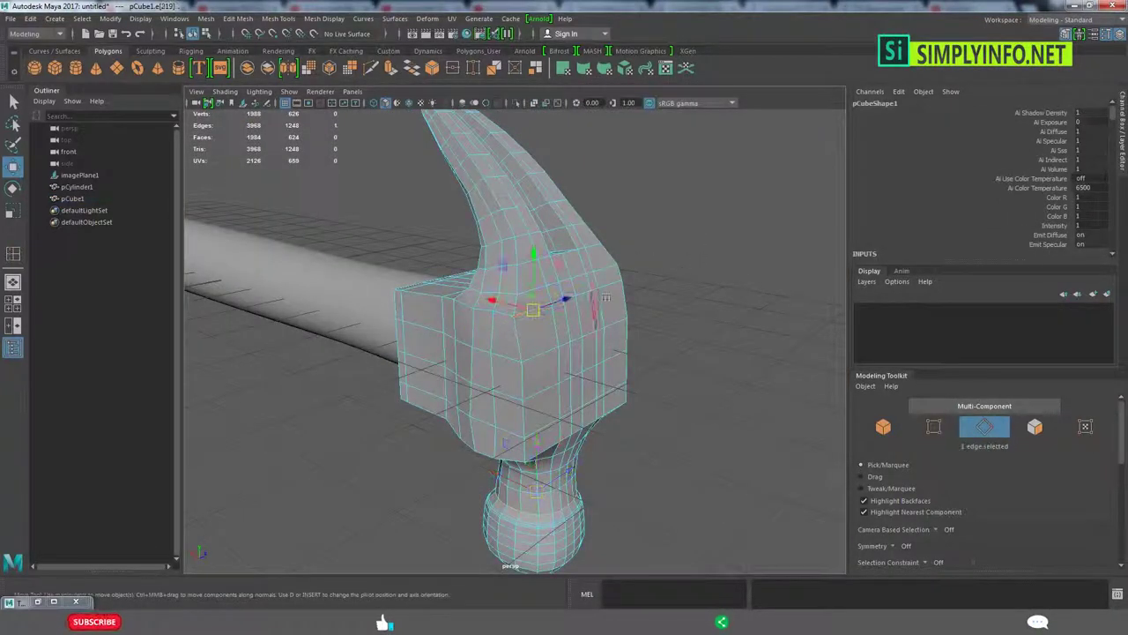
{"action": "key", "text": "space"}
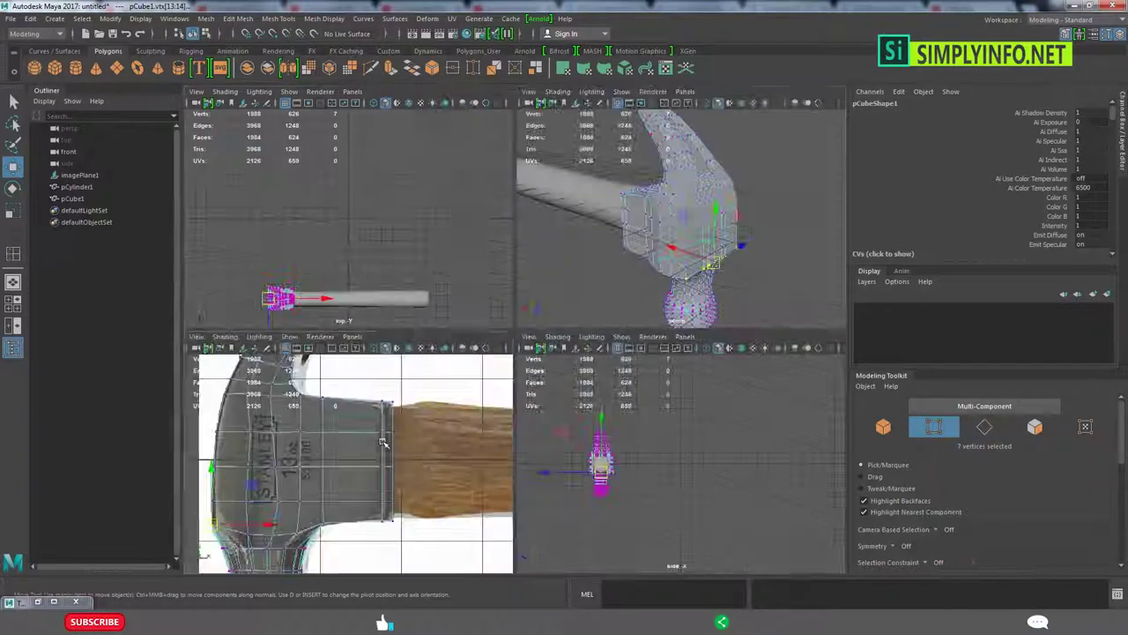
{"action": "key", "text": "space"}
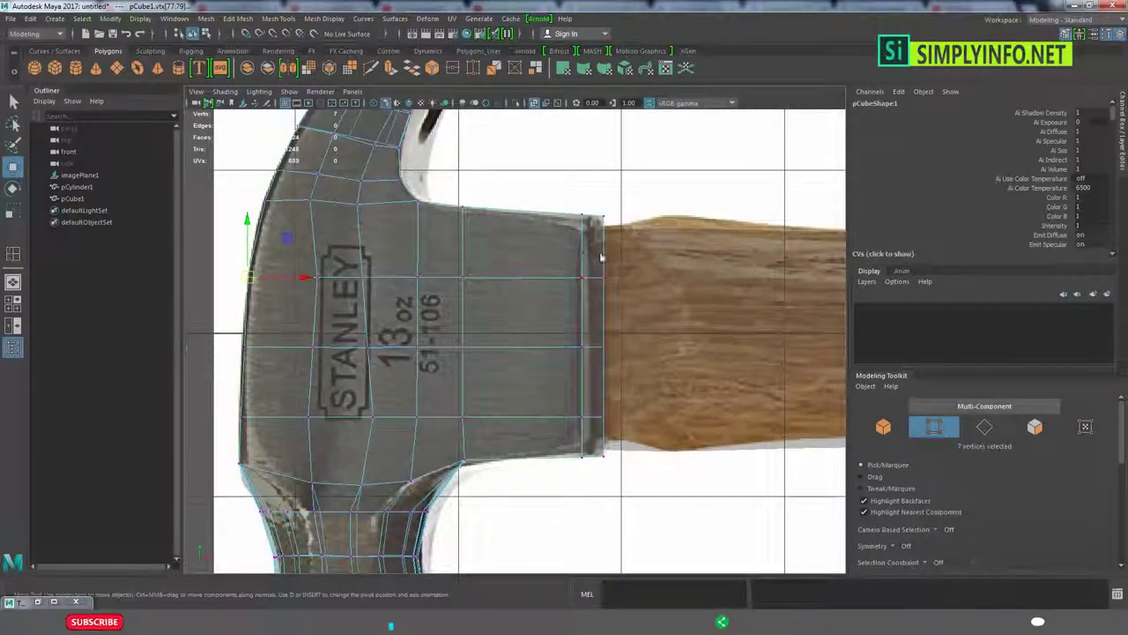
{"action": "key", "text": "space"}
{"action": "key", "text": "space"}
{"action": "key", "text": "space"}
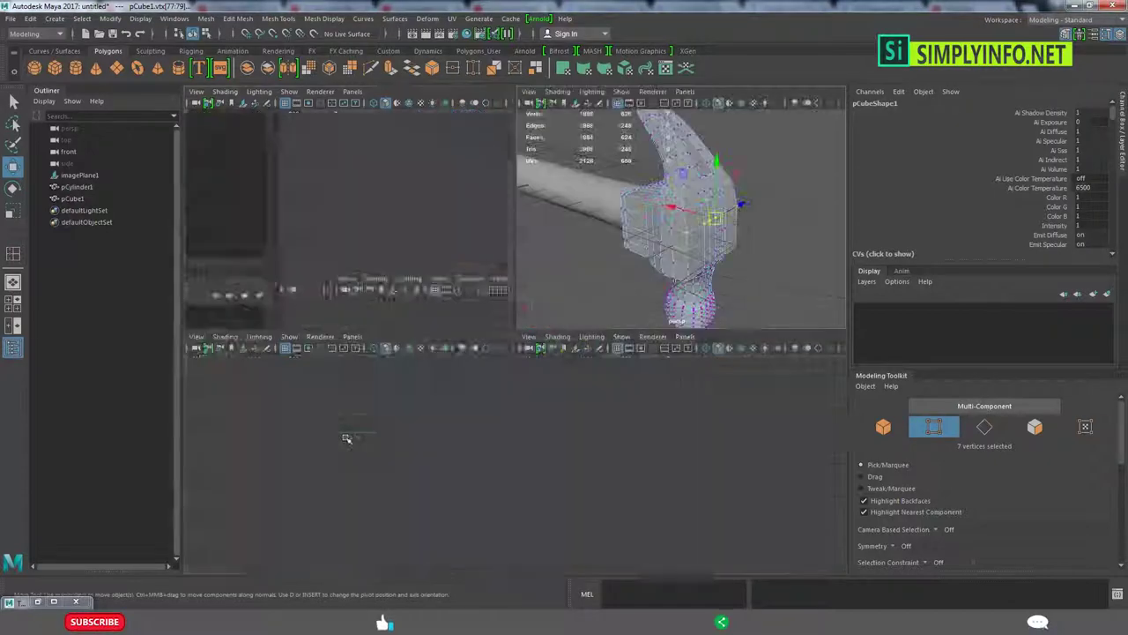
{"action": "key", "text": "space"}
{"action": "scroll", "coordinate": [407, 322], "scroll_direction": "up", "scroll_amount": 3}
{"action": "scroll", "coordinate": [407, 322], "scroll_direction": "up", "scroll_amount": 3}
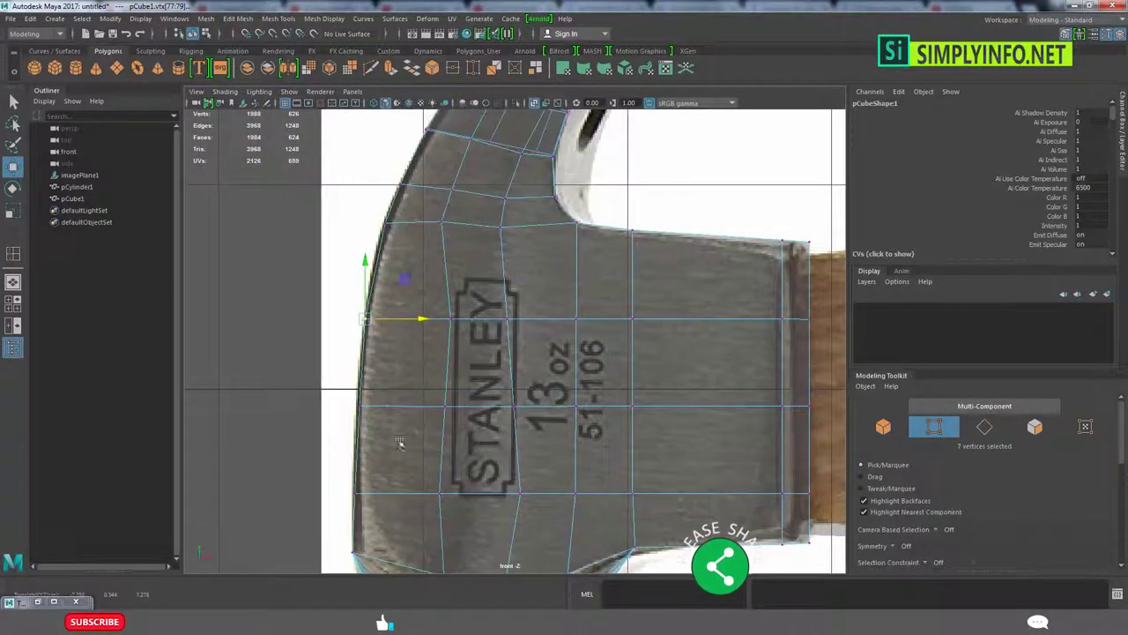
- Trace the head outline toward the claw base and inner claw curve, undoing a stray image-plane pick
{"action": "middle_click_drag", "start_coordinate": [399, 443], "coordinate": [389, 383], "text": "alt"}
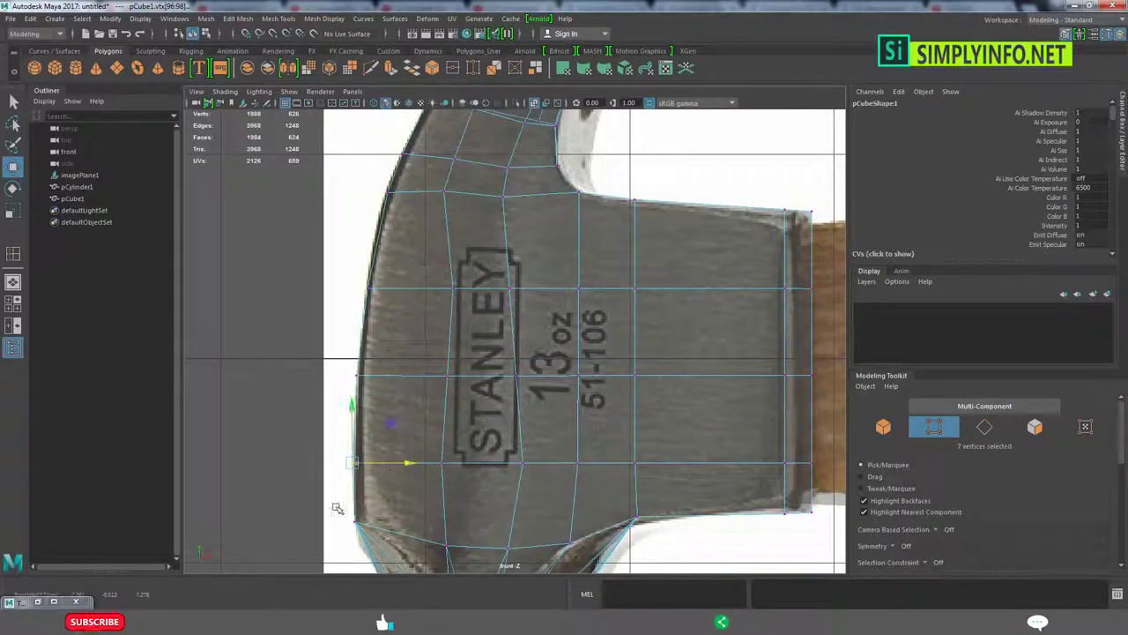
{"action": "middle_click_drag", "start_coordinate": [361, 520], "coordinate": [387, 352], "text": "alt"}
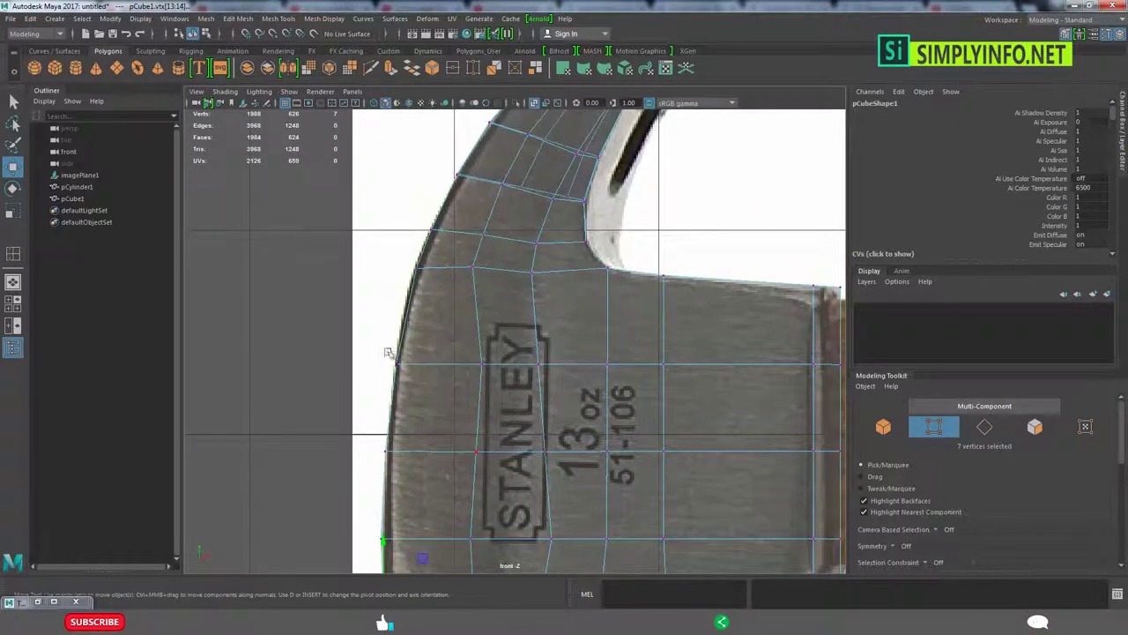
{"action": "middle_click_drag", "start_coordinate": [391, 262], "coordinate": [435, 346], "text": "alt"}
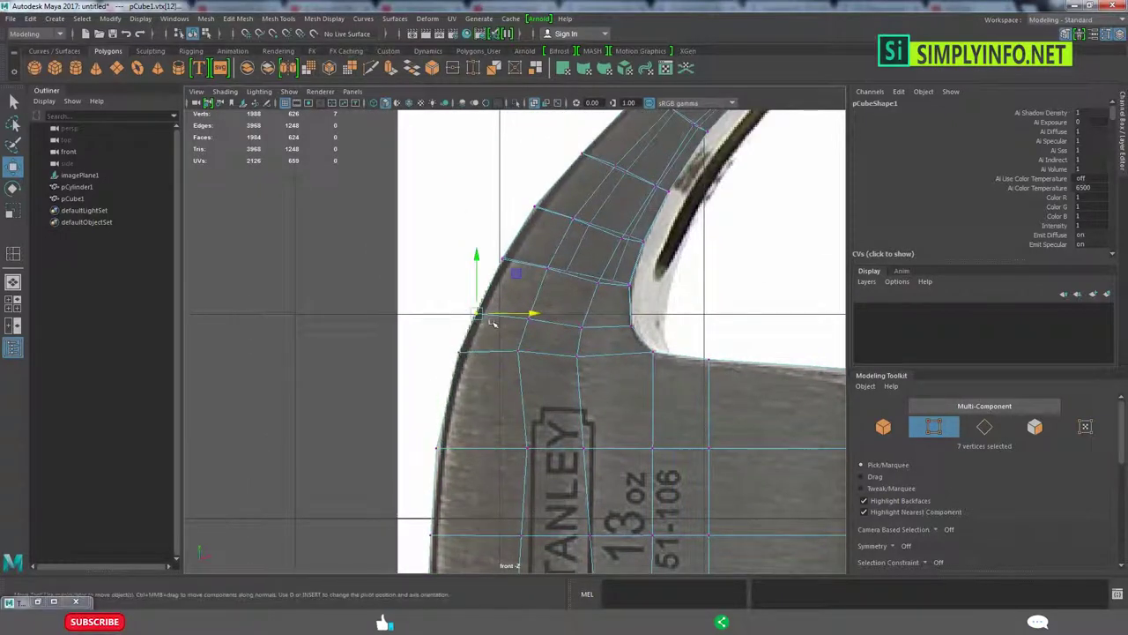
{"action": "middle_click_drag", "start_coordinate": [515, 258], "coordinate": [491, 278], "text": "alt"}
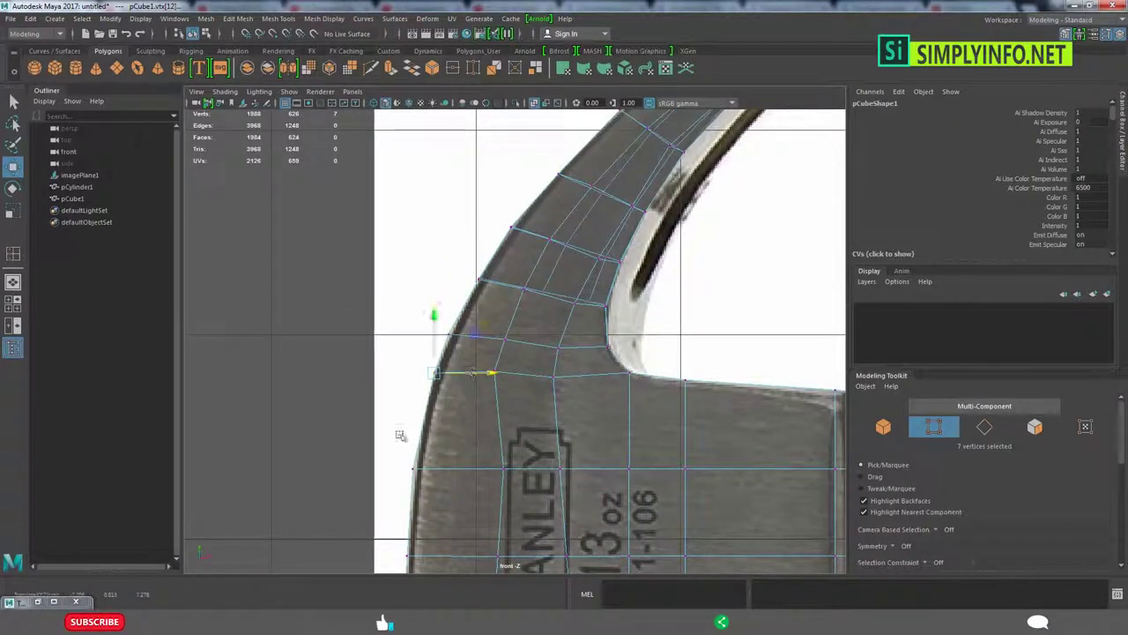
{"action": "middle_click_drag", "start_coordinate": [530, 450], "coordinate": [461, 460], "text": "alt"}
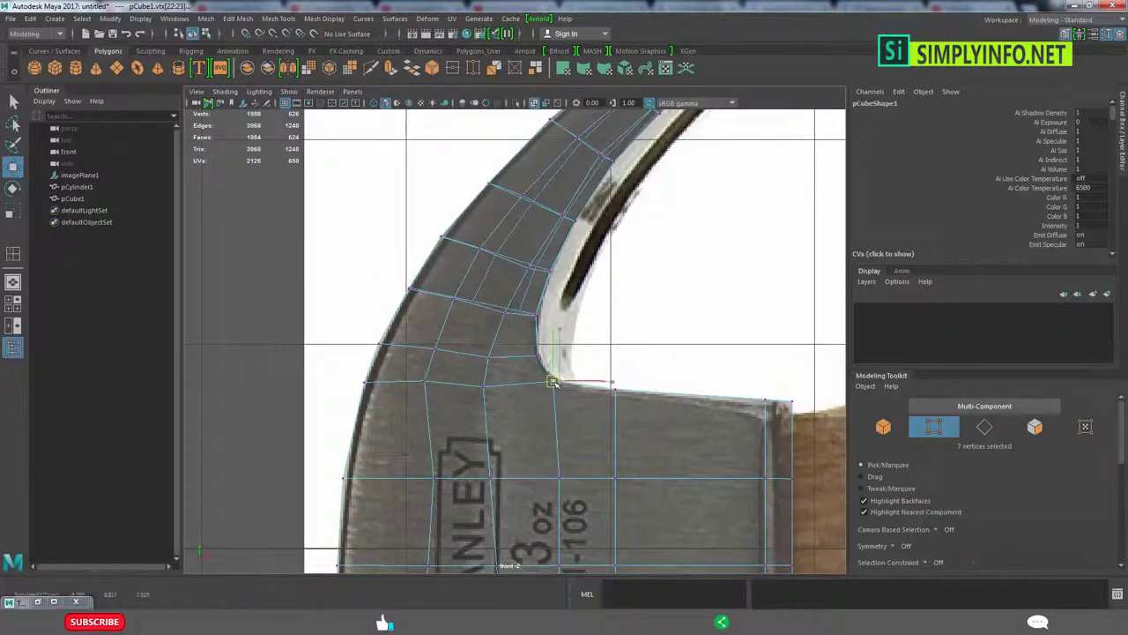
{"action": "middle_click_drag", "start_coordinate": [631, 408], "coordinate": [603, 397], "text": "alt"}
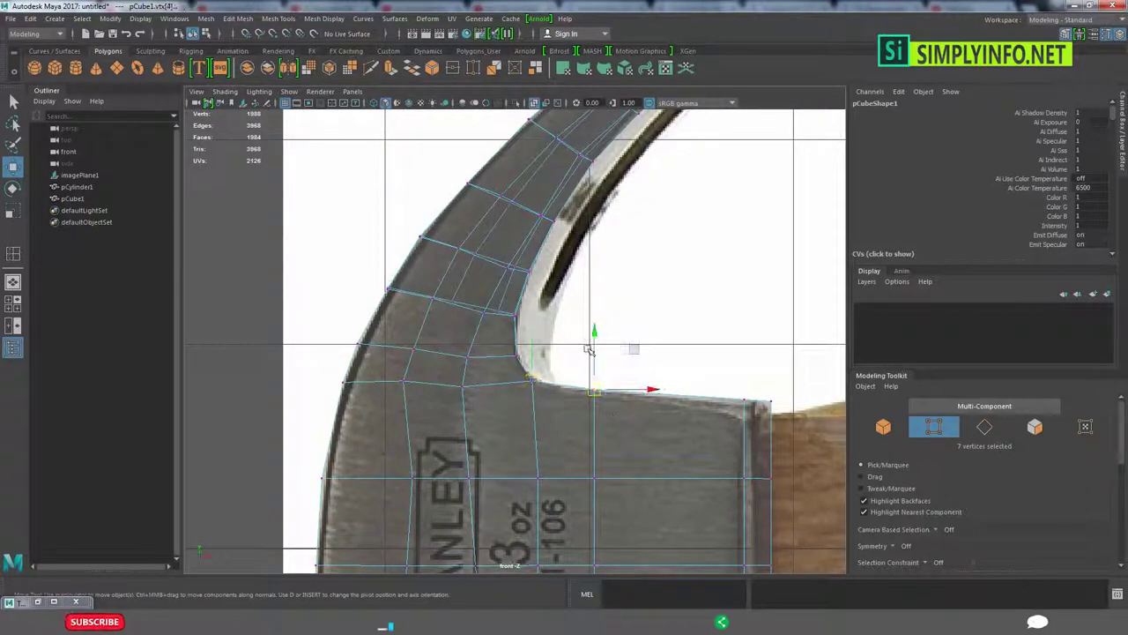
{"action": "left_click", "coordinate": [590, 356]}
{"action": "key", "text": "ctrl+z"}
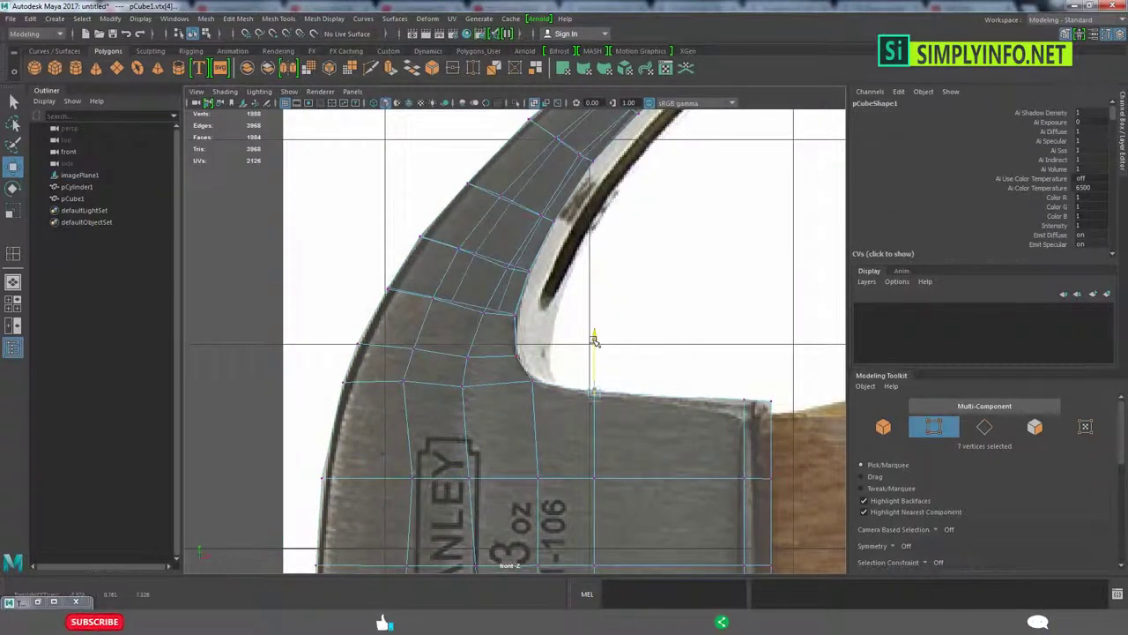
{"action": "key", "text": "F8"}
{"action": "key", "text": "space"}
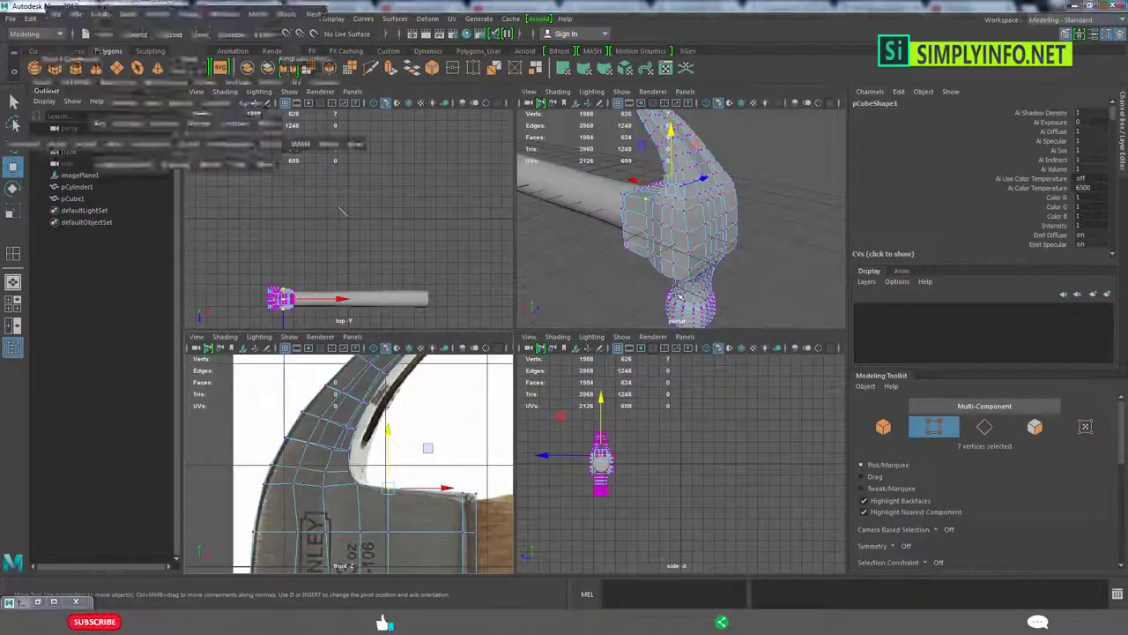
{"action": "key", "text": "space"}
{"action": "key", "text": "space"}
{"action": "key", "text": "space"}
{"action": "scroll", "coordinate": [518, 411], "scroll_direction": "down", "scroll_amount": 2}
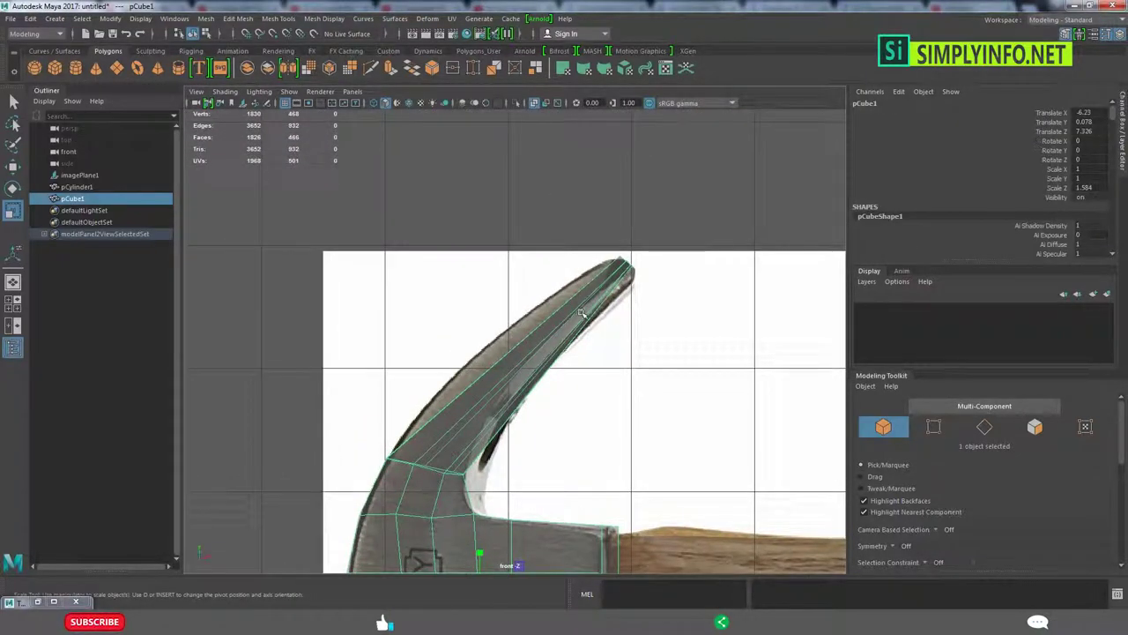
{"action": "key", "text": "space"}
{"action": "key", "text": "space"}
- In edge mode, select edges along the claw's inner strip and a single edge inside the slot
{"action": "mouse_move", "coordinate": [518, 411]}
{"action": "left_mouse_down", "text": "alt"}
{"action": "mouse_move", "coordinate": [377, 494]}
{"action": "mouse_move", "coordinate": [499, 493]}
{"action": "mouse_move", "coordinate": [516, 414]}
{"action": "left_mouse_up", "text": "alt"}
{"action": "key", "text": "F10"}
{"action": "left_click", "coordinate": [377, 495]}
{"action": "key", "text": "r"}
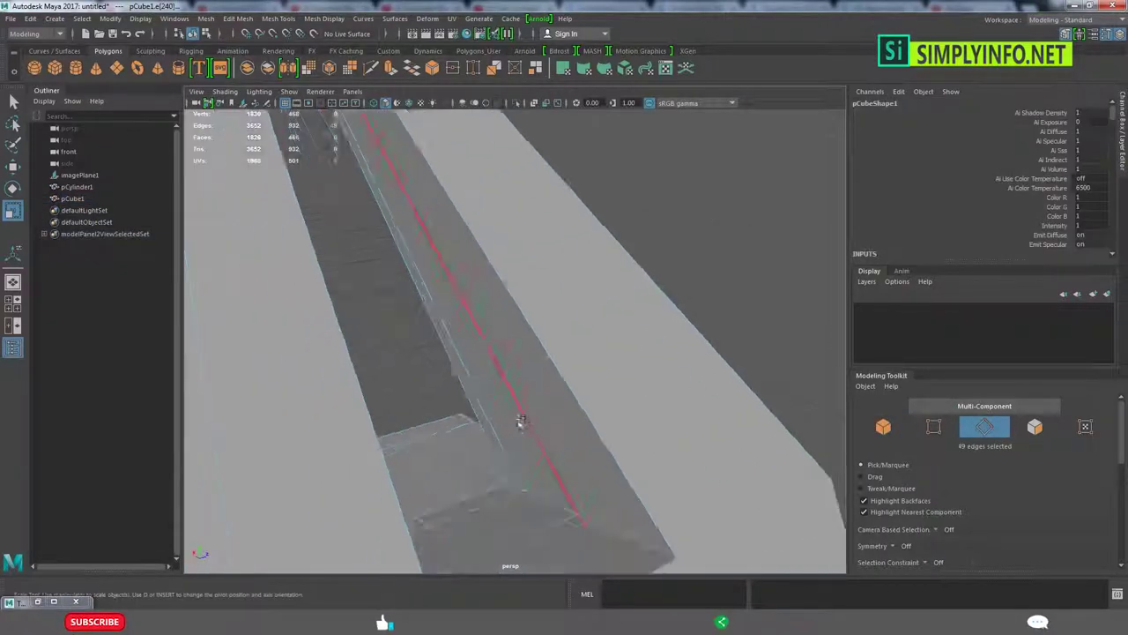
{"action": "mouse_move", "coordinate": [517, 491]}
{"action": "left_mouse_down", "text": "alt"}
{"action": "mouse_move", "coordinate": [529, 374]}
{"action": "mouse_move", "coordinate": [570, 362]}
{"action": "mouse_move", "coordinate": [561, 280]}
{"action": "mouse_move", "coordinate": [559, 350]}
{"action": "mouse_move", "coordinate": [587, 320]}
{"action": "mouse_move", "coordinate": [529, 377]}
{"action": "mouse_move", "coordinate": [534, 279]}
{"action": "mouse_move", "coordinate": [547, 324]}
{"action": "left_mouse_up", "text": "alt"}
{"action": "scroll", "coordinate": [529, 374], "scroll_direction": "down", "scroll_amount": 3}
{"action": "scroll", "coordinate": [528, 374], "scroll_direction": "up", "scroll_amount": 4}
{"action": "left_click", "coordinate": [562, 280]}
- Insert a new edge loop across the claw wall and apply Edit Edge Flow to it
{"action": "key", "text": "F8"}
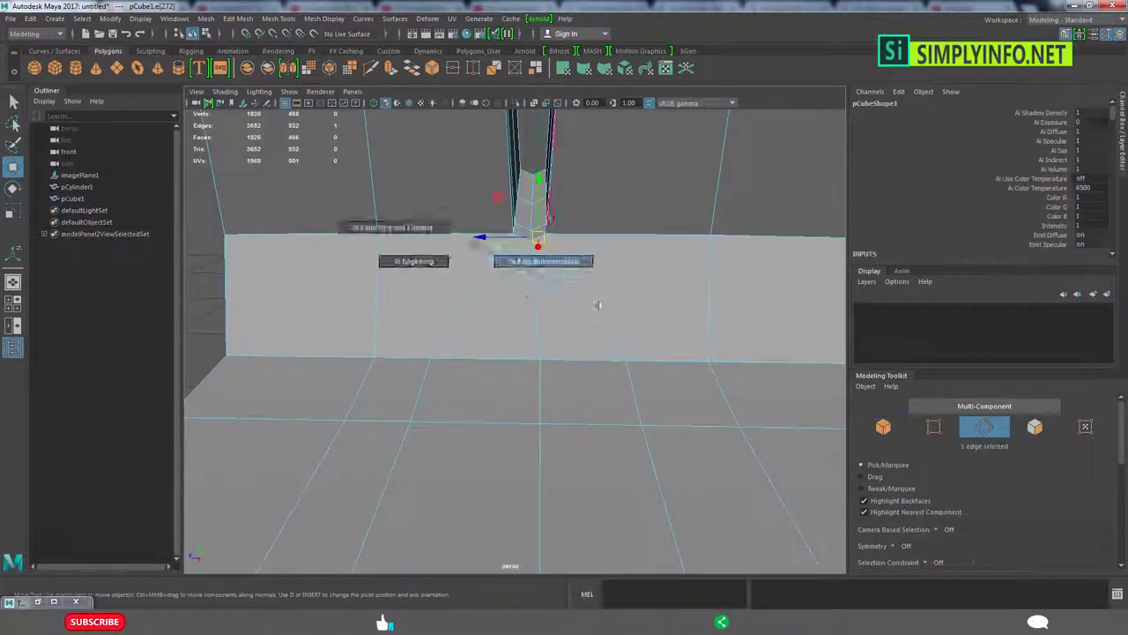
{"action": "right_click_drag", "start_coordinate": [476, 259], "coordinate": [542, 260], "text": "ctrl"}
{"action": "right_click", "coordinate": [508, 256], "text": "shift"}
{"action": "left_click", "coordinate": [496, 360]}
{"action": "left_click_drag", "start_coordinate": [496, 359], "coordinate": [531, 421], "text": "alt"}
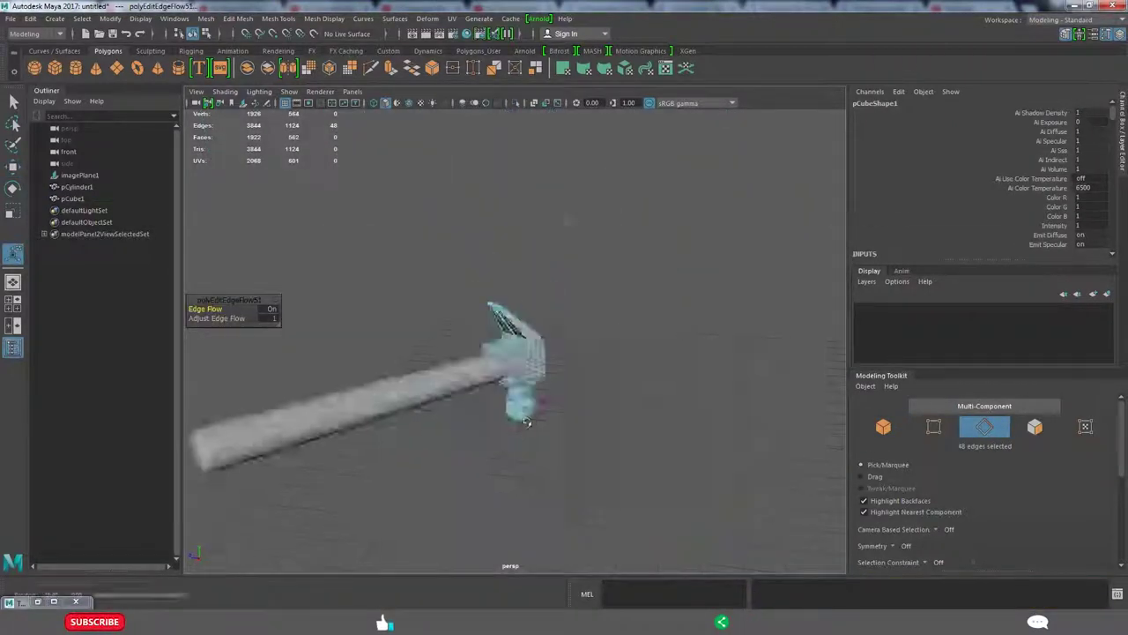
{"action": "scroll", "coordinate": [549, 333], "scroll_direction": "up", "scroll_amount": 5}
{"action": "key", "text": "g"}
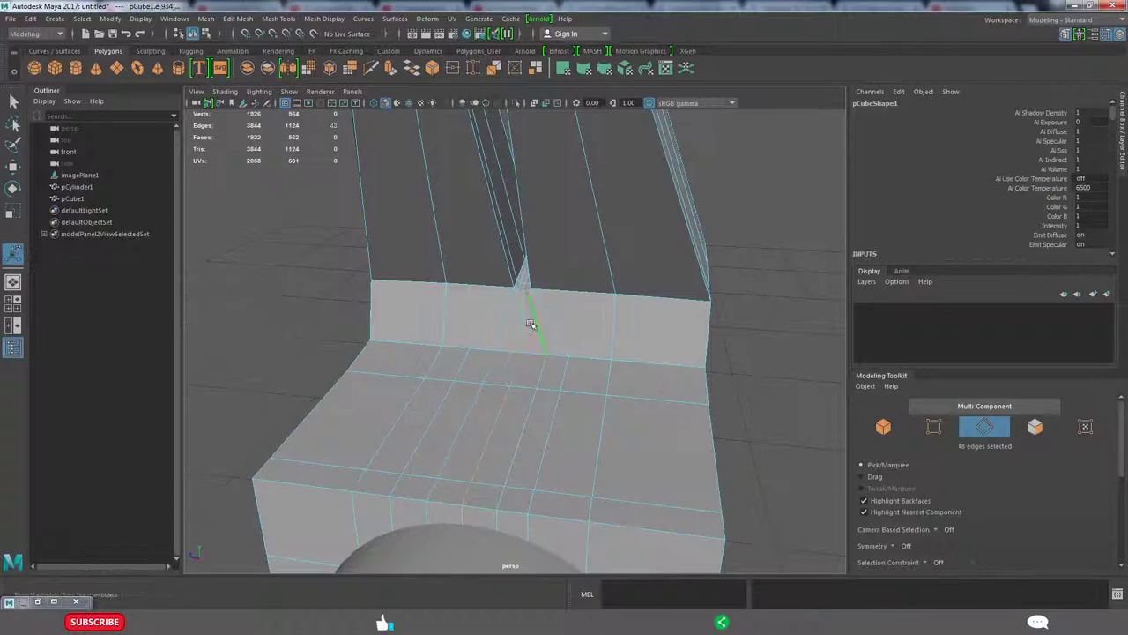
- Review the whole hammer, then reselect the hammer head mesh
{"action": "left_click_drag", "start_coordinate": [530, 323], "coordinate": [547, 291], "text": "alt"}
{"action": "right_click_drag", "start_coordinate": [549, 283], "coordinate": [700, 217]}
{"action": "scroll", "coordinate": [576, 308], "scroll_direction": "down", "scroll_amount": 4}
{"action": "mouse_move", "coordinate": [576, 308]}
{"action": "left_mouse_down", "text": "alt"}
{"action": "mouse_move", "coordinate": [621, 289]}
{"action": "mouse_move", "coordinate": [396, 327]}
{"action": "mouse_move", "coordinate": [701, 327]}
{"action": "mouse_move", "coordinate": [403, 322]}
{"action": "mouse_move", "coordinate": [487, 536]}
{"action": "mouse_move", "coordinate": [609, 491]}
{"action": "mouse_move", "coordinate": [529, 352]}
{"action": "left_mouse_up", "text": "alt"}
{"action": "left_click", "coordinate": [621, 288]}
{"action": "left_click", "coordinate": [529, 352]}
- In the front view, select a claw edge and a row of vertices across the claw
{"action": "scroll", "coordinate": [547, 346], "scroll_direction": "down", "scroll_amount": 2}
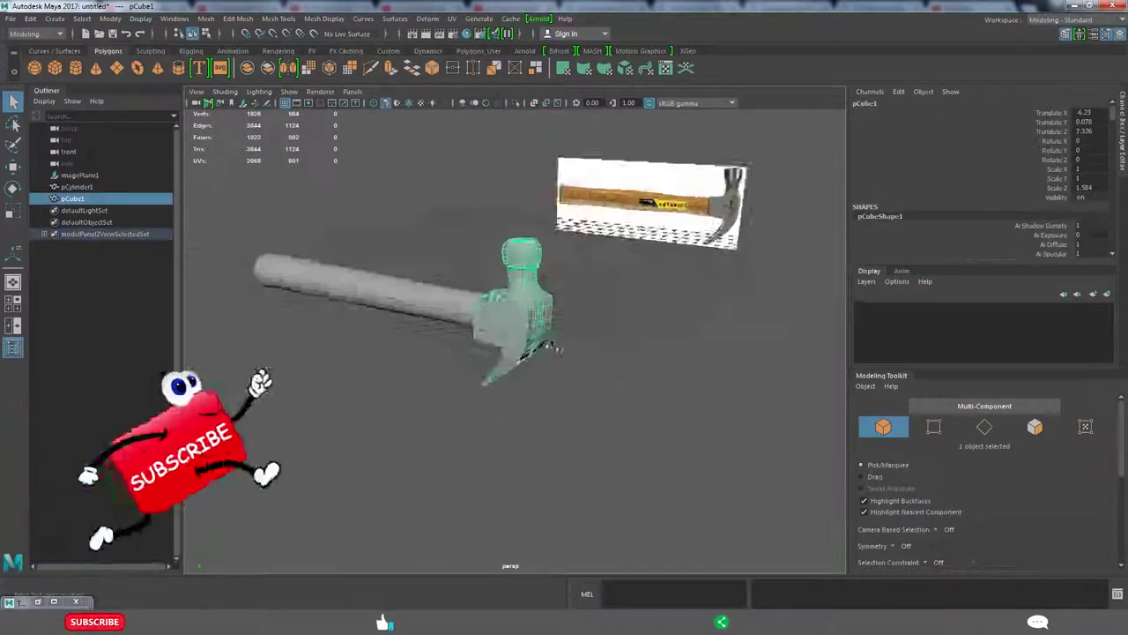
{"action": "key", "text": "space"}
{"action": "key", "text": "space"}
{"action": "right_click_drag", "start_coordinate": [504, 415], "coordinate": [504, 381]}
{"action": "key", "text": "w"}
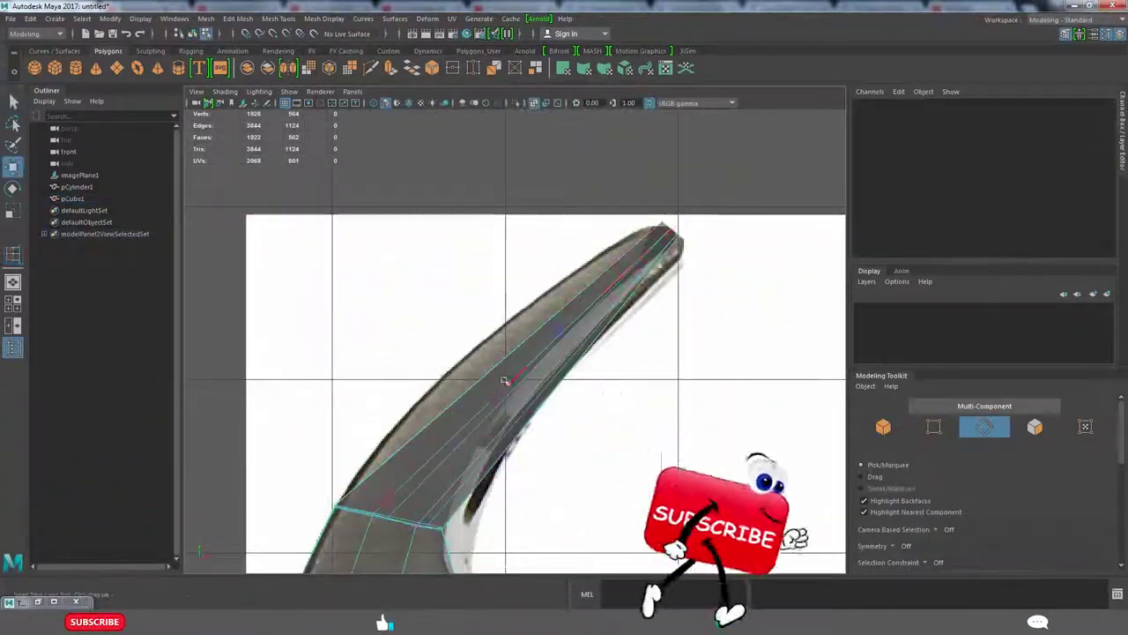
{"action": "left_click", "coordinate": [504, 381]}
{"action": "key", "text": "space"}
{"action": "key", "text": "space"}
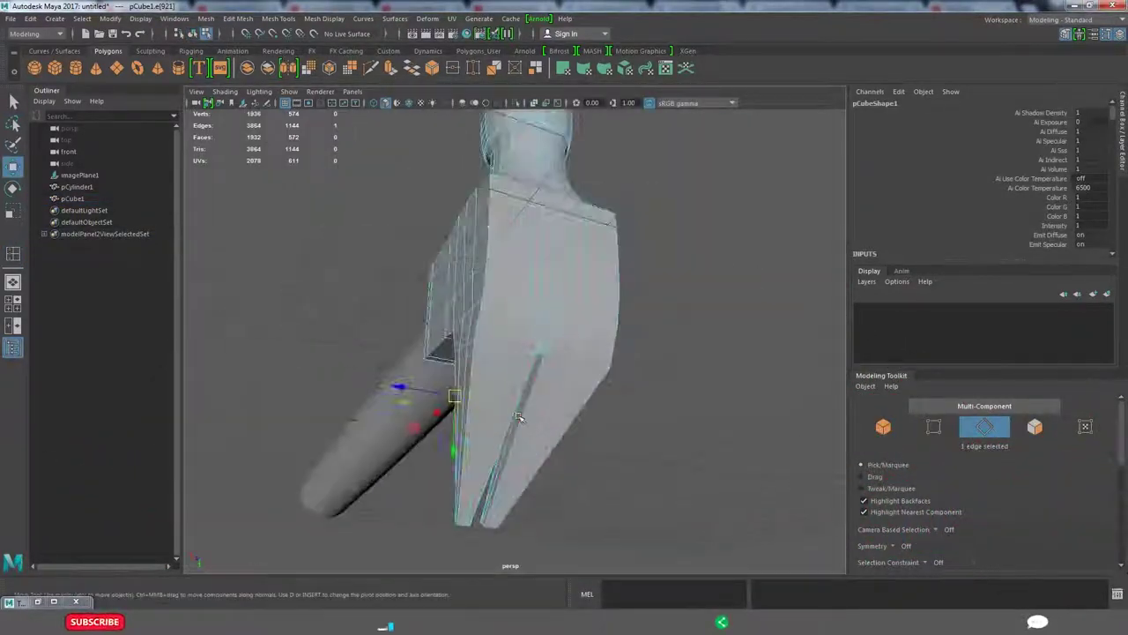
{"action": "key", "text": "space"}
{"action": "key", "text": "space"}
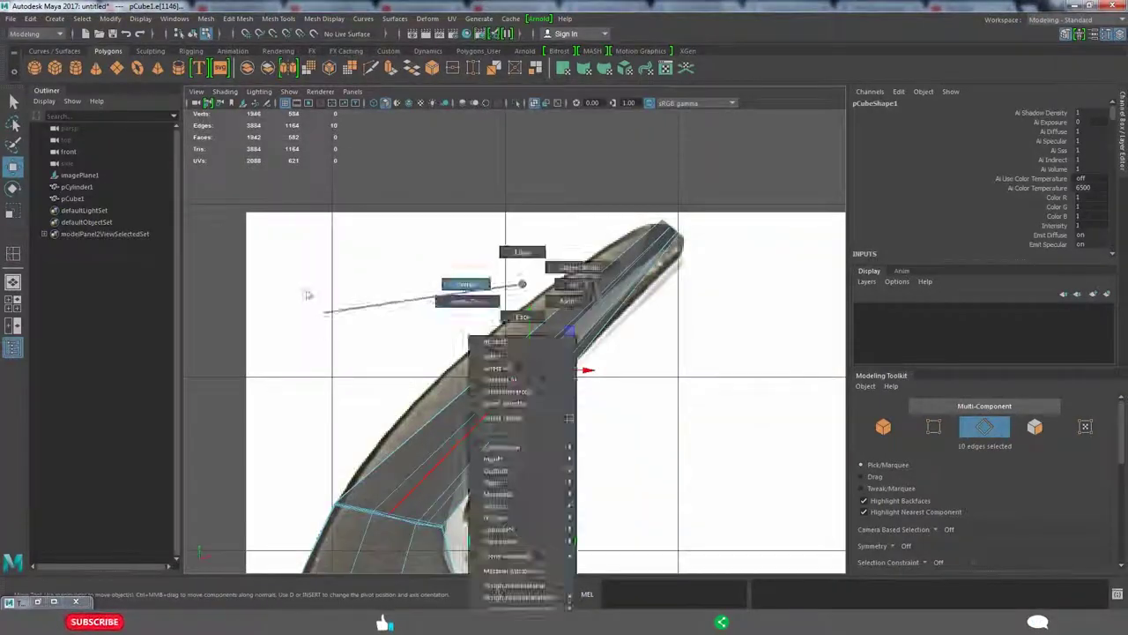
{"action": "right_click_drag", "start_coordinate": [517, 304], "coordinate": [517, 256]}
{"action": "middle_click_drag", "start_coordinate": [599, 362], "coordinate": [587, 402], "text": "alt"}
- Split a new edge loop across the claw and select its vertex rows for reshaping
{"action": "key", "text": "space"}
{"action": "key", "text": "space"}
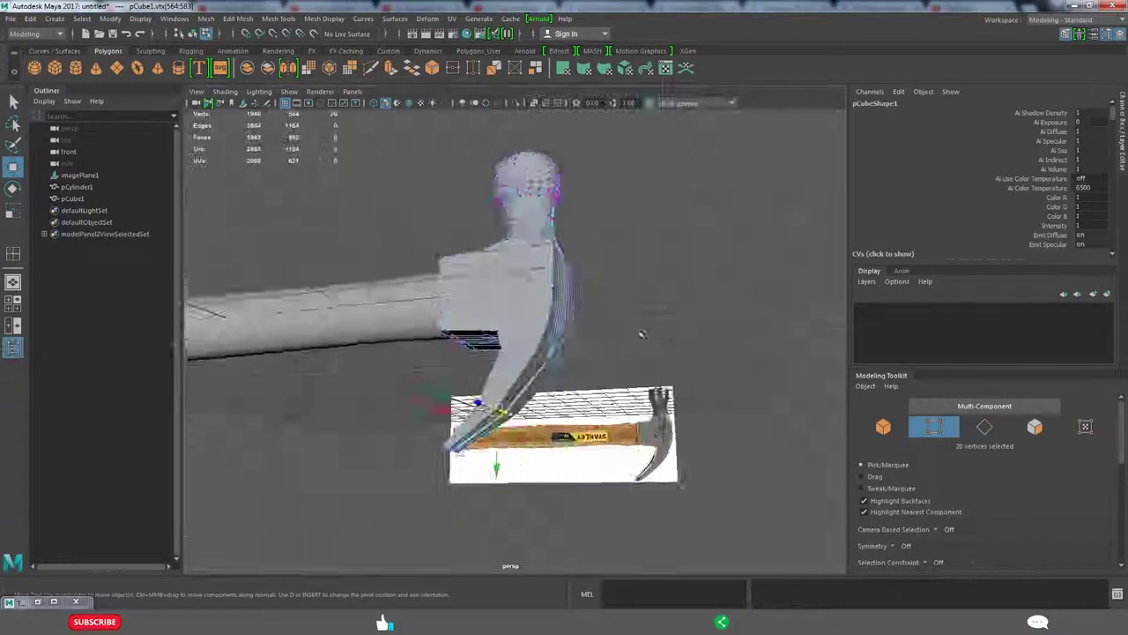
{"action": "left_click_drag", "start_coordinate": [529, 371], "coordinate": [493, 353], "text": "alt"}
{"action": "right_click_drag", "start_coordinate": [472, 340], "coordinate": [407, 358], "text": "ctrl"}
{"action": "key", "text": "space"}
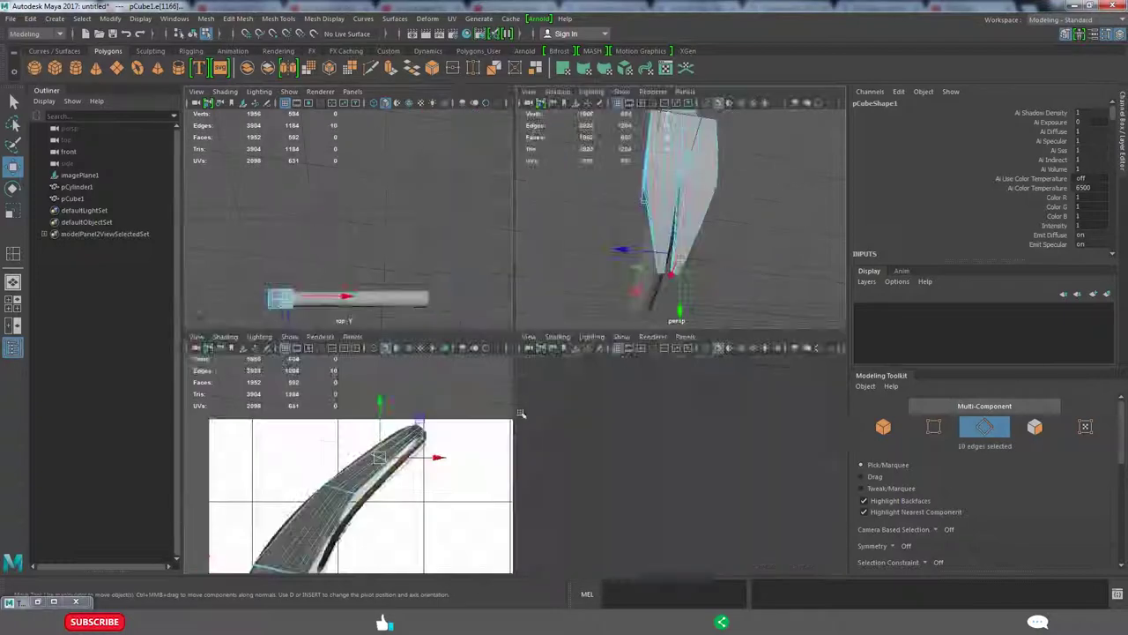
{"action": "key", "text": "space"}
{"action": "left_click", "coordinate": [622, 315]}
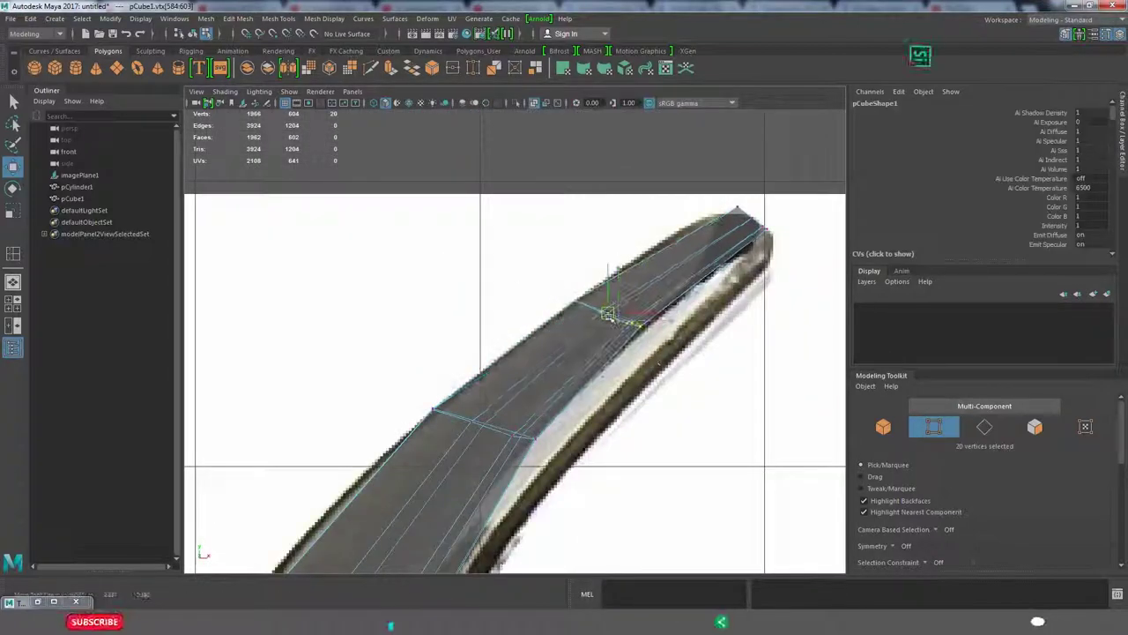
{"action": "middle_click_drag", "start_coordinate": [698, 260], "coordinate": [643, 304], "text": "alt"}
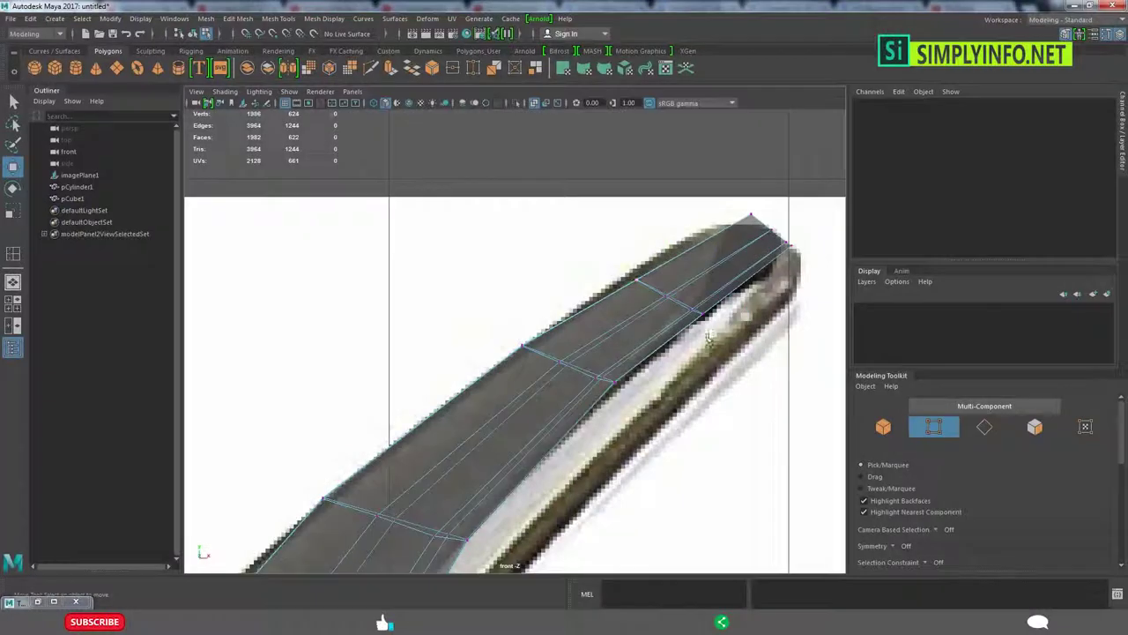
{"action": "double_click", "coordinate": [665, 289]}
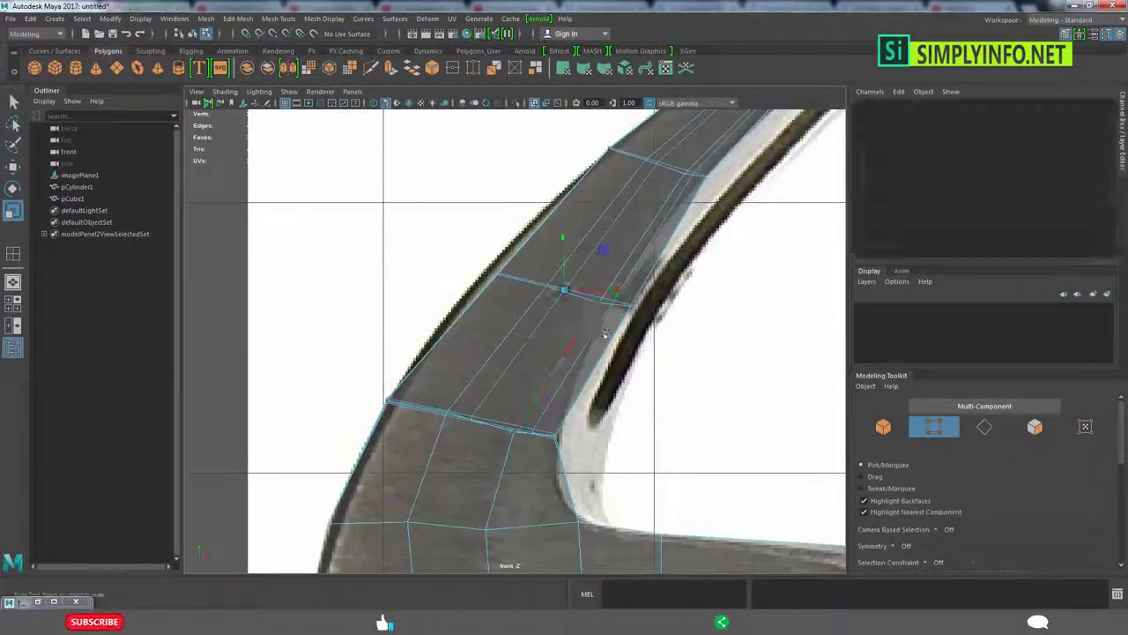
{"action": "double_click", "coordinate": [581, 301]}
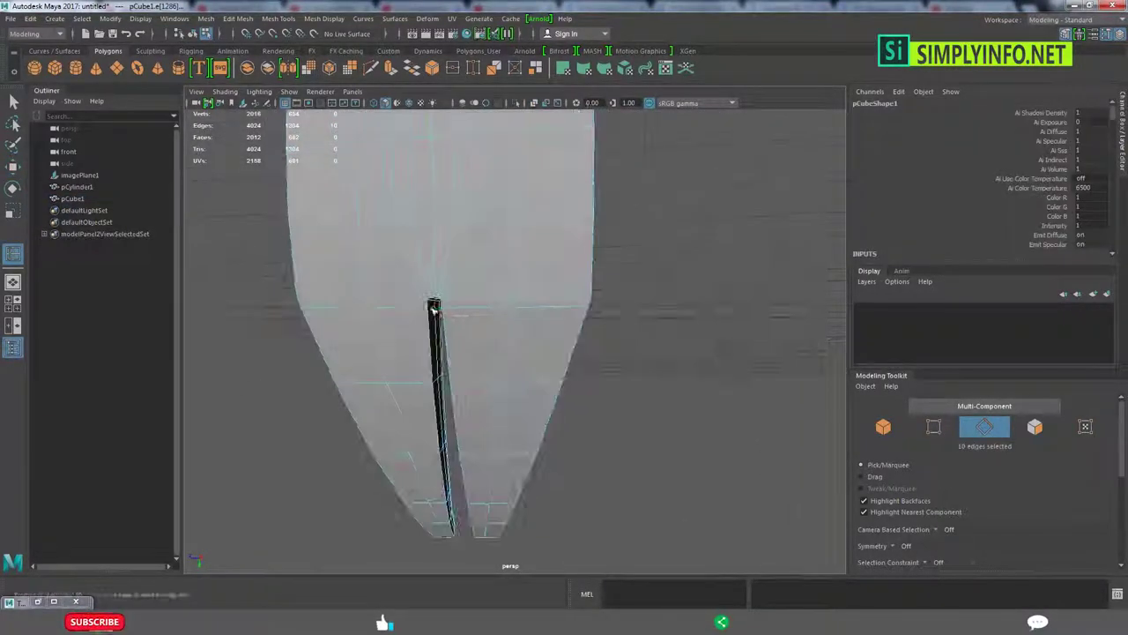
- In vertex mode, select a group of vertices on the hammer head for scaling
{"action": "left_click_drag", "start_coordinate": [433, 307], "coordinate": [568, 423], "text": "alt"}
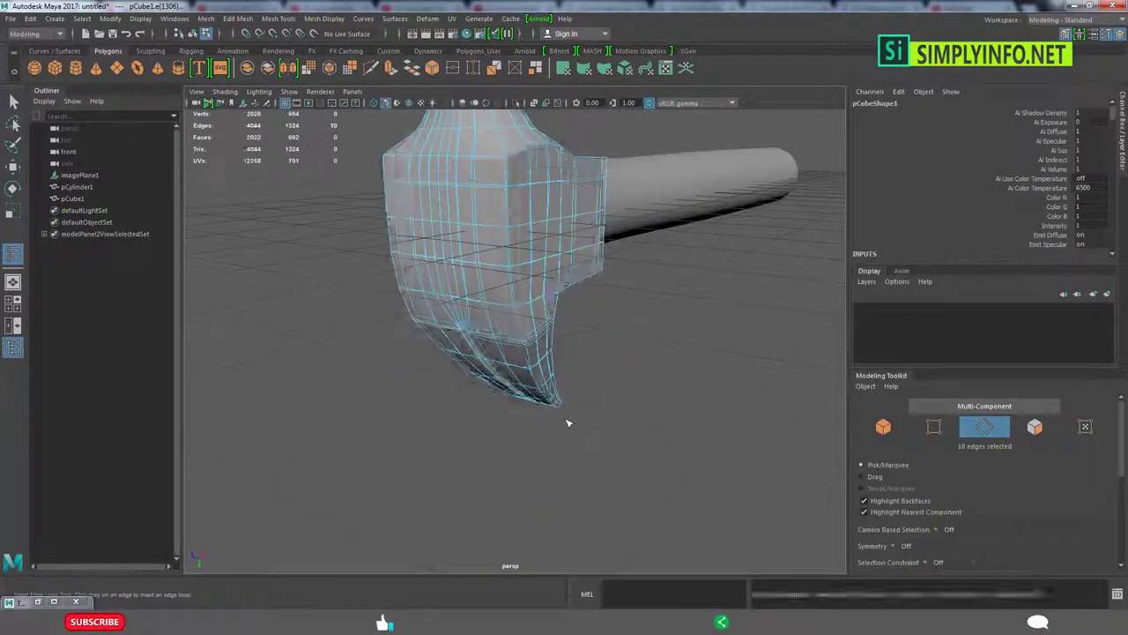
{"action": "key", "text": "F8"}
{"action": "scroll", "coordinate": [584, 403], "scroll_direction": "up", "scroll_amount": 5}
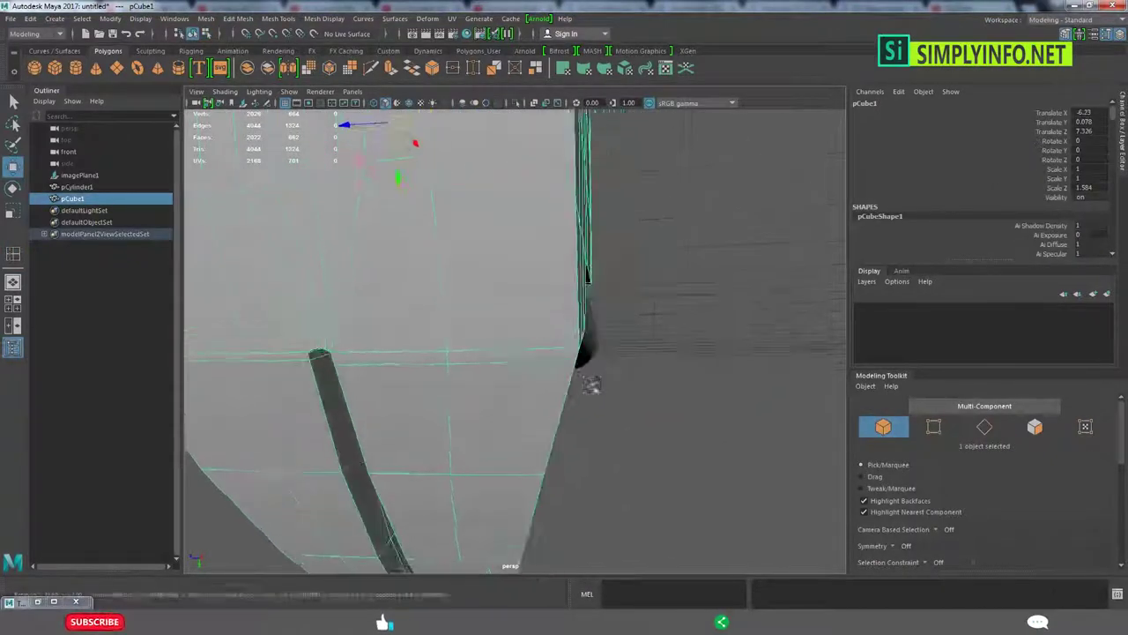
{"action": "key", "text": "F9"}
{"action": "left_click_drag", "start_coordinate": [590, 385], "coordinate": [517, 403], "text": "alt"}
{"action": "left_click_drag", "start_coordinate": [396, 317], "coordinate": [496, 373]}
{"action": "key", "text": "r"}
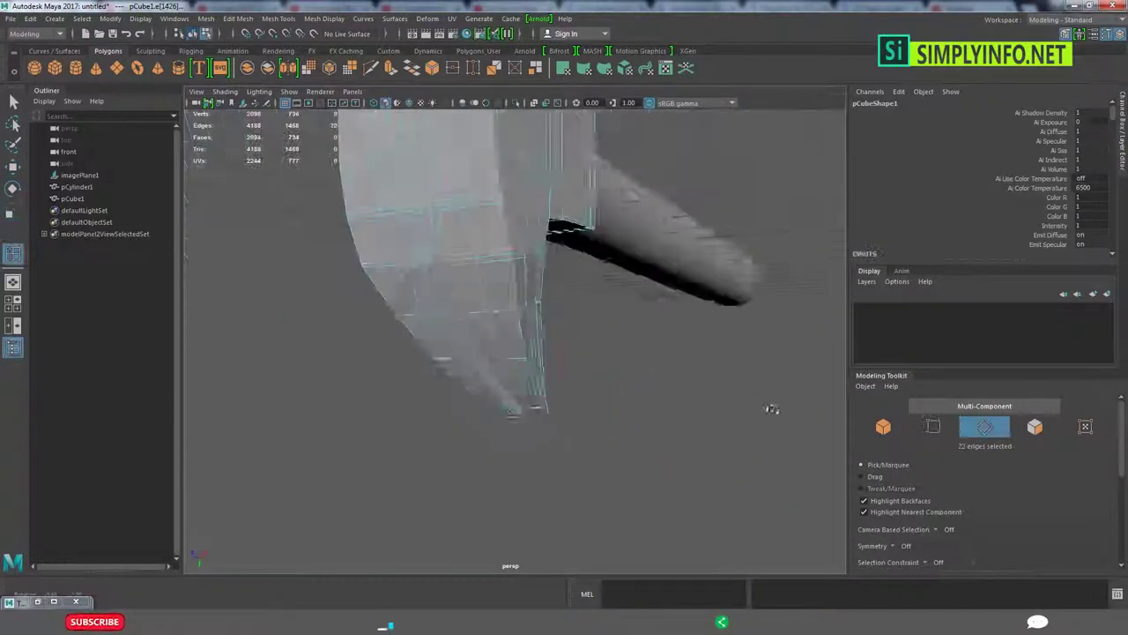
- Insert an edge loop near the claw junction and select its vertices to move against the reference
{"action": "left_click_drag", "start_coordinate": [773, 408], "coordinate": [416, 285], "text": "alt"}
{"action": "left_click", "coordinate": [447, 251]}
{"action": "mouse_move", "coordinate": [447, 251]}
{"action": "left_mouse_down", "text": "alt"}
{"action": "mouse_move", "coordinate": [582, 440]}
{"action": "mouse_move", "coordinate": [712, 353]}
{"action": "mouse_move", "coordinate": [536, 345]}
{"action": "mouse_move", "coordinate": [567, 416]}
{"action": "left_mouse_up", "text": "alt"}
{"action": "scroll", "coordinate": [582, 440], "scroll_direction": "up", "scroll_amount": 3}
{"action": "scroll", "coordinate": [465, 469], "scroll_direction": "down", "scroll_amount": 5}
{"action": "scroll", "coordinate": [465, 470], "scroll_direction": "up", "scroll_amount": 5}
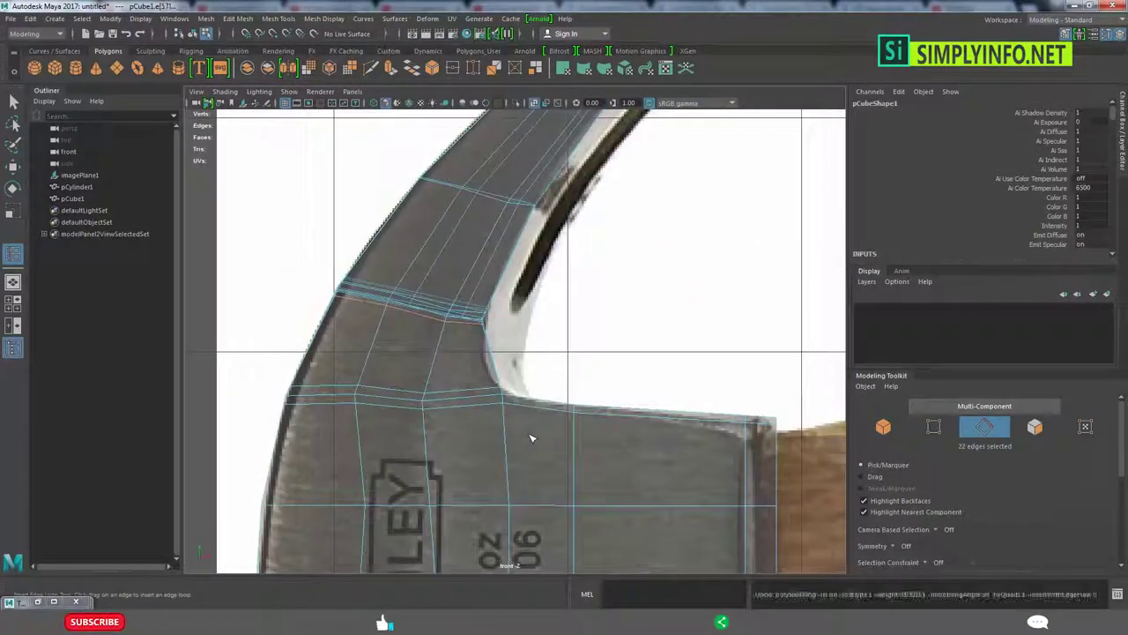
{"action": "key", "text": "w"}
{"action": "mouse_move", "coordinate": [297, 331]}
{"action": "left_mouse_down"}
{"action": "mouse_move", "coordinate": [502, 361]}
{"action": "mouse_move", "coordinate": [448, 396]}
{"action": "mouse_move", "coordinate": [464, 314]}
{"action": "left_mouse_up"}
{"action": "mouse_move", "coordinate": [498, 202]}
{"action": "left_mouse_down", "text": "alt"}
{"action": "mouse_move", "coordinate": [441, 272]}
{"action": "mouse_move", "coordinate": [410, 459]}
{"action": "left_mouse_up", "text": "alt"}
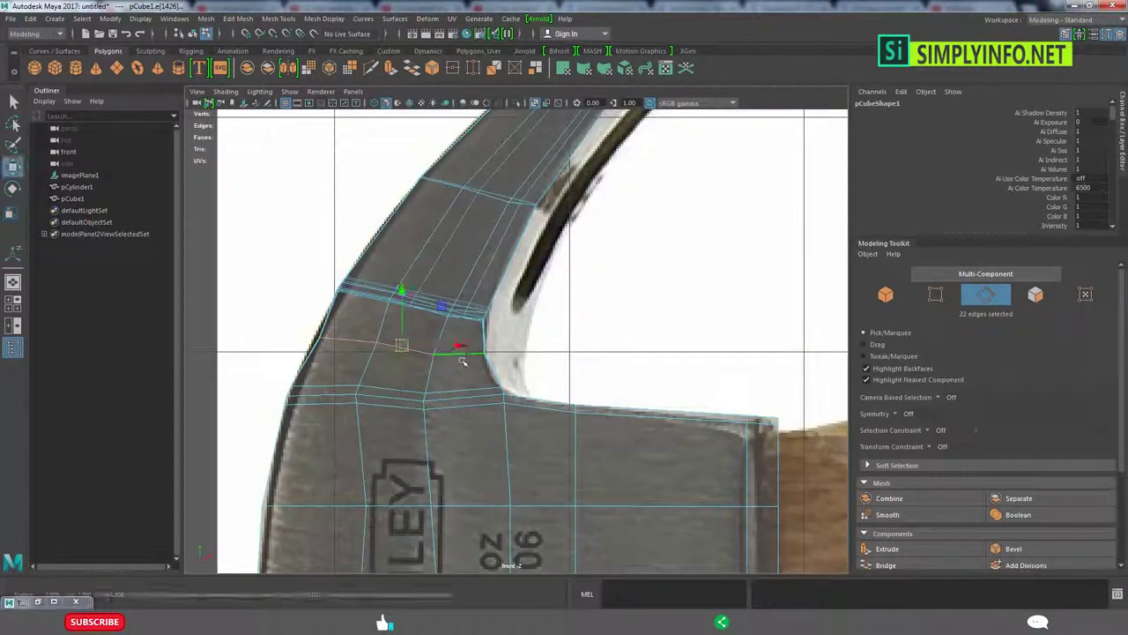
- Bevel the 22 claw-junction edges with Fraction 0.5 and 2 segments, then inspect the result
{"action": "left_click", "coordinate": [238, 18]}
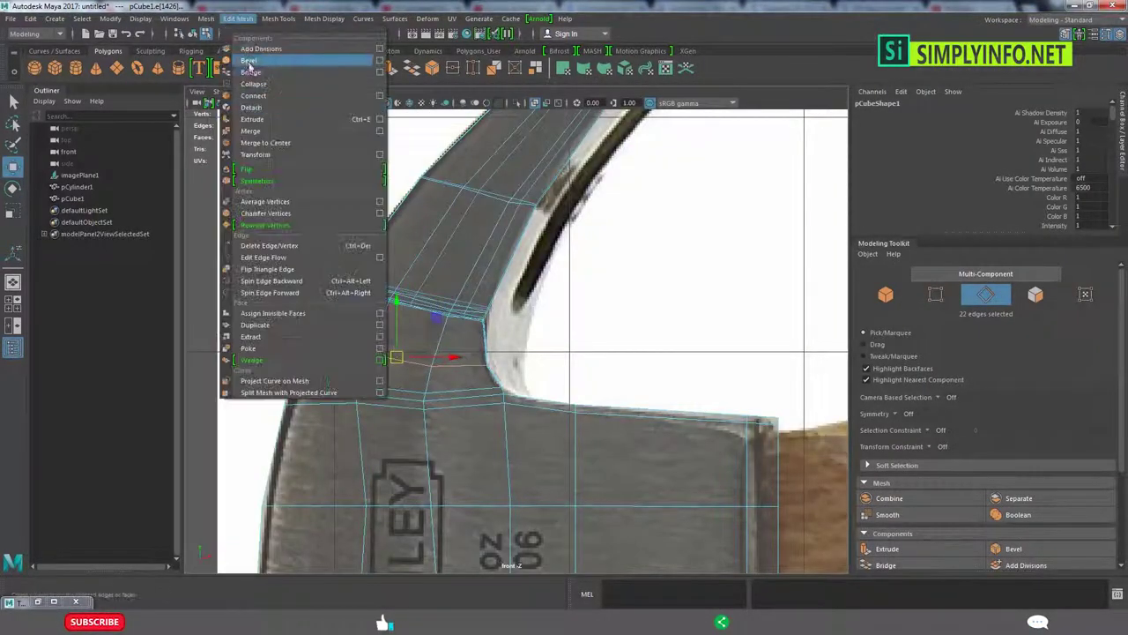
{"action": "left_click", "coordinate": [256, 55]}
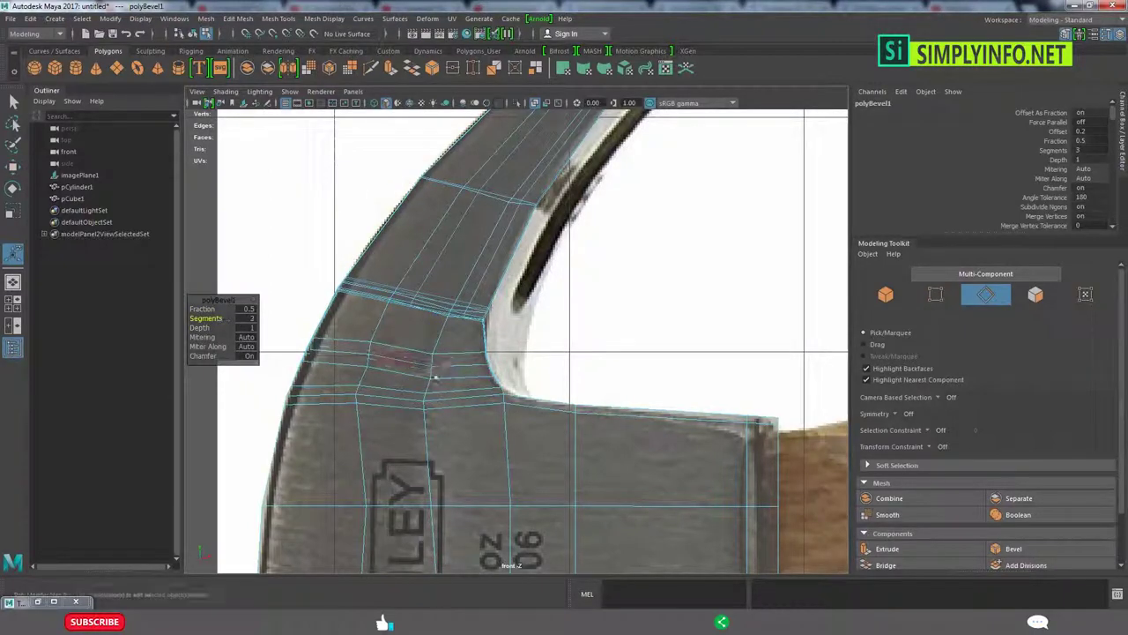
{"action": "scroll", "coordinate": [434, 378], "scroll_direction": "up", "scroll_amount": 2}
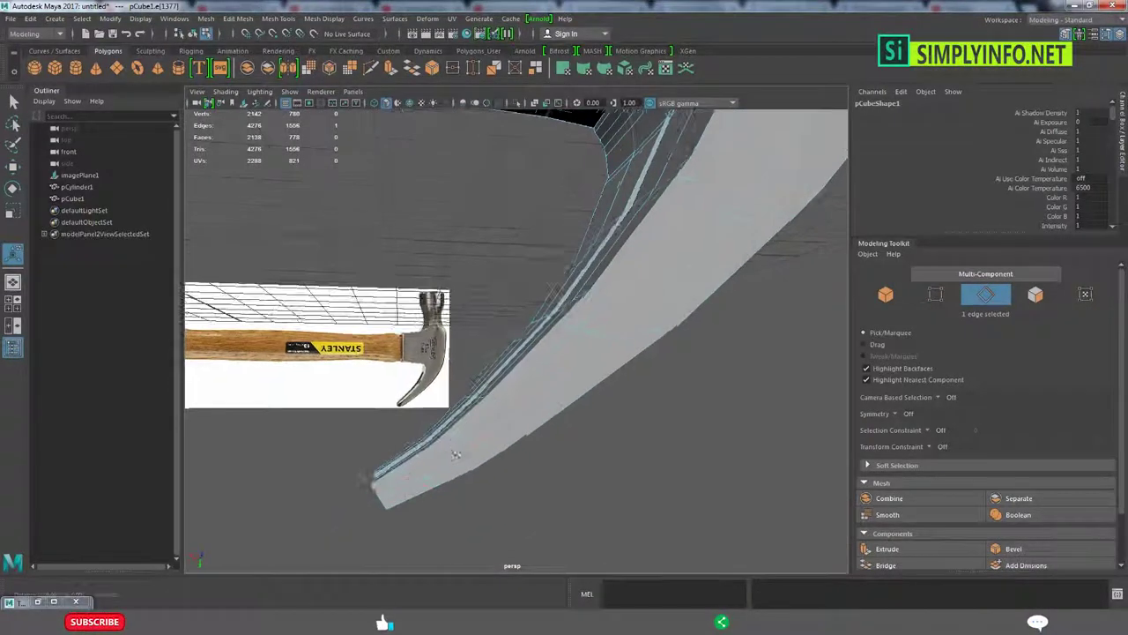
{"action": "mouse_move", "coordinate": [410, 484]}
{"action": "left_mouse_down", "text": "alt"}
{"action": "mouse_move", "coordinate": [529, 453]}
{"action": "mouse_move", "coordinate": [391, 471]}
{"action": "mouse_move", "coordinate": [511, 465]}
{"action": "mouse_move", "coordinate": [448, 457]}
{"action": "mouse_move", "coordinate": [517, 416]}
{"action": "mouse_move", "coordinate": [517, 390]}
{"action": "mouse_move", "coordinate": [504, 396]}
{"action": "mouse_move", "coordinate": [690, 378]}
{"action": "left_mouse_up", "text": "alt"}
{"action": "key", "text": "F8"}
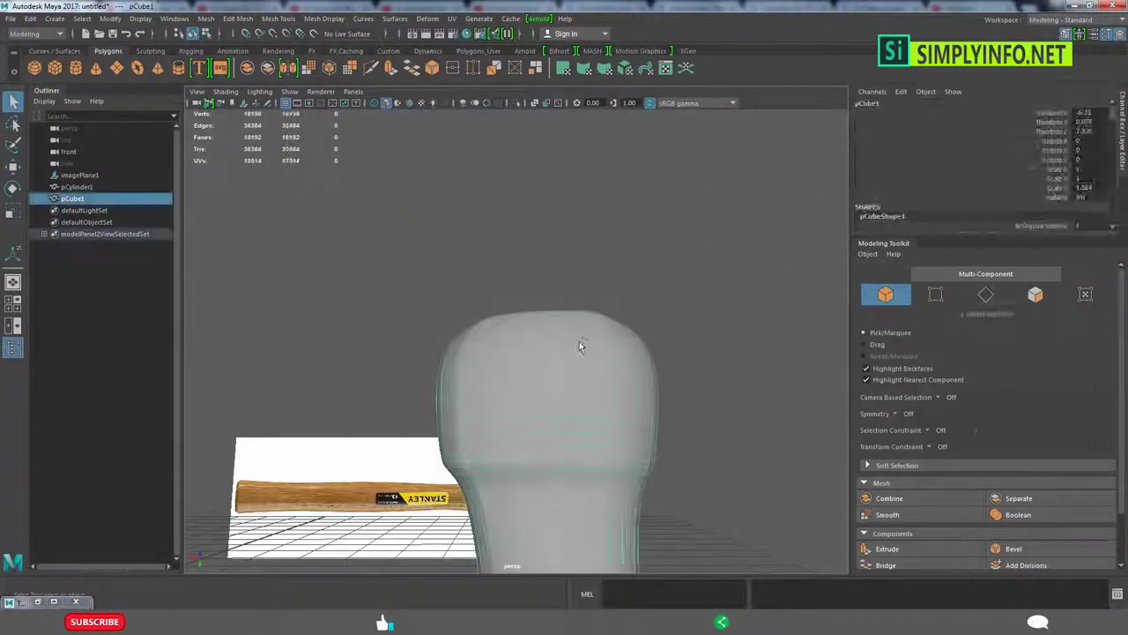
- Select the striking knob's top faces and delete them
{"action": "right_click", "coordinate": [581, 346]}
{"action": "left_click", "coordinate": [583, 316]}
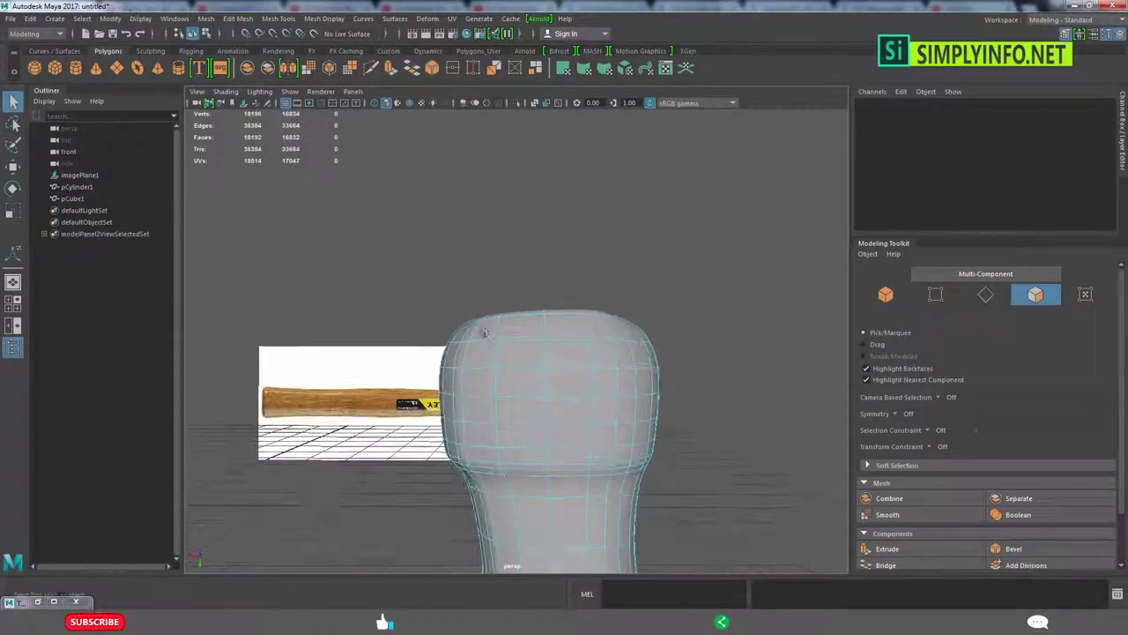
{"action": "mouse_move", "coordinate": [598, 327]}
{"action": "left_mouse_down"}
{"action": "mouse_move", "coordinate": [698, 370]}
{"action": "mouse_move", "coordinate": [437, 394]}
{"action": "left_mouse_up"}
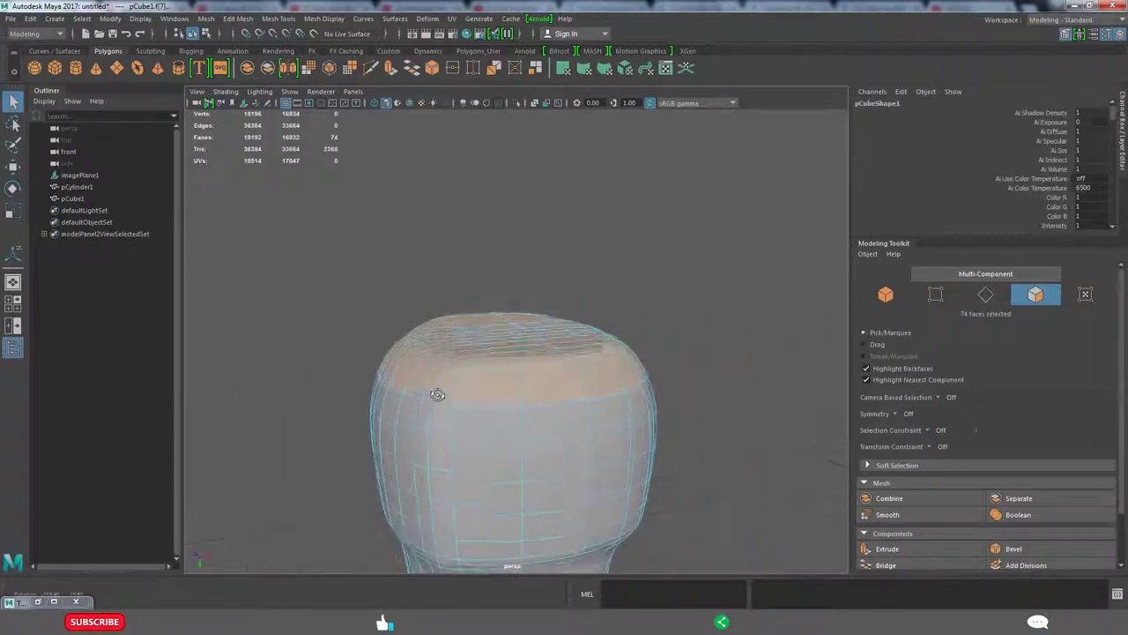
{"action": "key", "text": "Delete"}
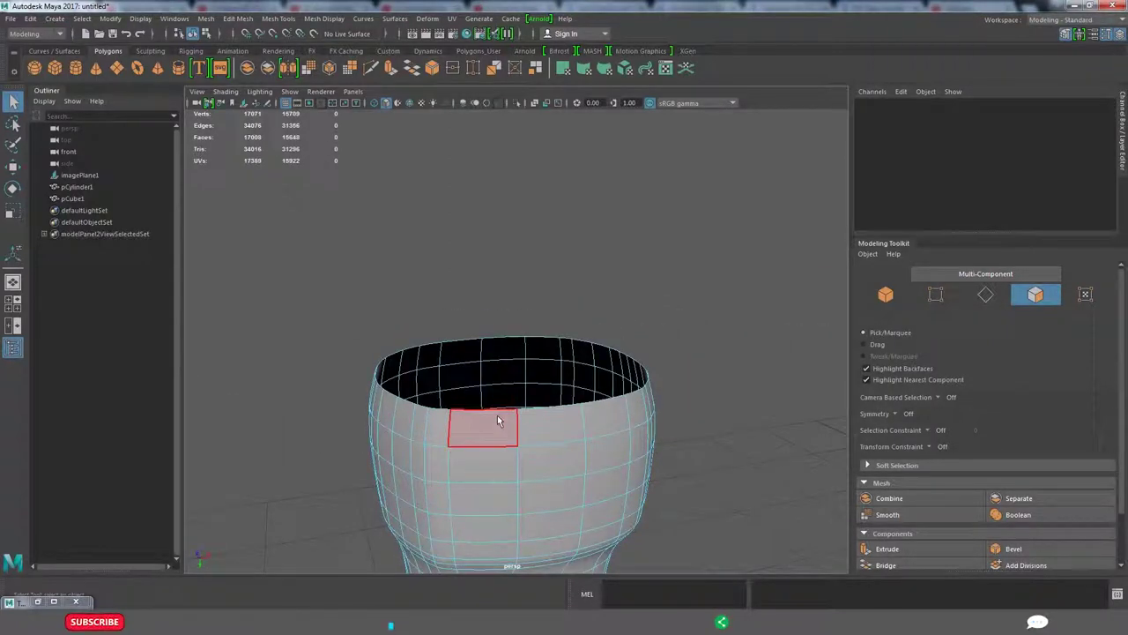
{"action": "key", "text": "F8"}
- Slide a vertical edge on the knob neck using Slide Edge
{"action": "mouse_move", "coordinate": [494, 414]}
{"action": "right_mouse_down", "text": "alt"}
{"action": "mouse_move", "coordinate": [584, 383]}
{"action": "mouse_move", "coordinate": [574, 323]}
{"action": "right_mouse_up", "text": "alt"}
{"action": "left_click", "coordinate": [568, 388]}
{"action": "key", "text": "F10"}
{"action": "left_click_drag", "start_coordinate": [543, 347], "coordinate": [530, 370], "text": "alt"}
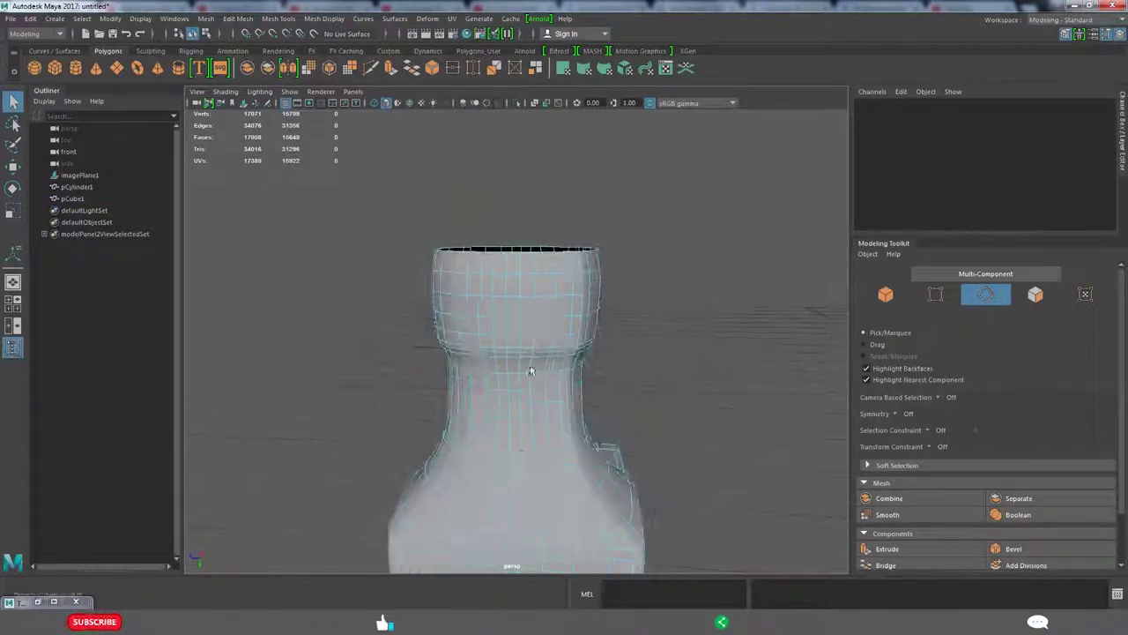
{"action": "left_click", "coordinate": [537, 266]}
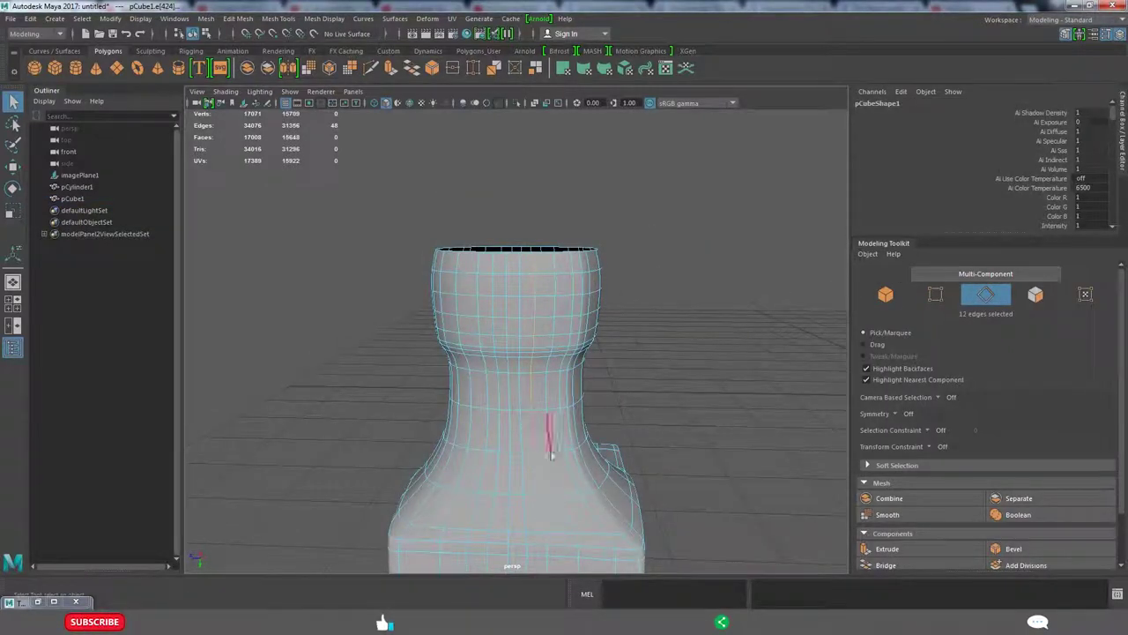
{"action": "right_click_drag", "start_coordinate": [550, 454], "coordinate": [565, 498], "text": "shift"}
{"action": "left_click_drag", "start_coordinate": [573, 501], "coordinate": [555, 425], "text": "alt"}
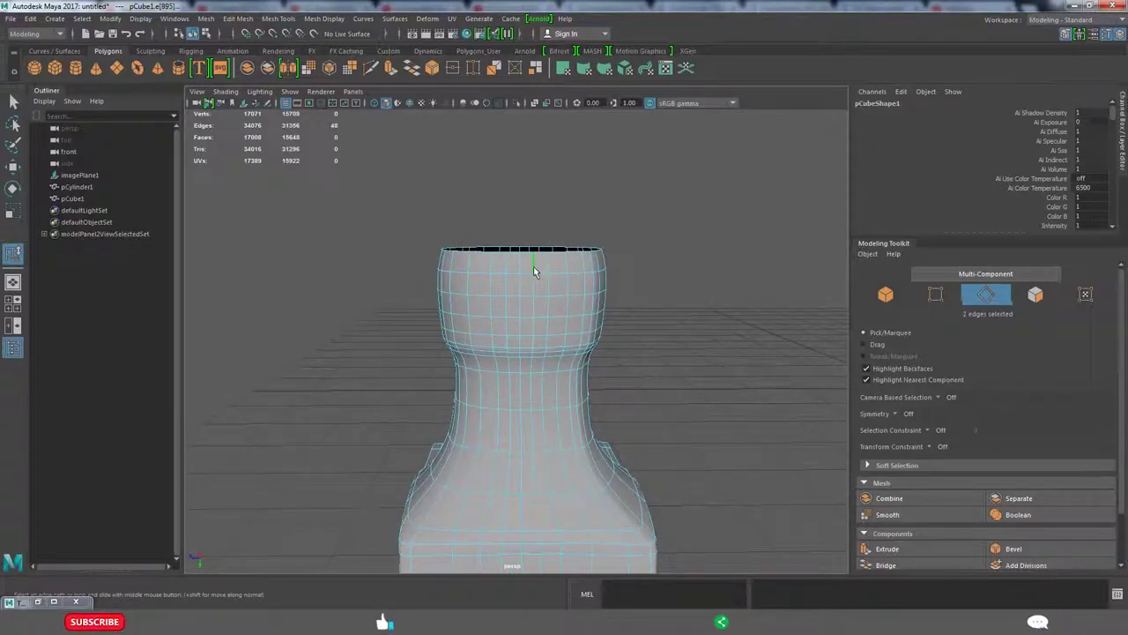
{"action": "left_click", "coordinate": [519, 455]}
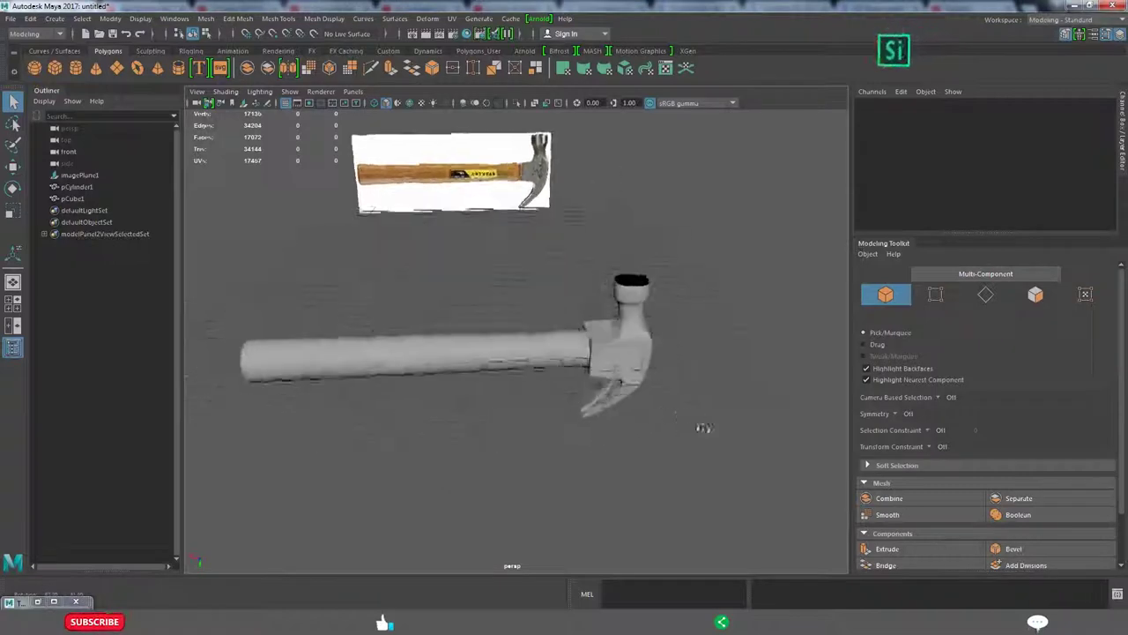
- Select the neck's edge loop and apply Edit Edge Flow to even it out
{"action": "left_click_drag", "start_coordinate": [649, 461], "coordinate": [536, 502], "text": "alt"}
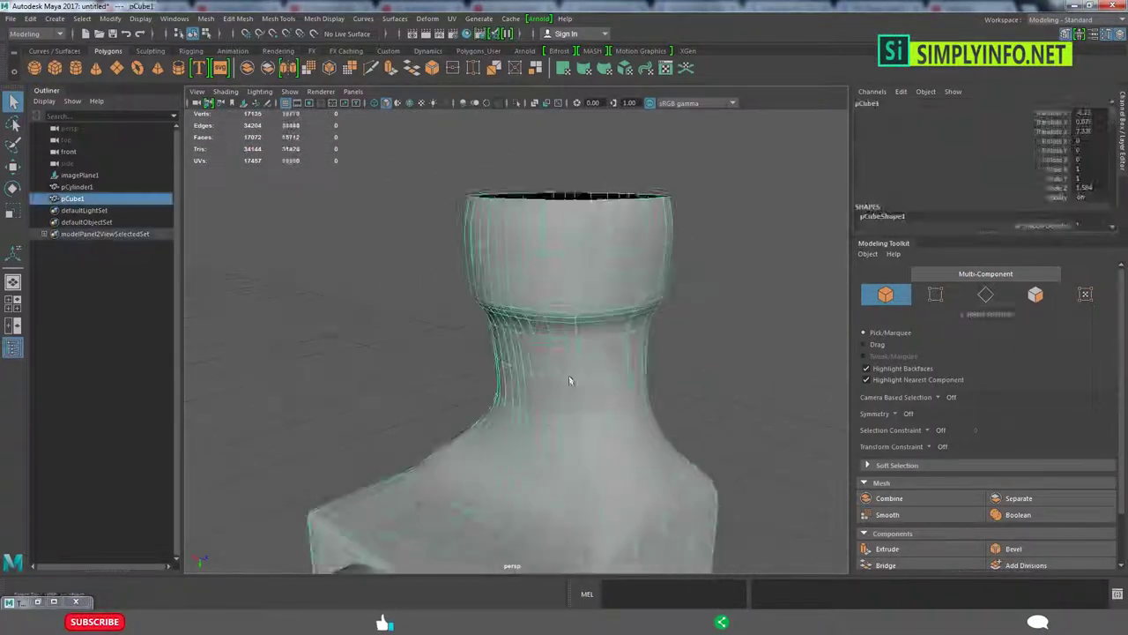
{"action": "double_click", "coordinate": [595, 454]}
{"action": "right_click_drag", "start_coordinate": [598, 411], "coordinate": [603, 462], "text": "shift"}
{"action": "right_click_drag", "start_coordinate": [589, 508], "coordinate": [586, 517], "text": "shift"}
{"action": "left_click_drag", "start_coordinate": [586, 516], "coordinate": [655, 514], "text": "alt"}
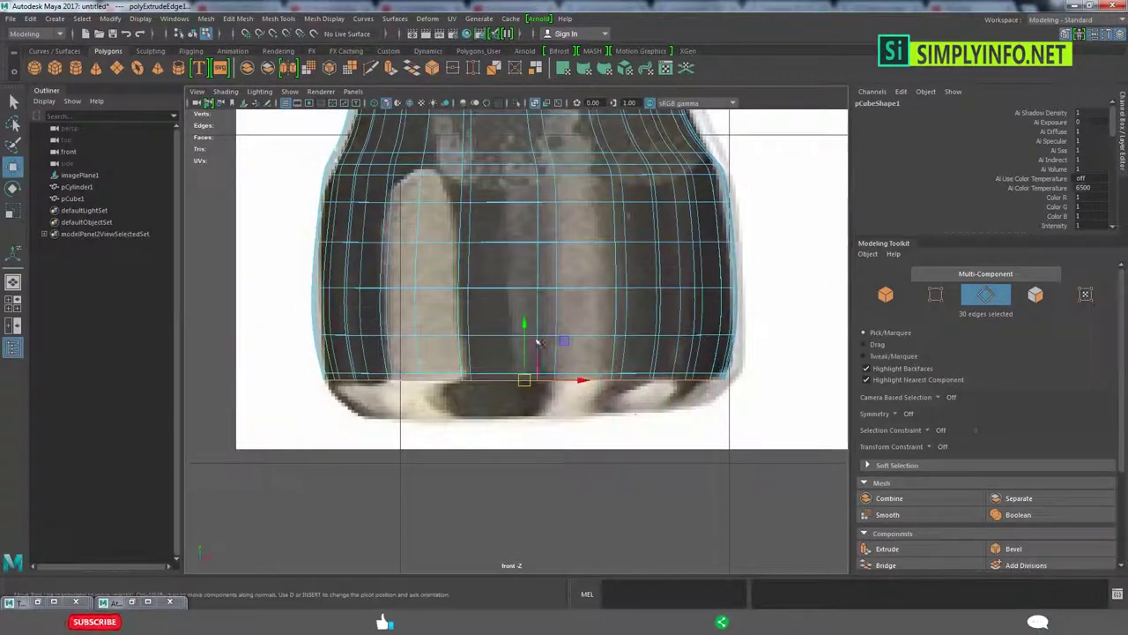
- Extrude the open knob rim edges and scale them inward
{"action": "key", "text": "1"}
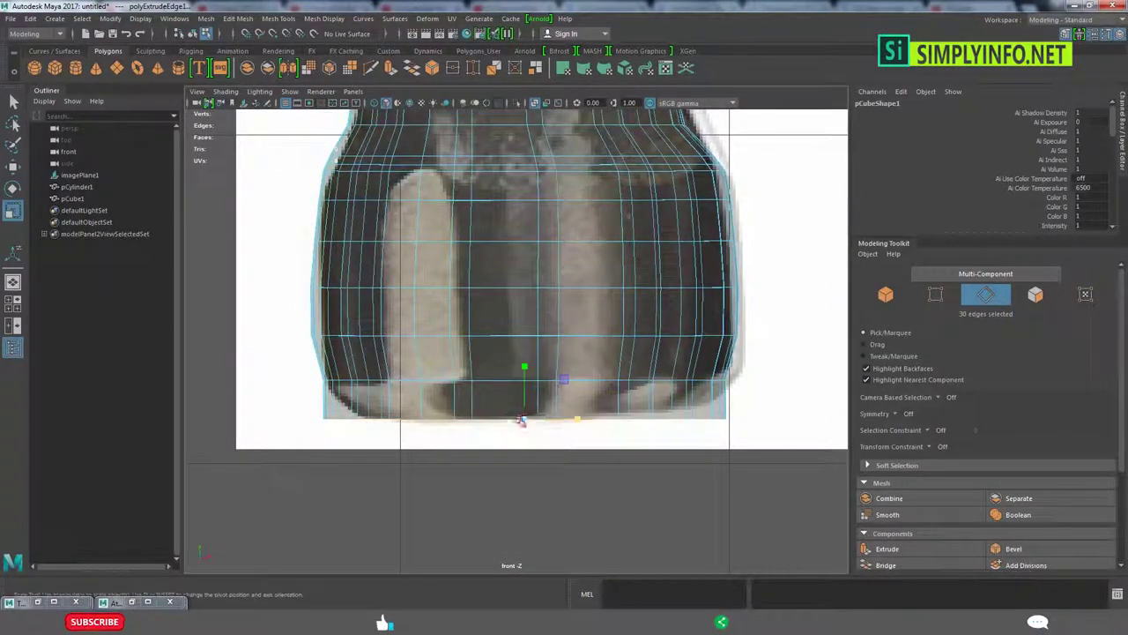
{"action": "key", "text": "space"}
{"action": "key", "text": "space"}
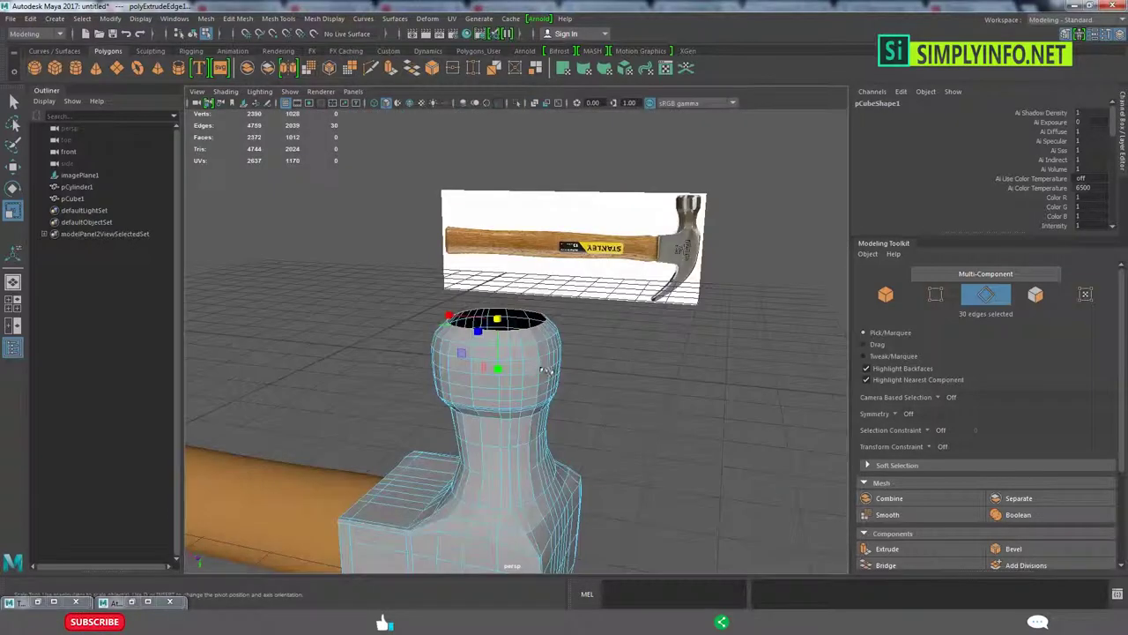
{"action": "right_click_drag", "start_coordinate": [564, 256], "coordinate": [564, 326], "text": "shift"}
{"action": "mouse_move", "coordinate": [525, 324]}
{"action": "left_mouse_down", "text": "alt"}
{"action": "mouse_move", "coordinate": [408, 382]}
{"action": "mouse_move", "coordinate": [475, 354]}
{"action": "left_mouse_up", "text": "alt"}
{"action": "key", "text": "r"}
{"action": "key", "text": "F11"}
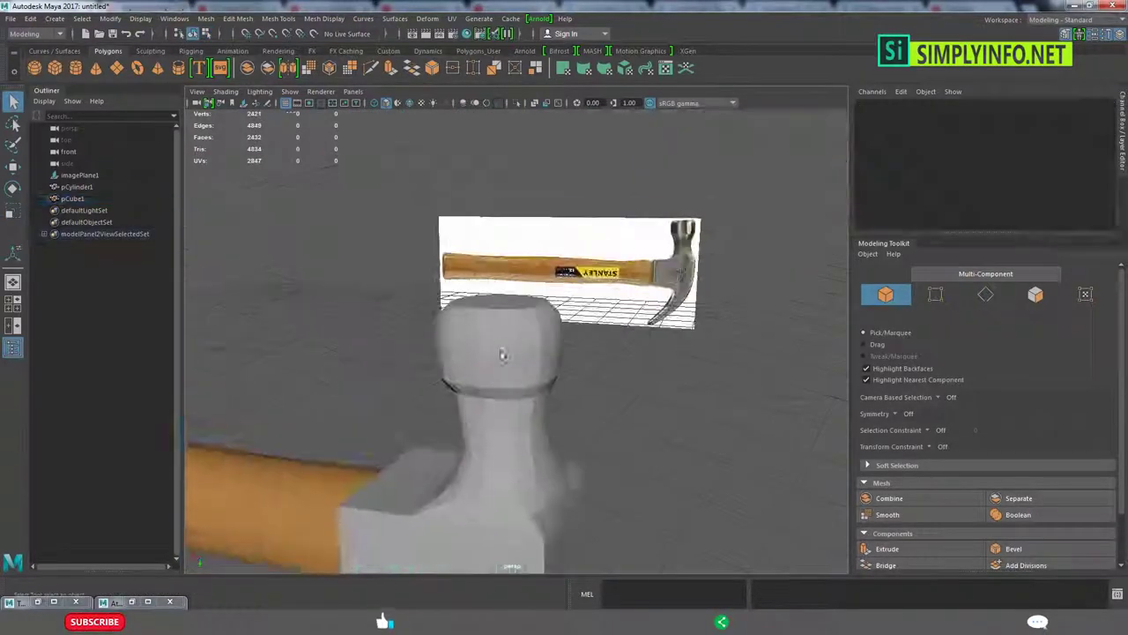
- Add two support edge loops near the knob's striking face and review the hammer
{"action": "left_click_drag", "start_coordinate": [516, 427], "coordinate": [564, 379], "text": "alt"}
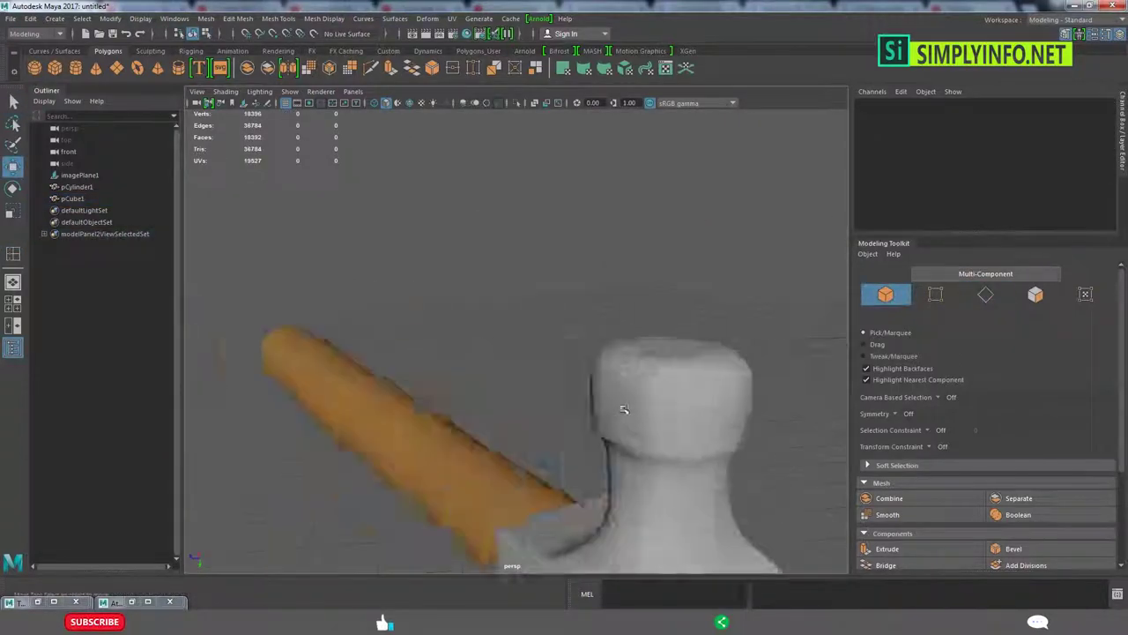
{"action": "left_click", "coordinate": [577, 372]}
{"action": "left_click", "coordinate": [529, 369]}
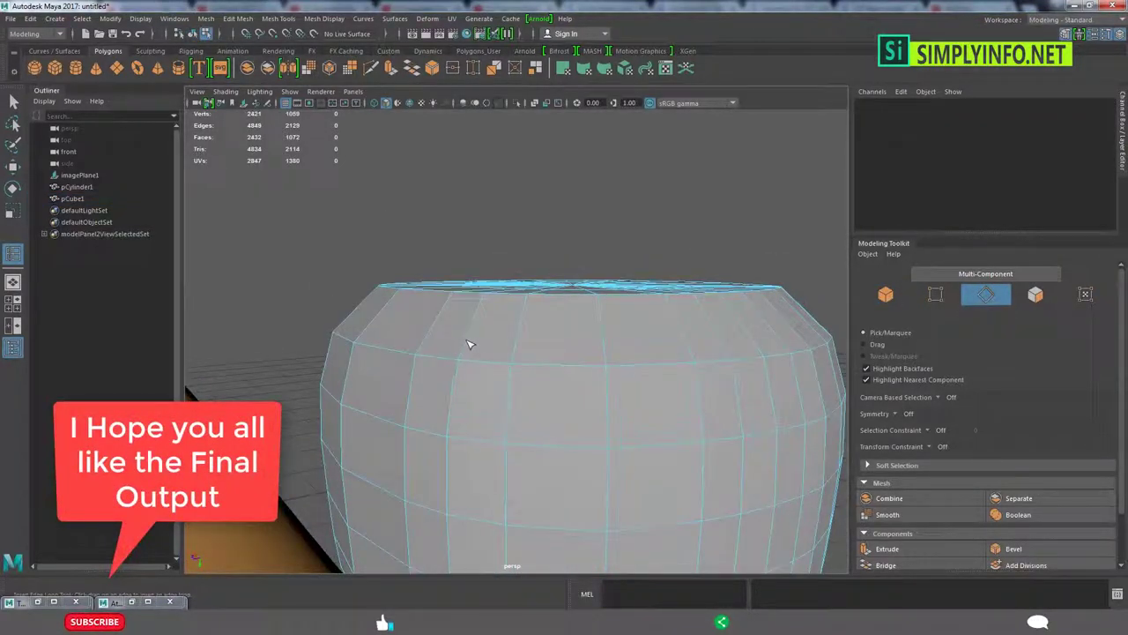
{"action": "left_click", "coordinate": [460, 344]}
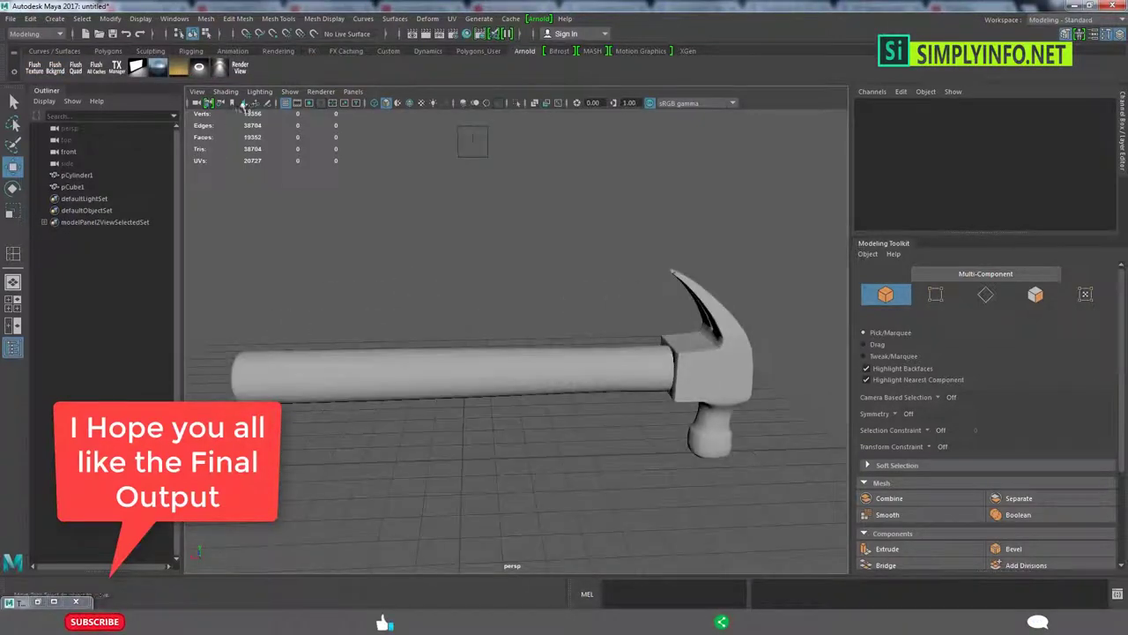
{"action": "mouse_move", "coordinate": [411, 150]}
{"action": "left_mouse_down", "text": "alt"}
{"action": "mouse_move", "coordinate": [416, 377]}
{"action": "mouse_move", "coordinate": [677, 408]}
{"action": "mouse_move", "coordinate": [496, 364]}
{"action": "mouse_move", "coordinate": [633, 441]}
{"action": "mouse_move", "coordinate": [581, 451]}
{"action": "left_mouse_up", "text": "alt"}
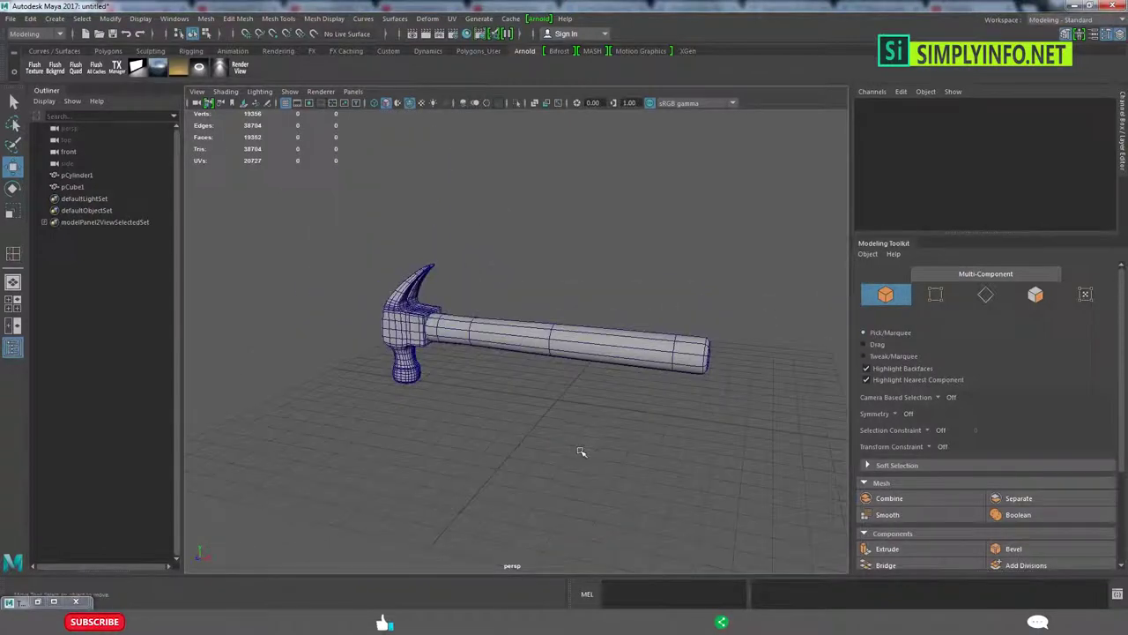
- Open Save As and browse to My Computer to pick drive D for the Maya ASCII file
{"action": "key", "text": "ctrl+s"}
{"action": "left_click", "coordinate": [402, 192]}
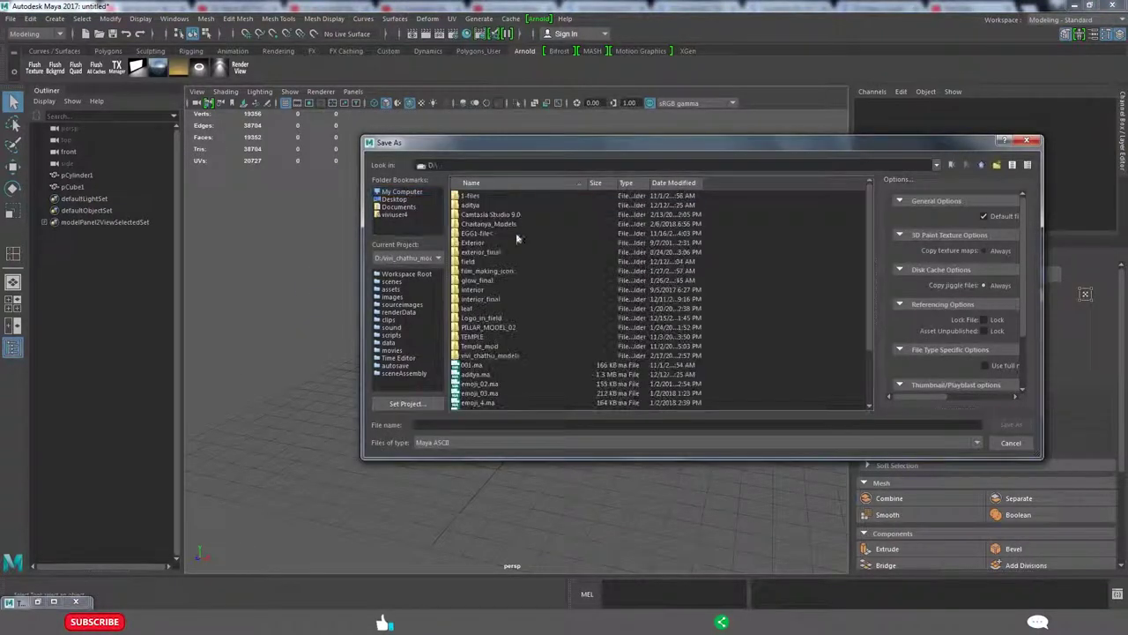